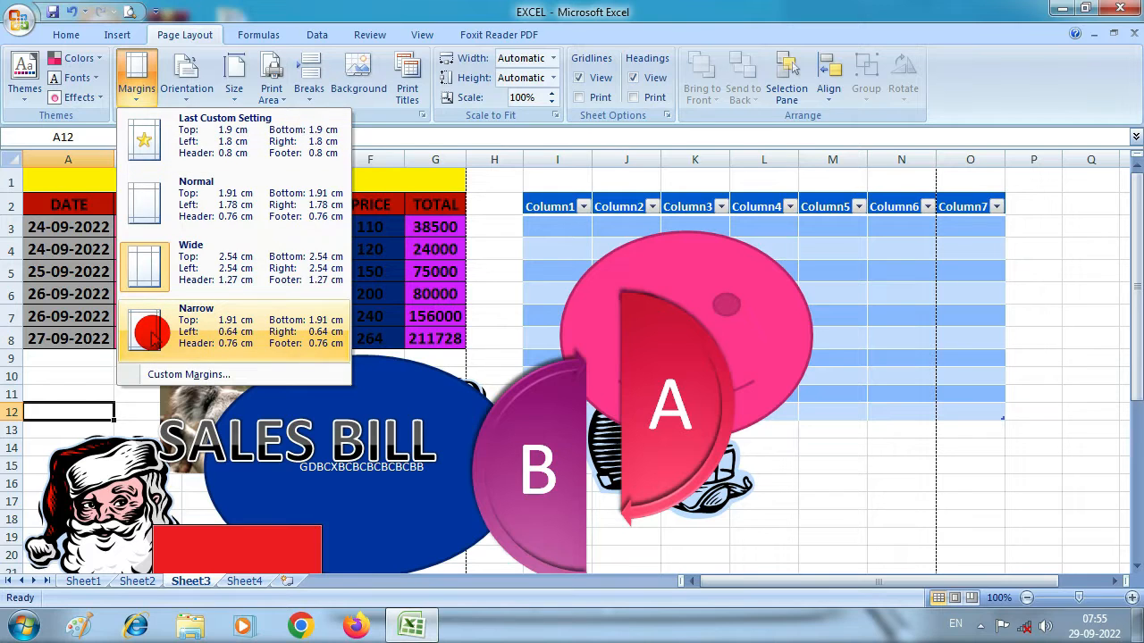
Apply the Narrow margins preset to Sheet3 and check the page in print preview
left_click(152, 333)
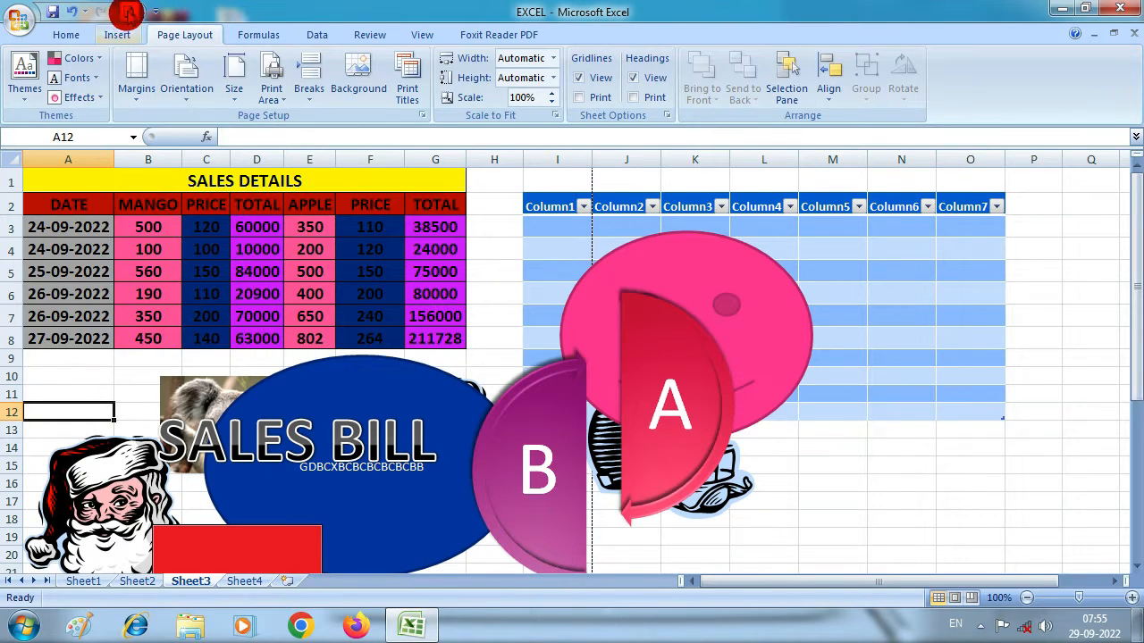
left_click(131, 13)
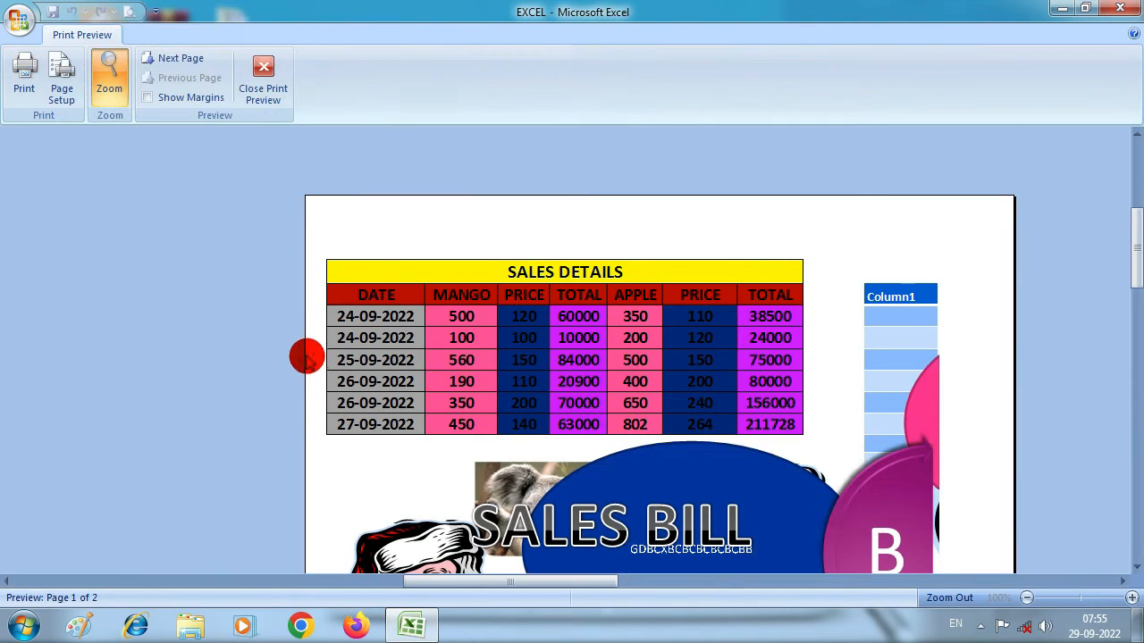
scroll(326, 375, "down", 1)
left_click(352, 340)
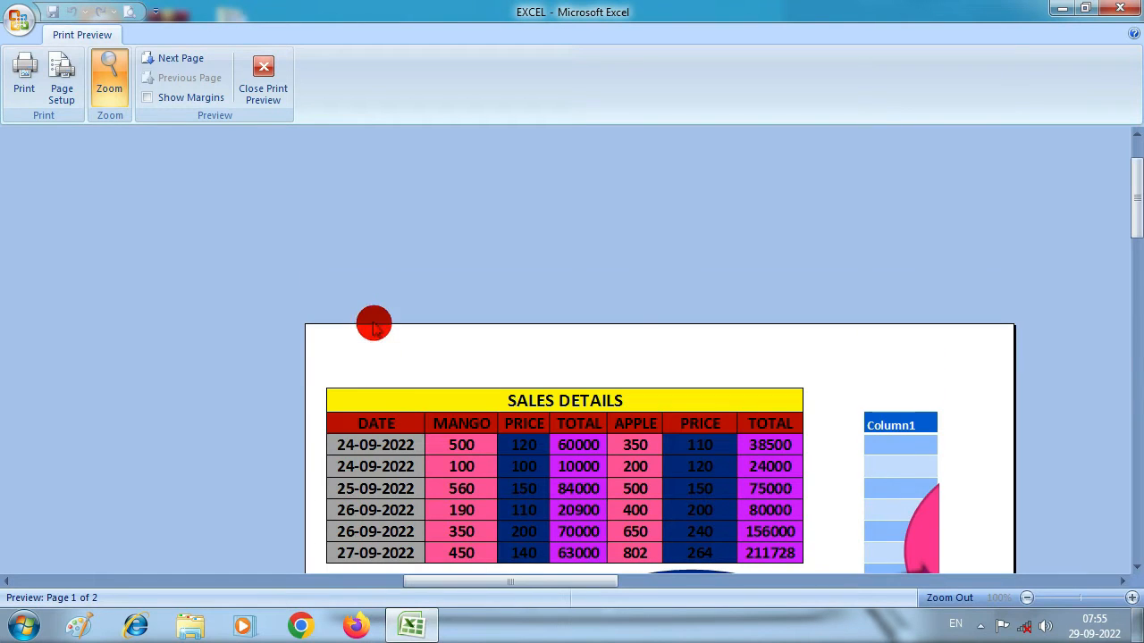
left_click(258, 80)
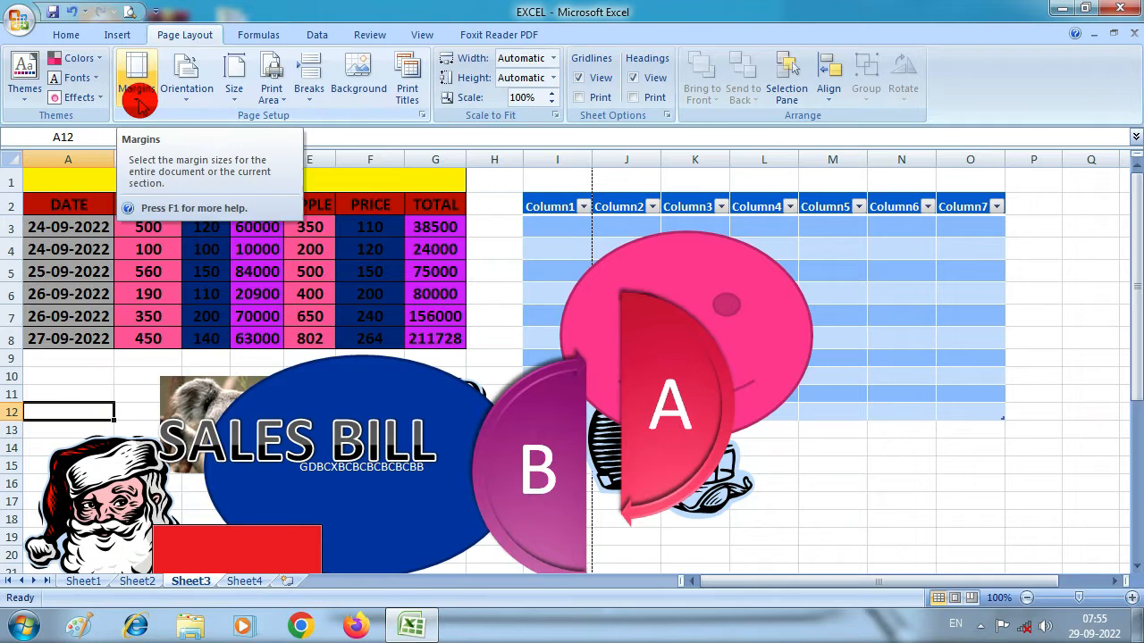
left_click(128, 11)
scroll(613, 379, "down", 2)
scroll(613, 379, "down", 3)
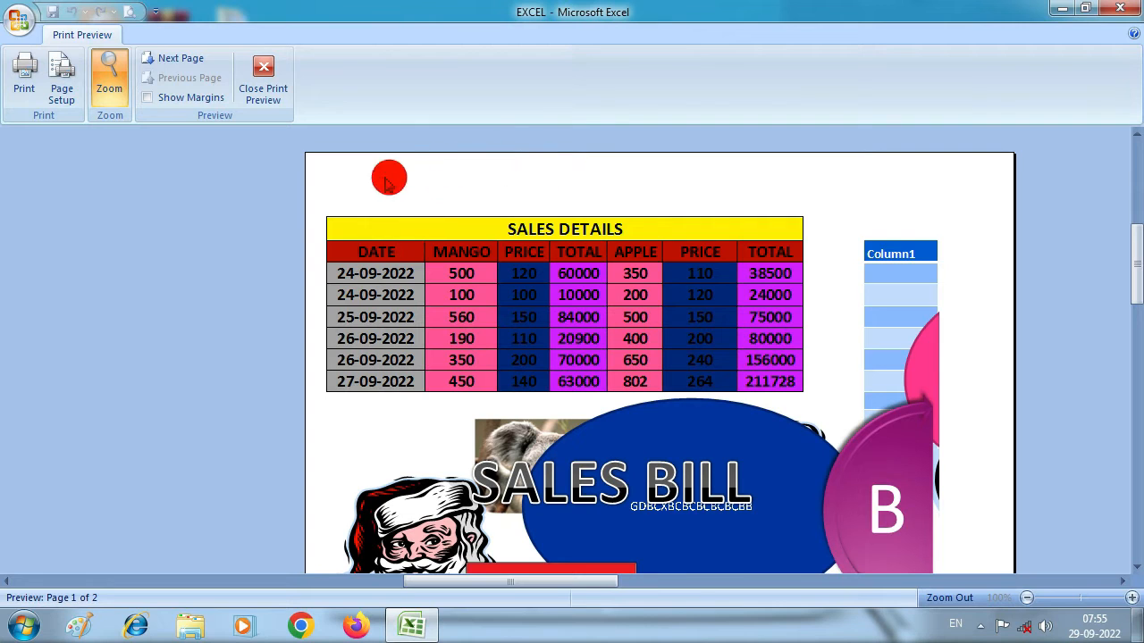
left_click(250, 75)
Set custom page margins of 0.01 for the top, bottom, left and right
left_click(135, 100)
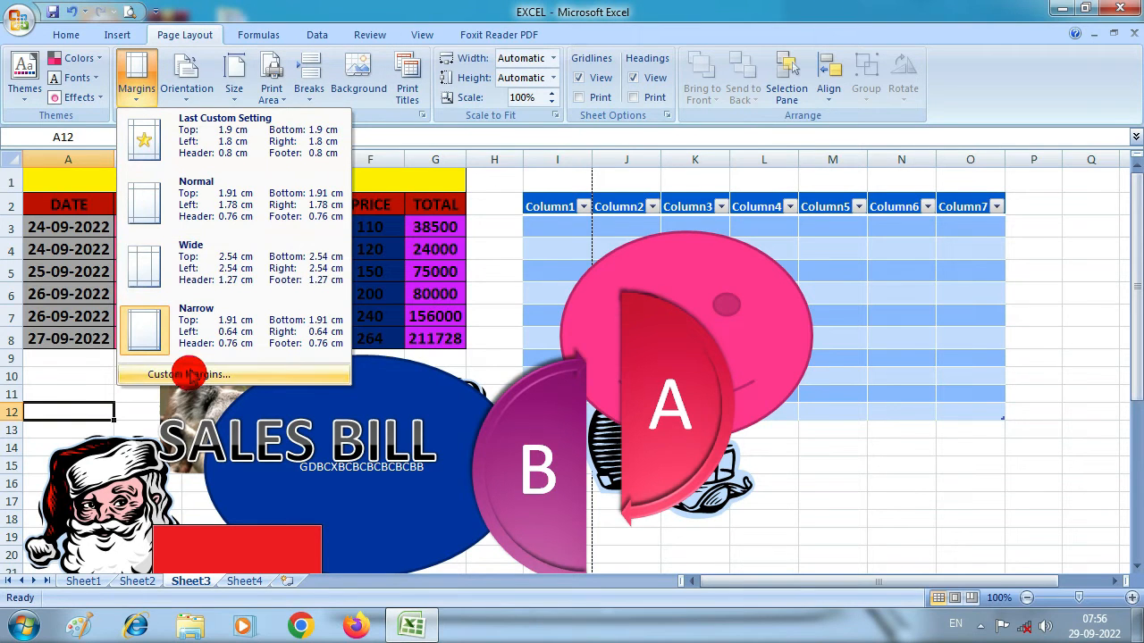
left_click(191, 374)
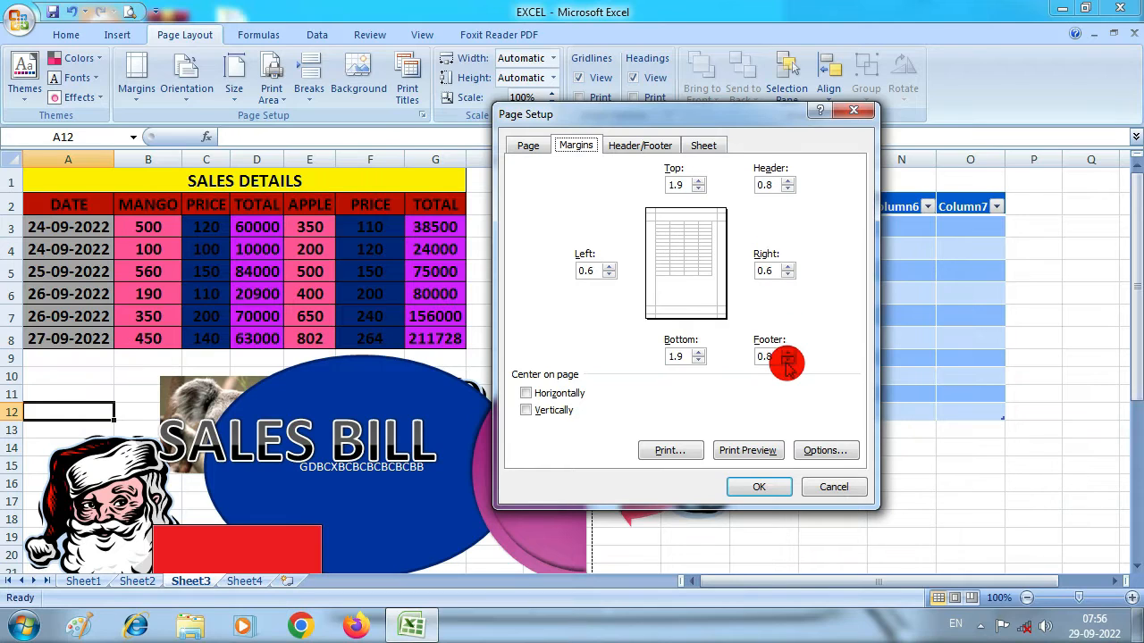
left_click(686, 185)
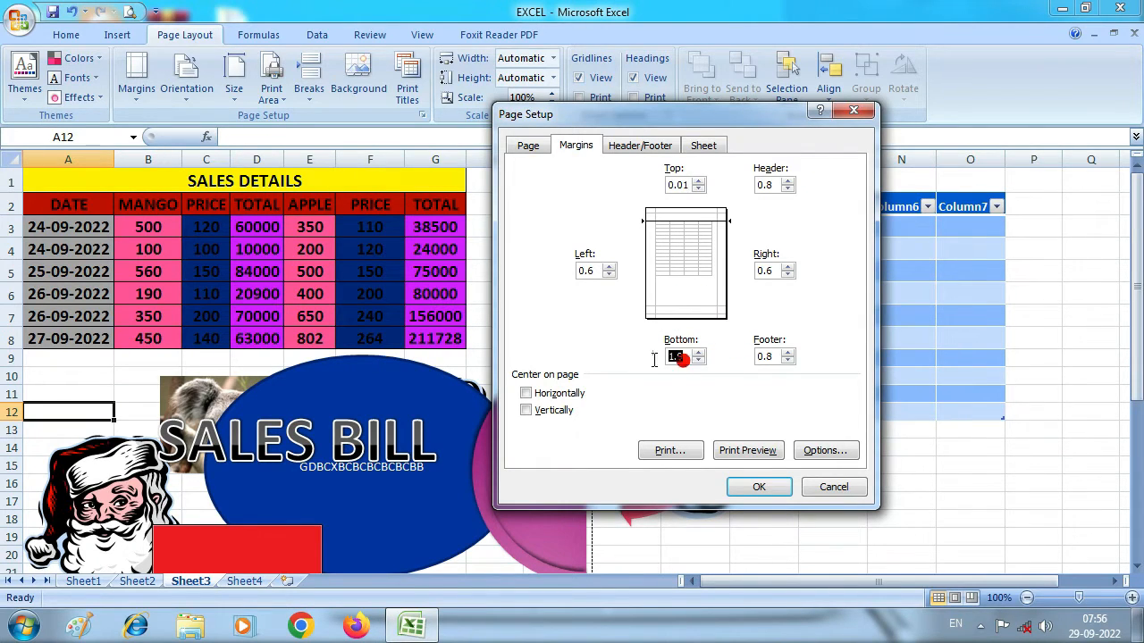
left_click_drag(654, 360, 657, 359)
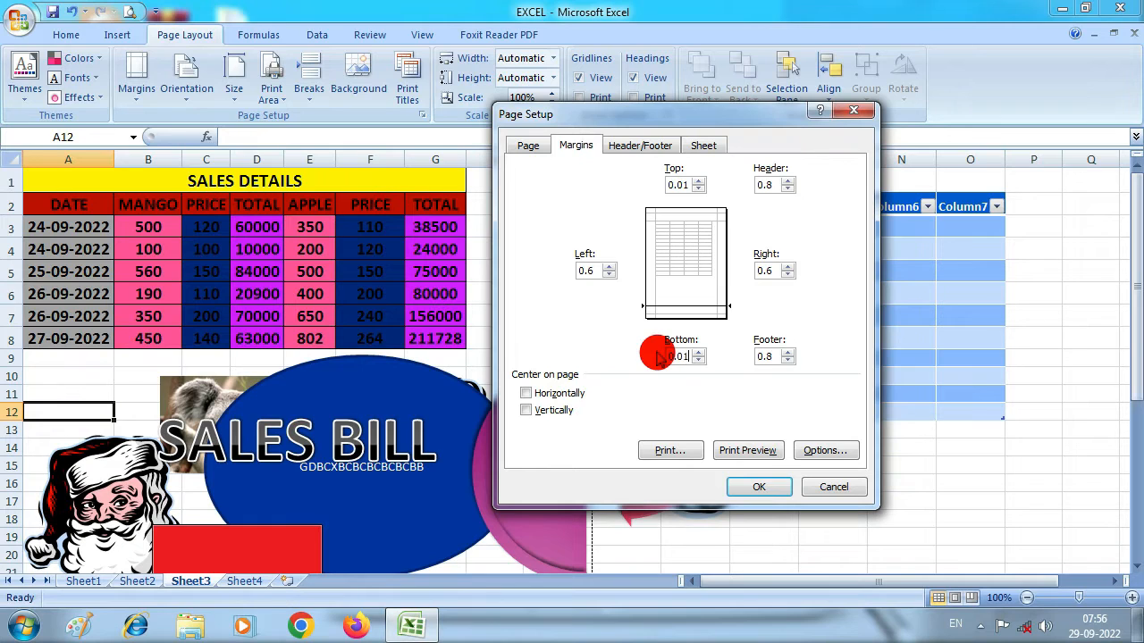
left_click_drag(595, 274, 525, 273)
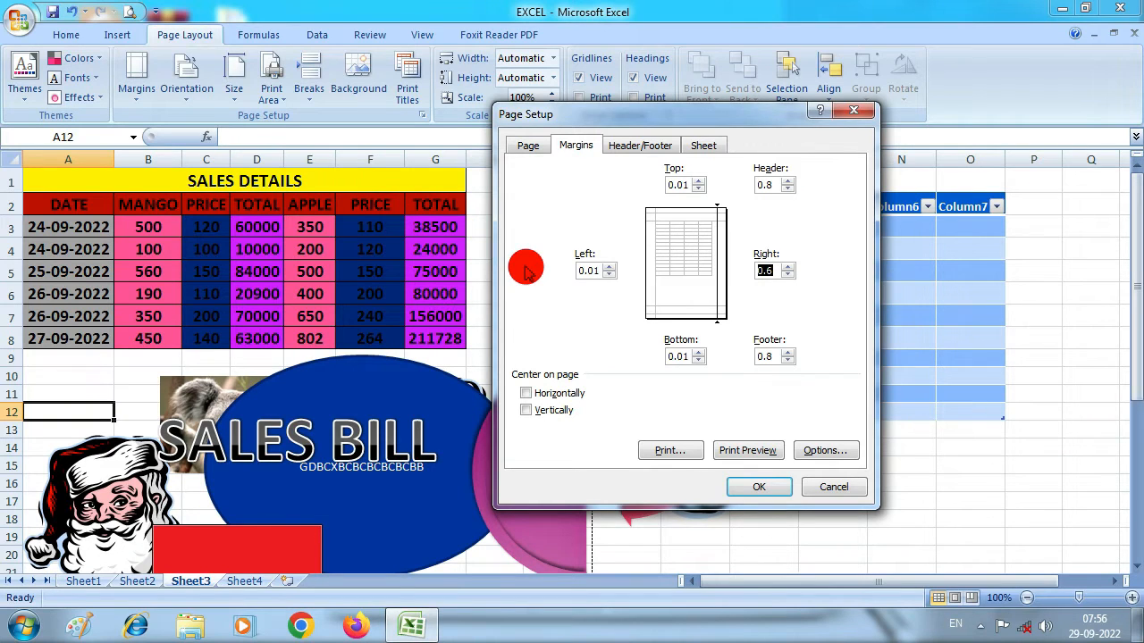
type("0.")
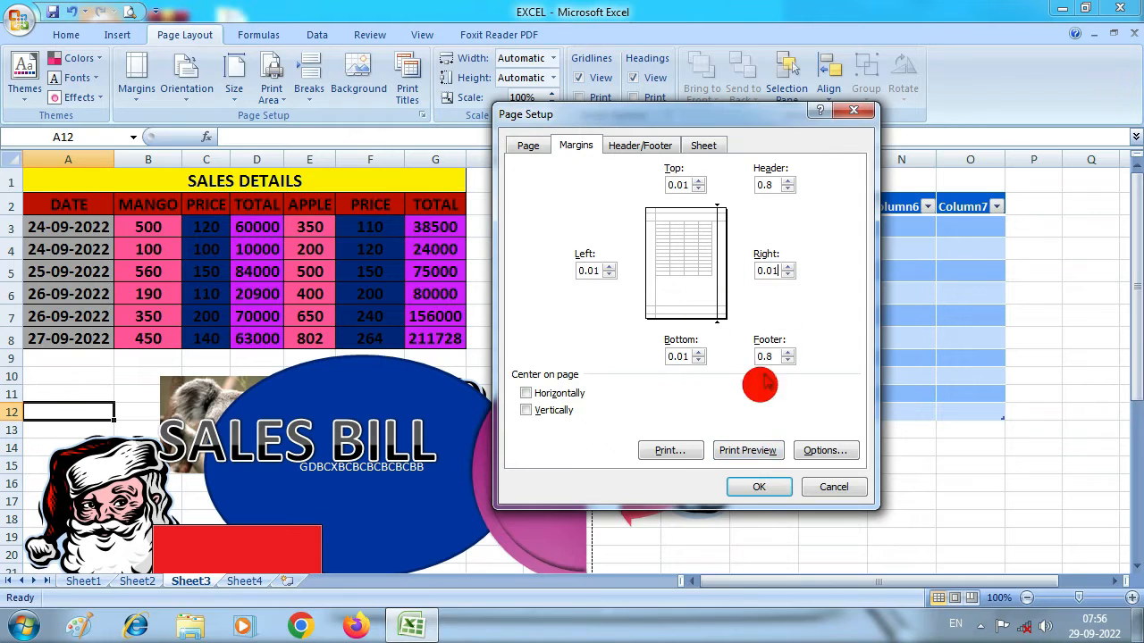
double_click(774, 185)
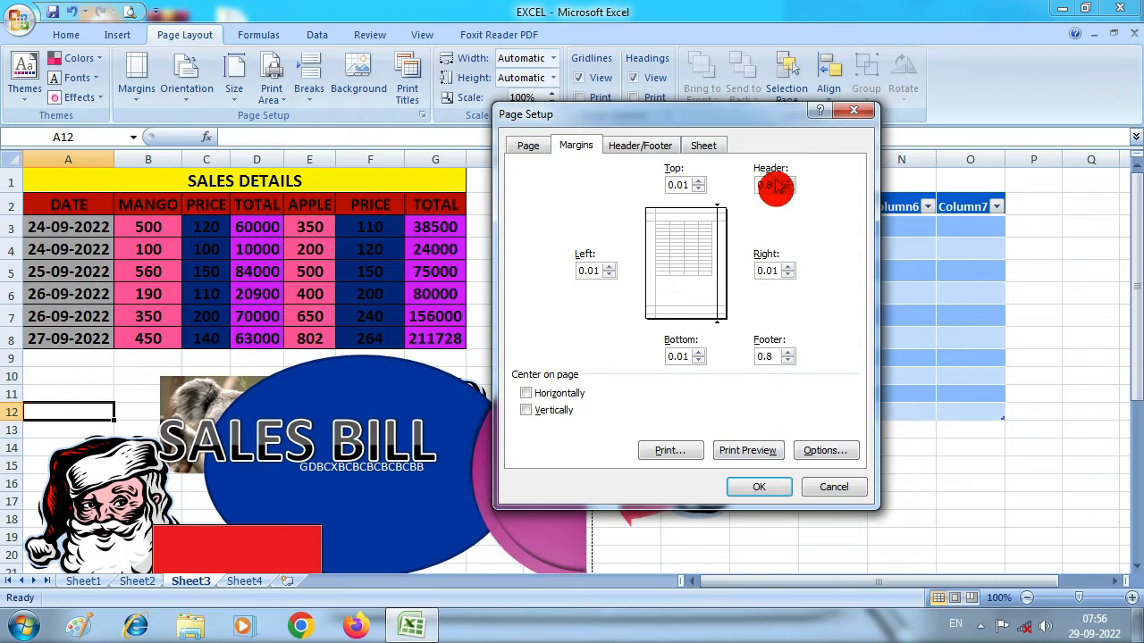
left_click(753, 487)
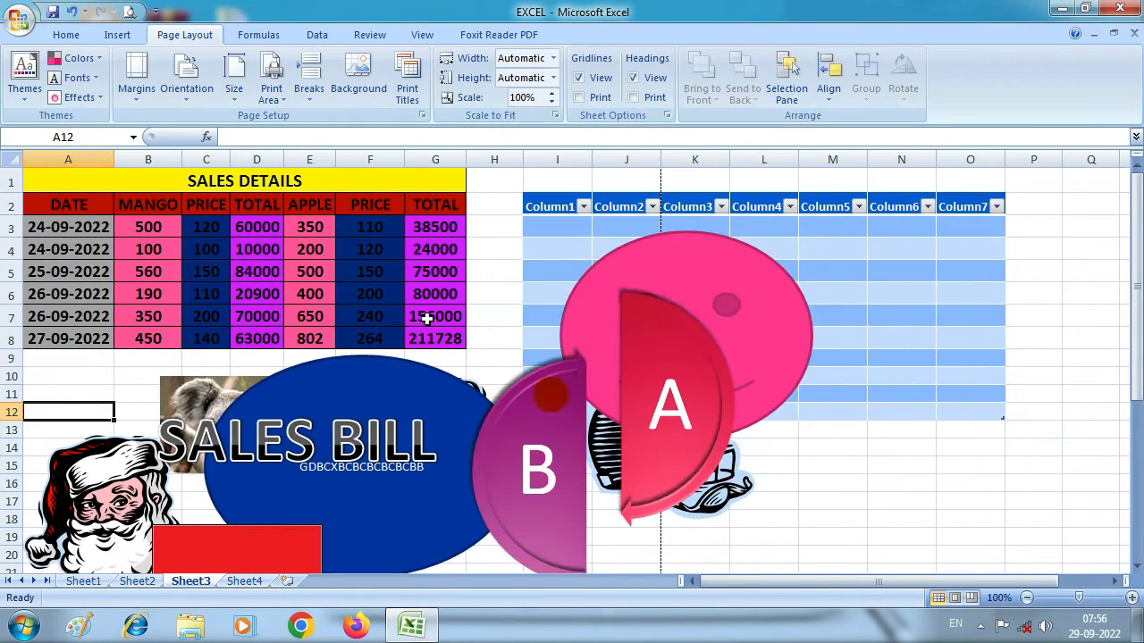
Inspect the first page with the custom margins in print preview, from the sales table down to the signature line
left_click(128, 11)
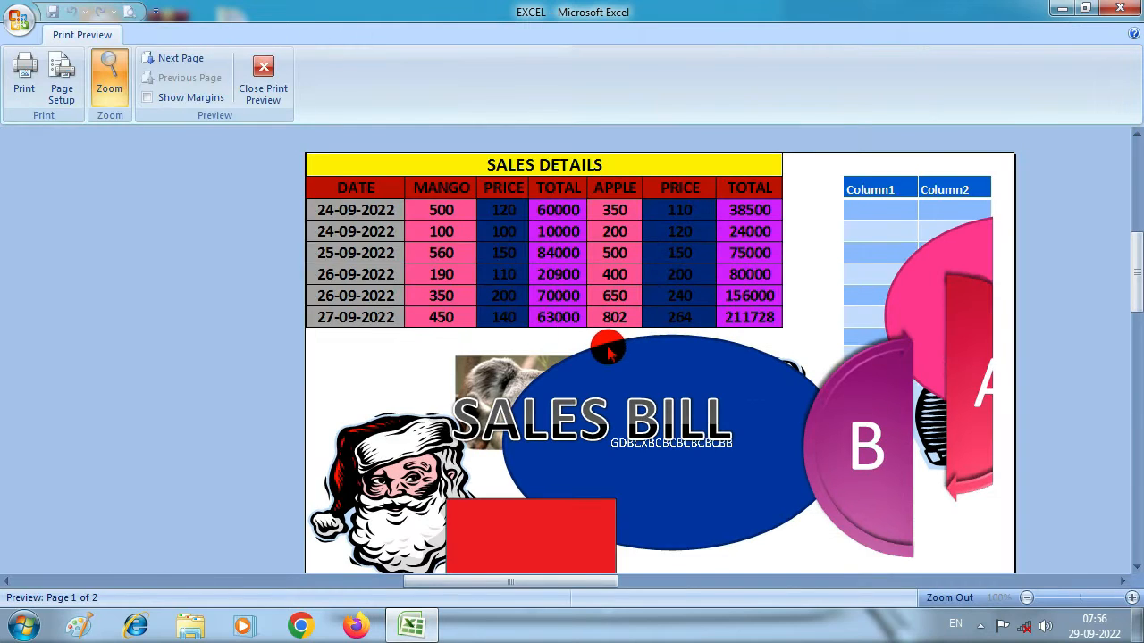
scroll(557, 286, "up", 3)
scroll(556, 286, "down", 3)
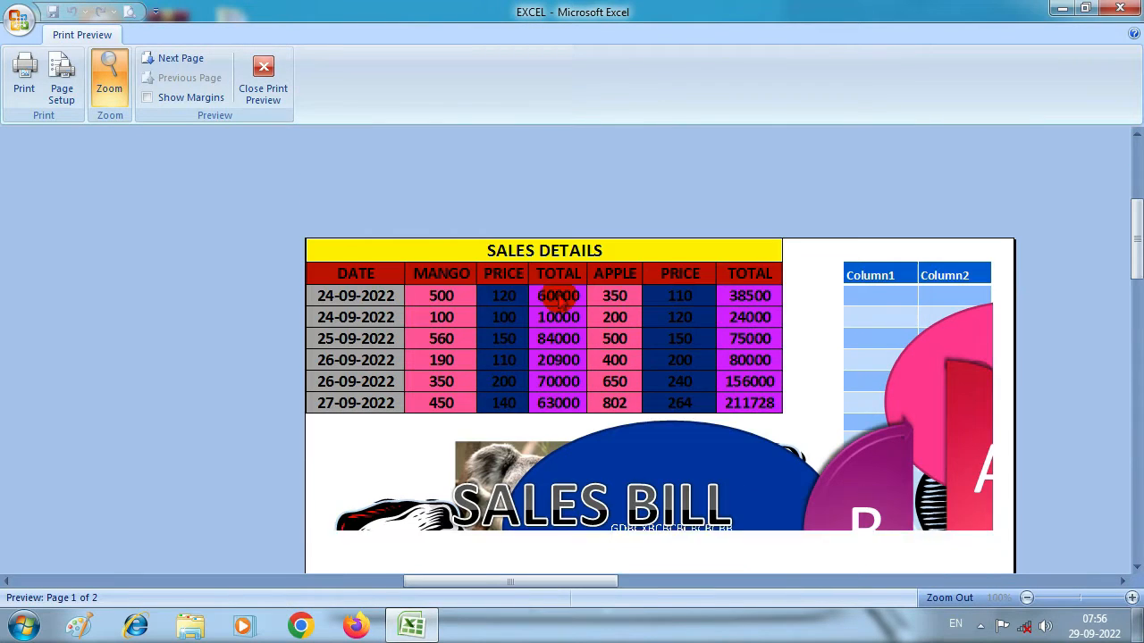
scroll(557, 297, "down", 6)
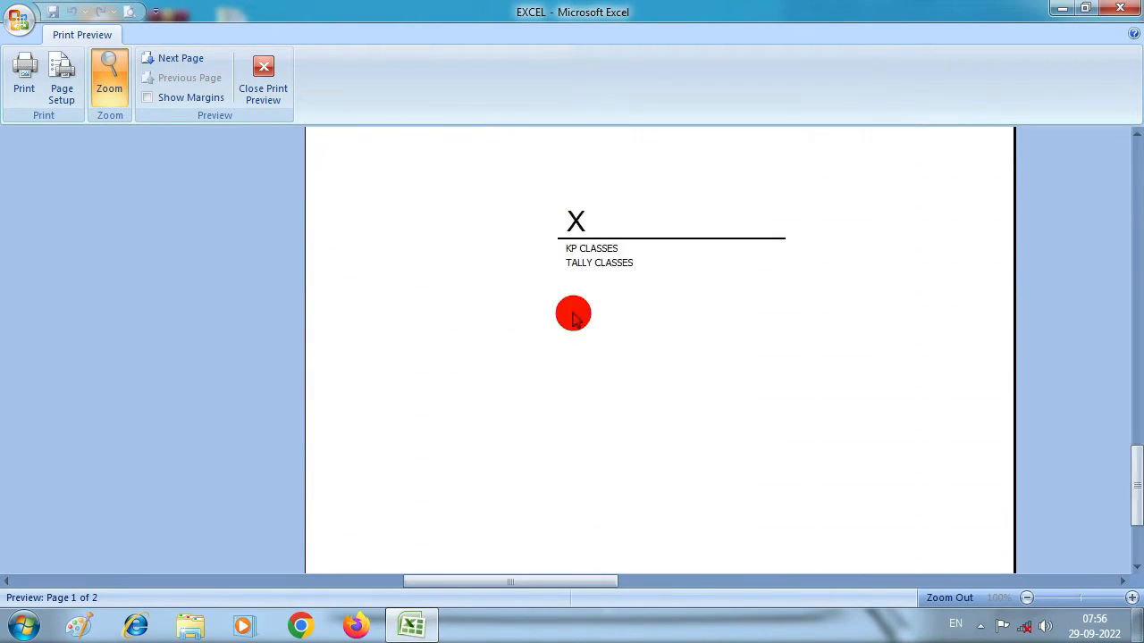
scroll(573, 313, "up", 6)
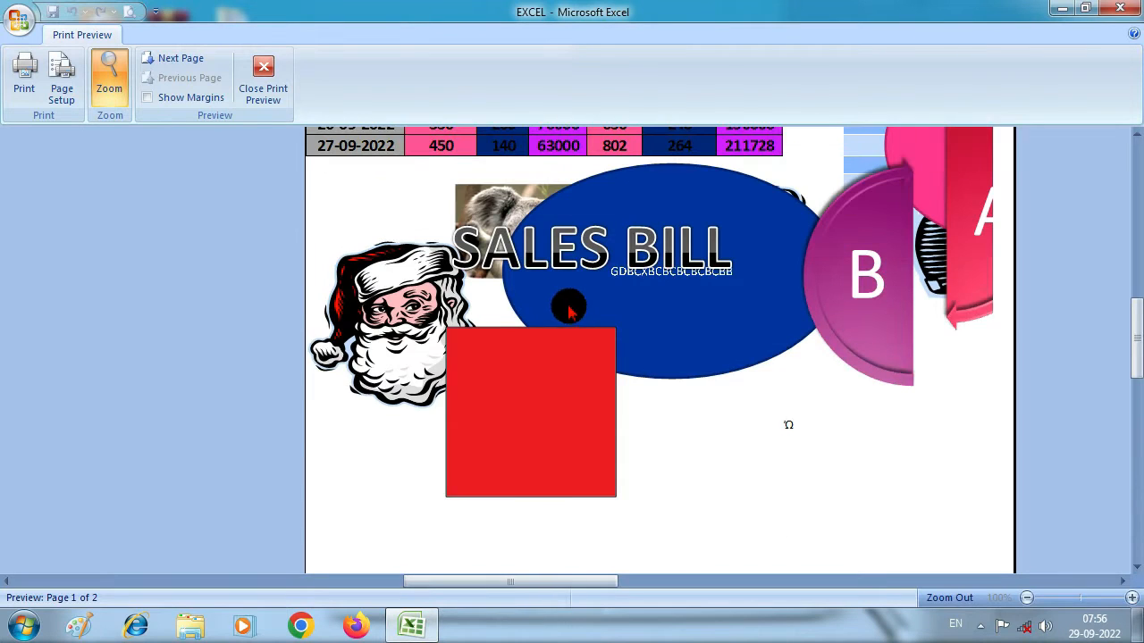
scroll(481, 270, "up", 2)
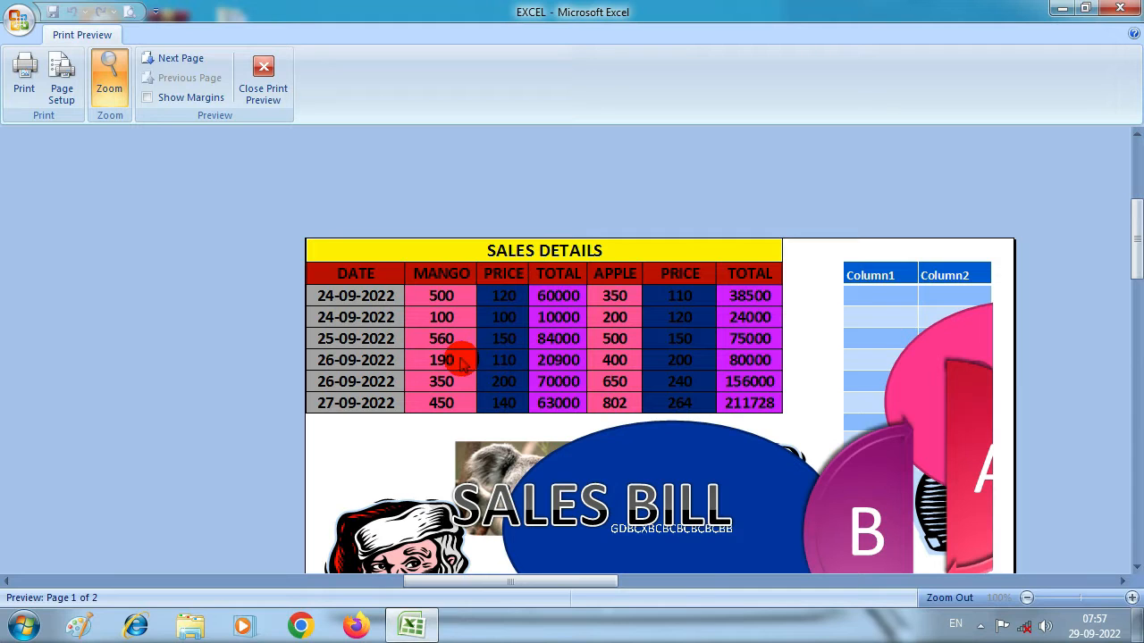
left_click(263, 81)
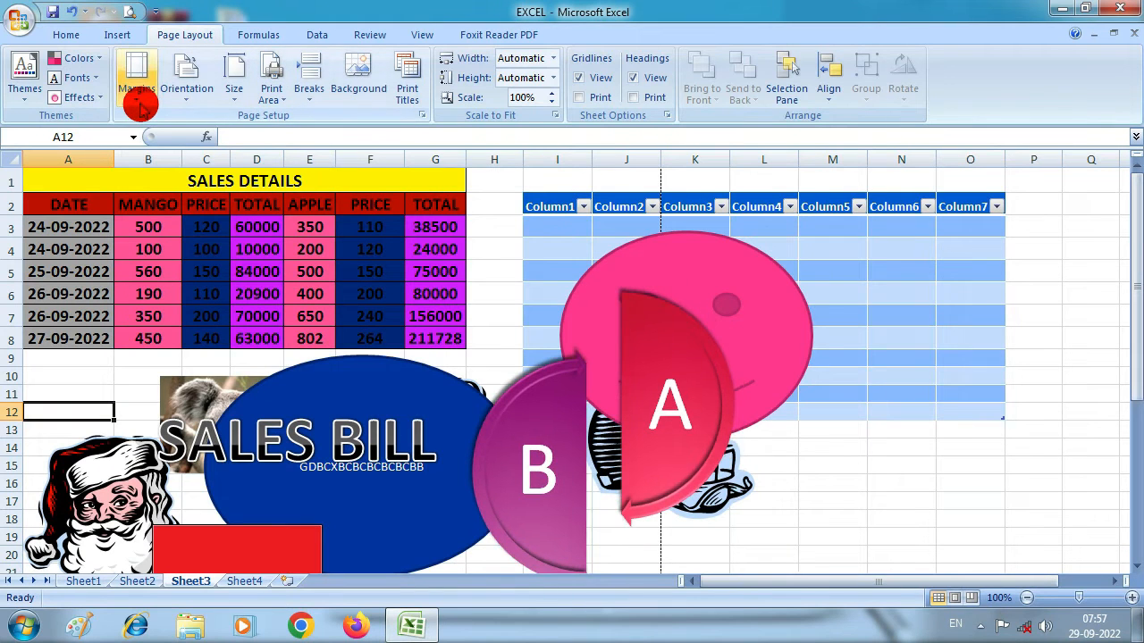
Review the available page orientations and examine the portrait page from top to bottom in print preview
left_click(185, 104)
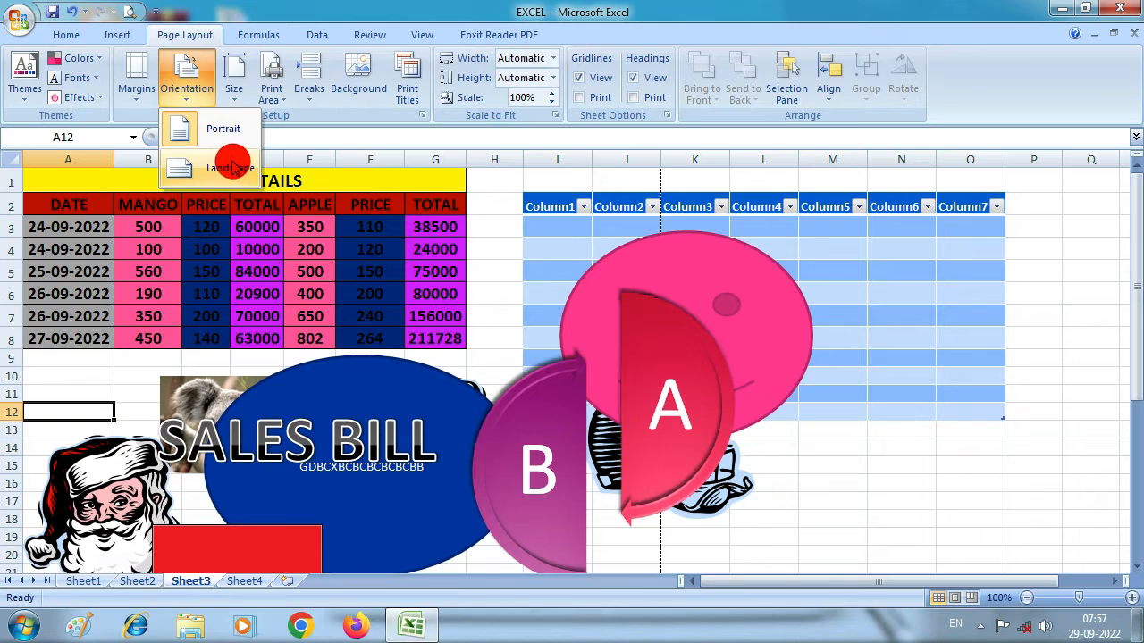
left_click(127, 13)
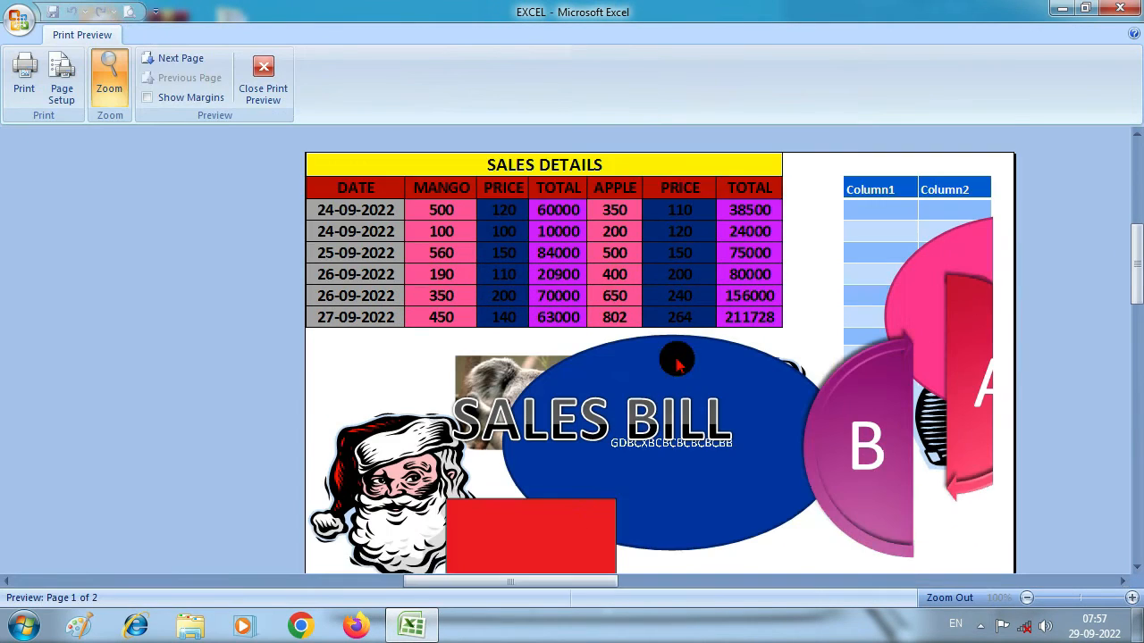
left_click(679, 362)
scroll(679, 362, "down", 8)
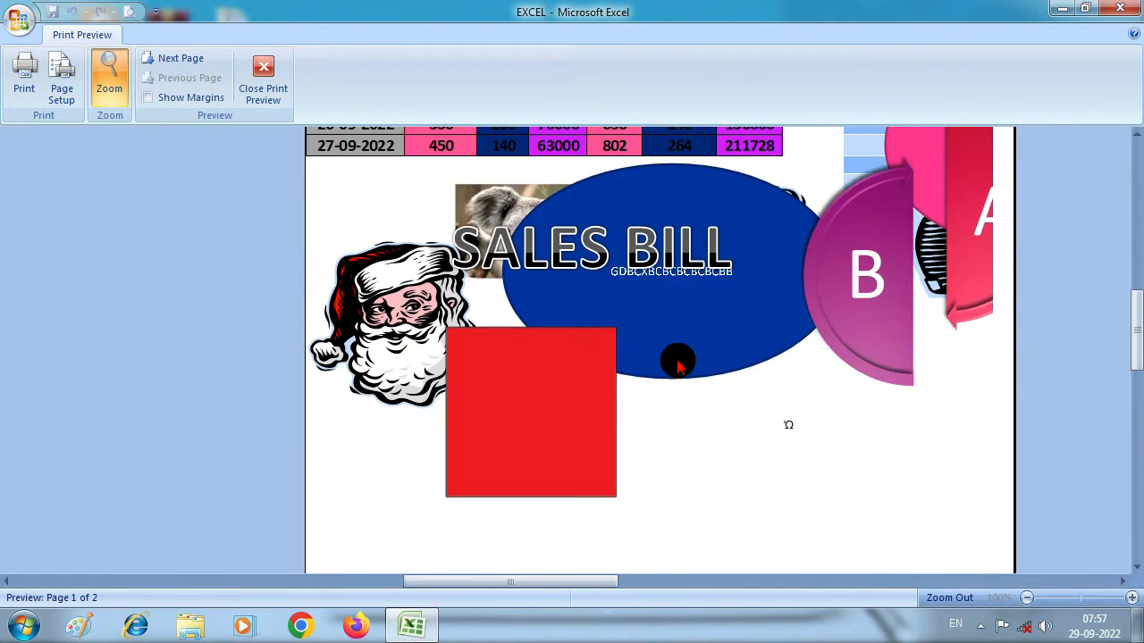
scroll(677, 369, "up", 8)
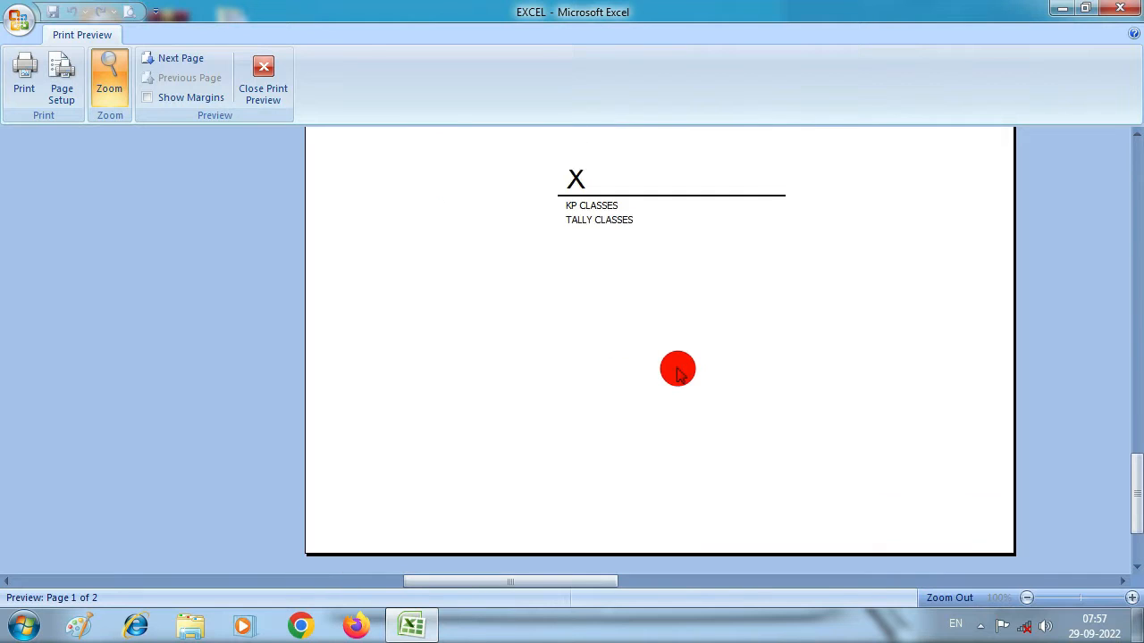
scroll(679, 362, "up", 5)
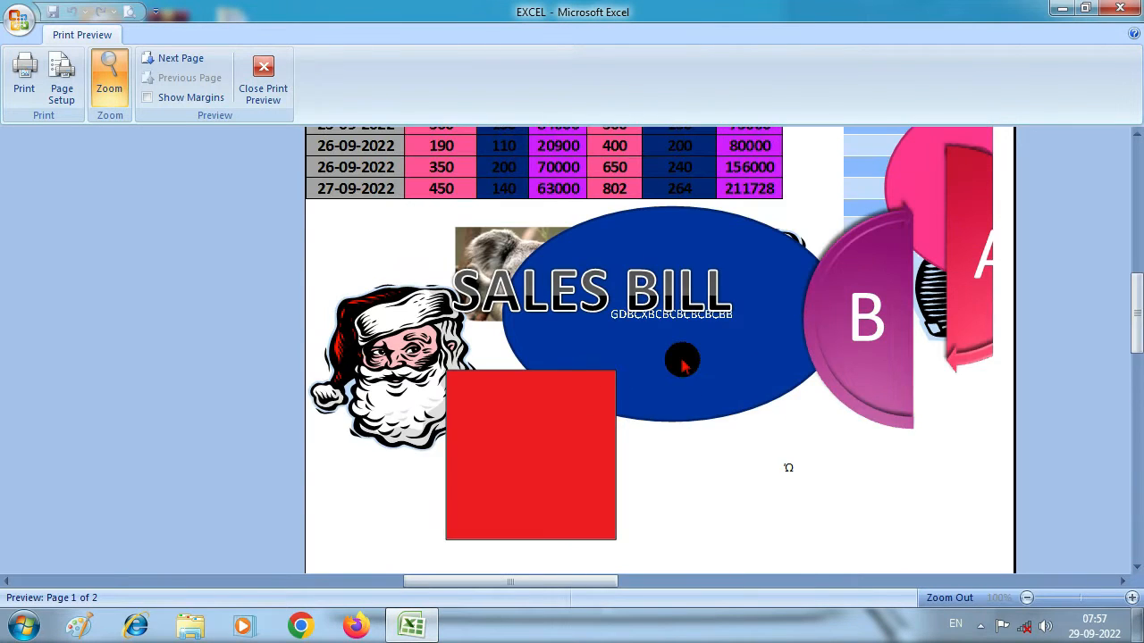
scroll(554, 275, "down", 10)
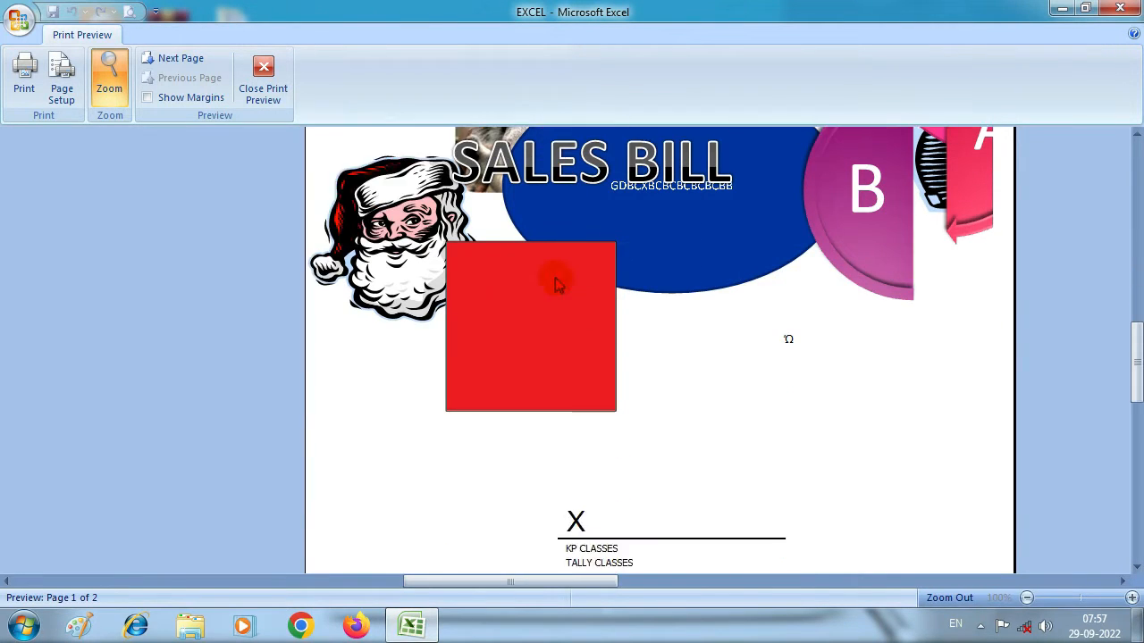
scroll(559, 284, "up", 2)
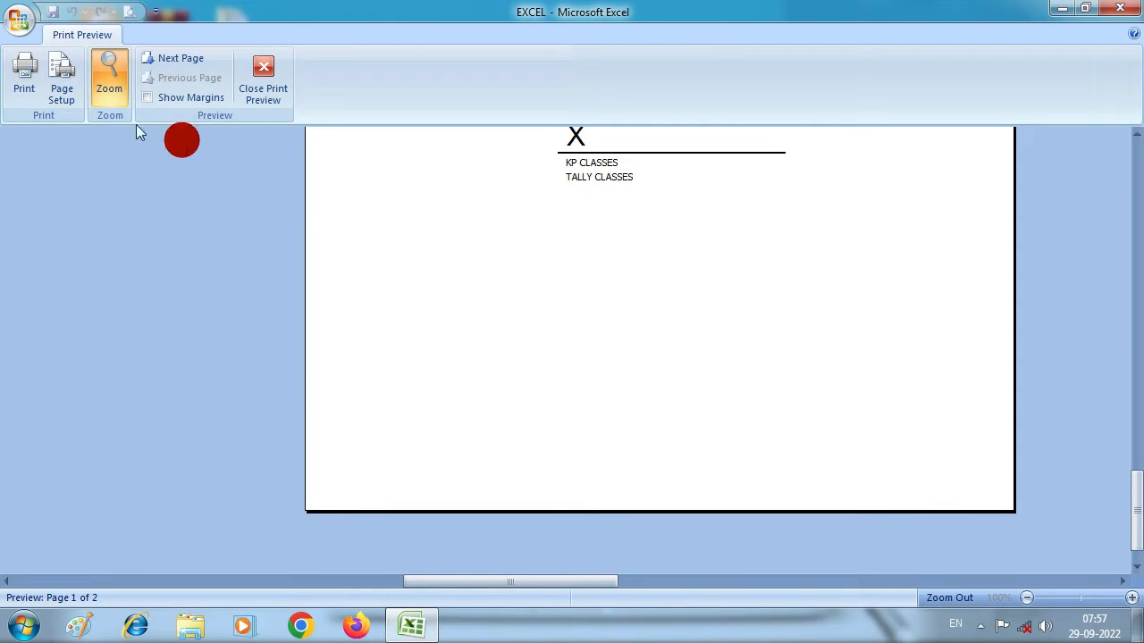
left_click(263, 77)
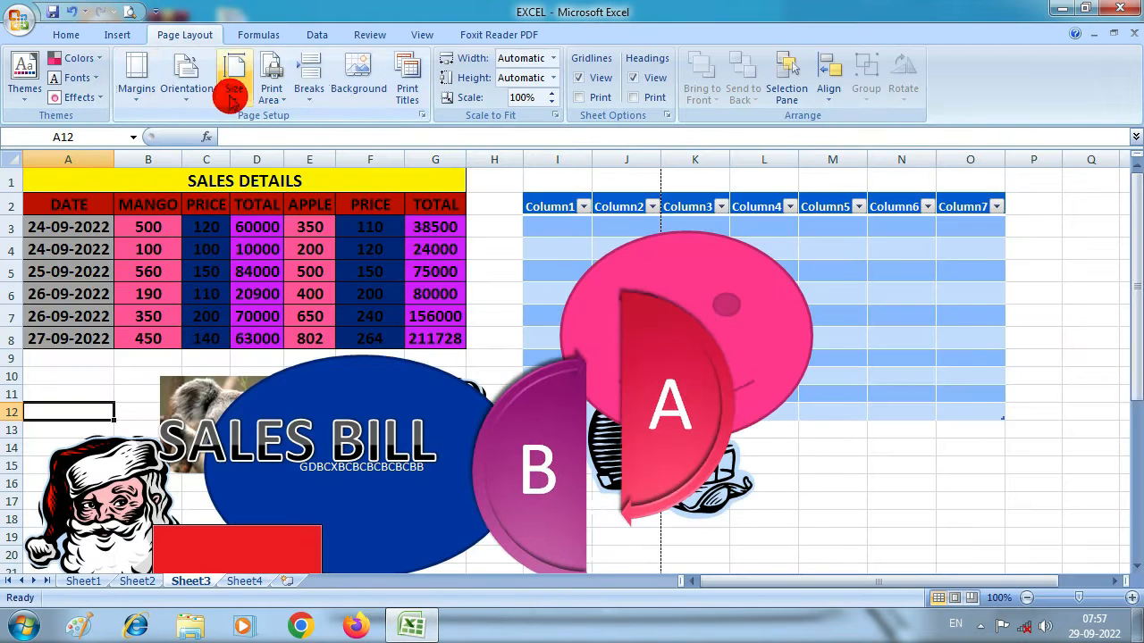
Switch the page orientation to Landscape and examine the whole page in print preview
left_click(188, 98)
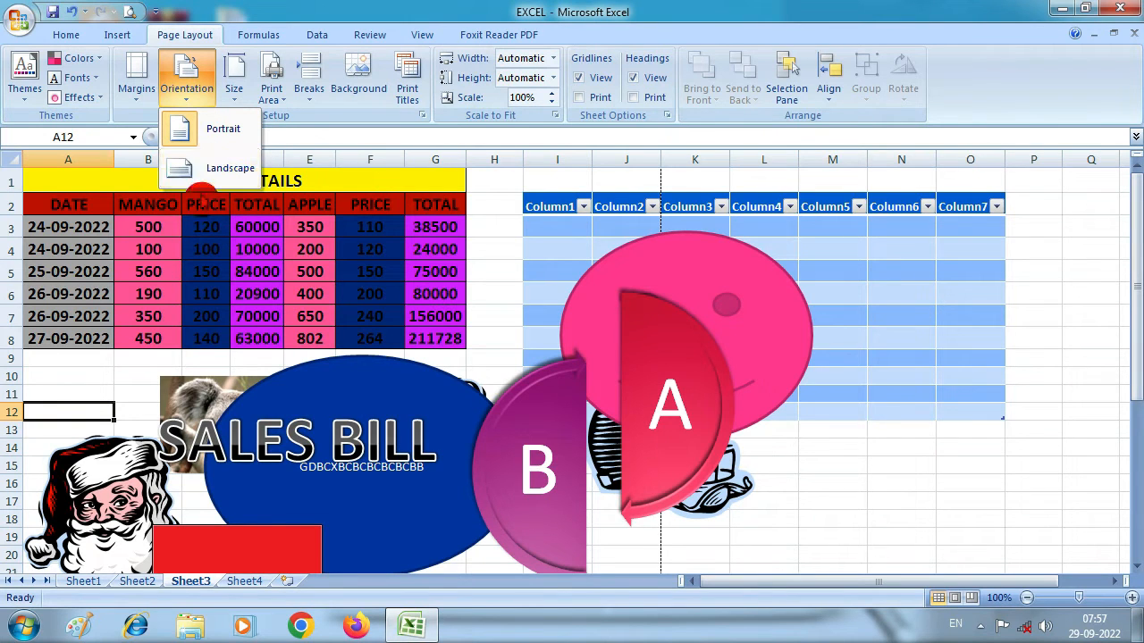
left_click(213, 170)
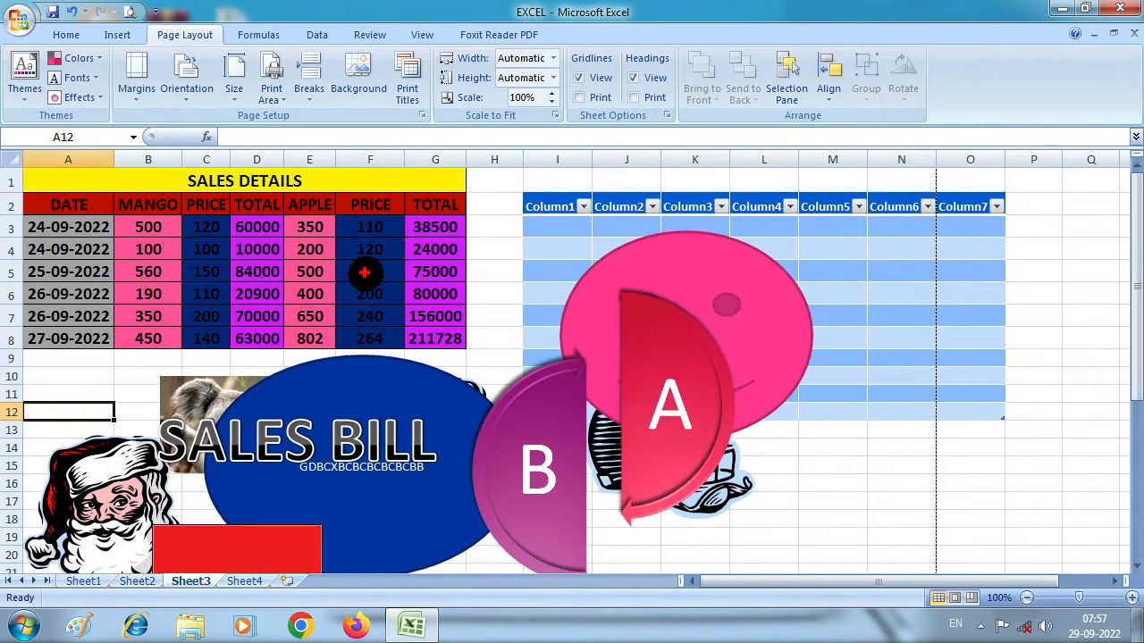
left_click(128, 12)
scroll(827, 363, "up", 5)
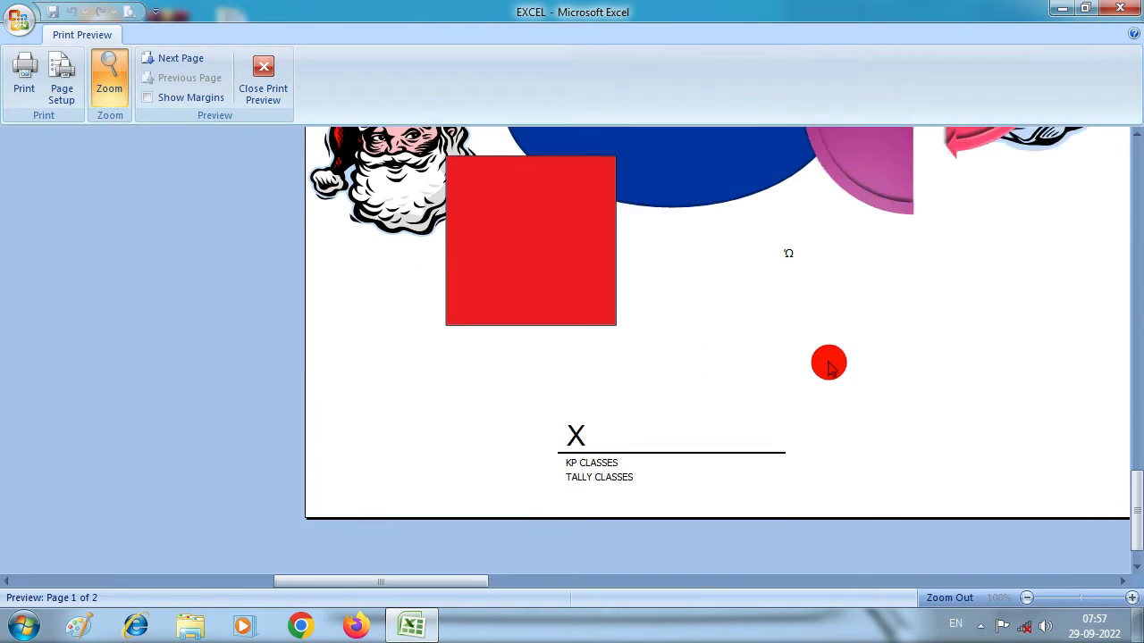
scroll(827, 363, "up", 3)
left_click_drag(458, 577, 861, 583)
scroll(725, 503, "up", 3)
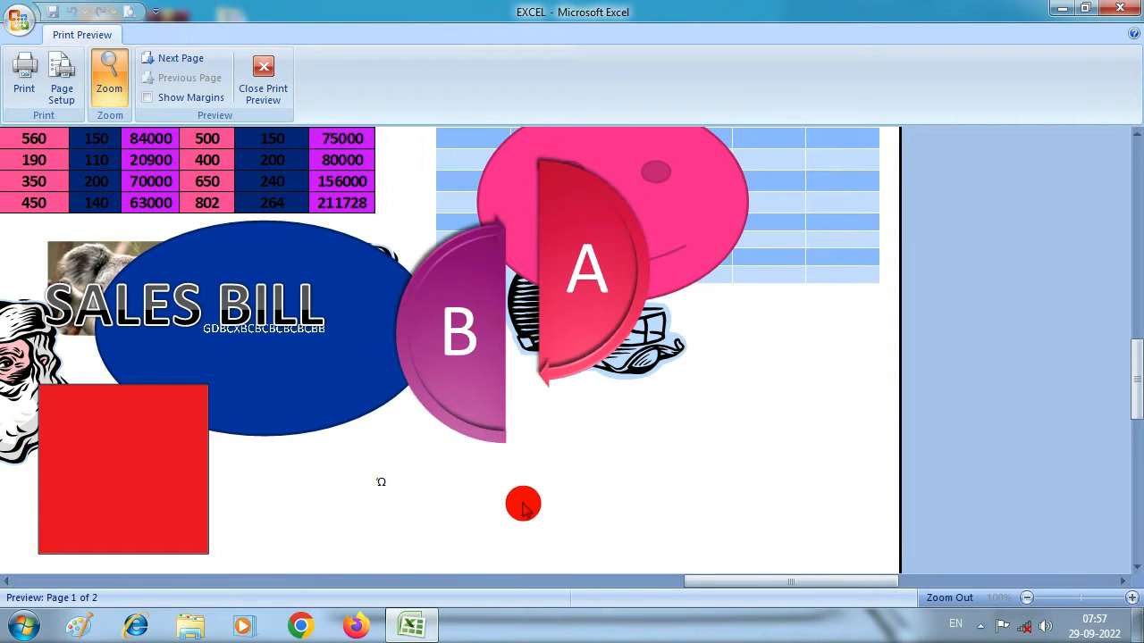
scroll(523, 505, "down", 2)
left_click(448, 408)
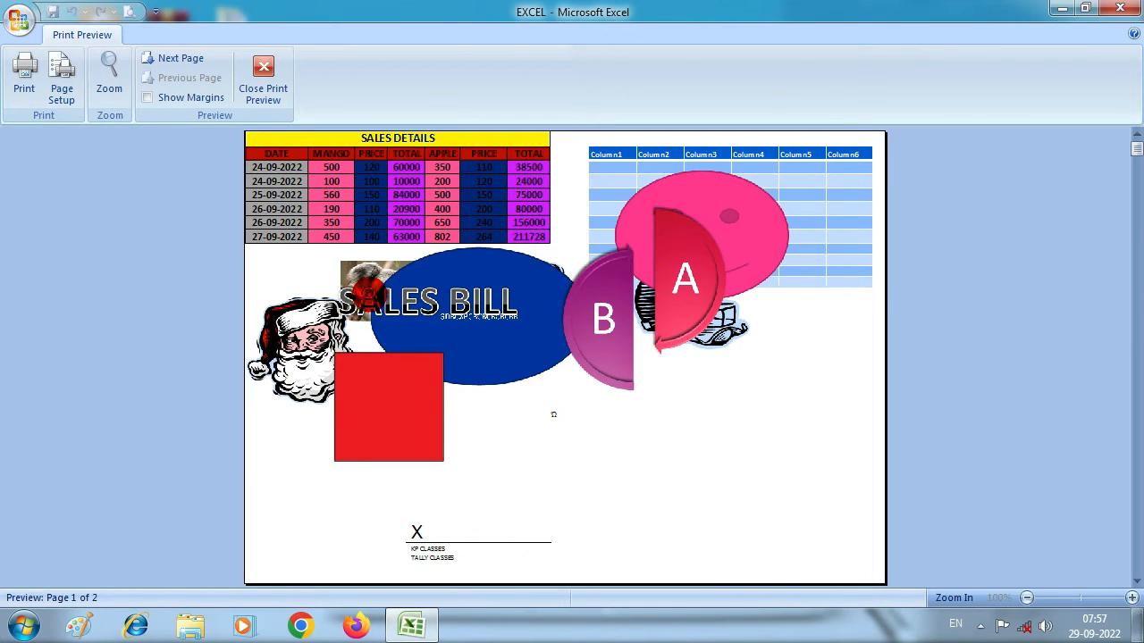
left_click(263, 79)
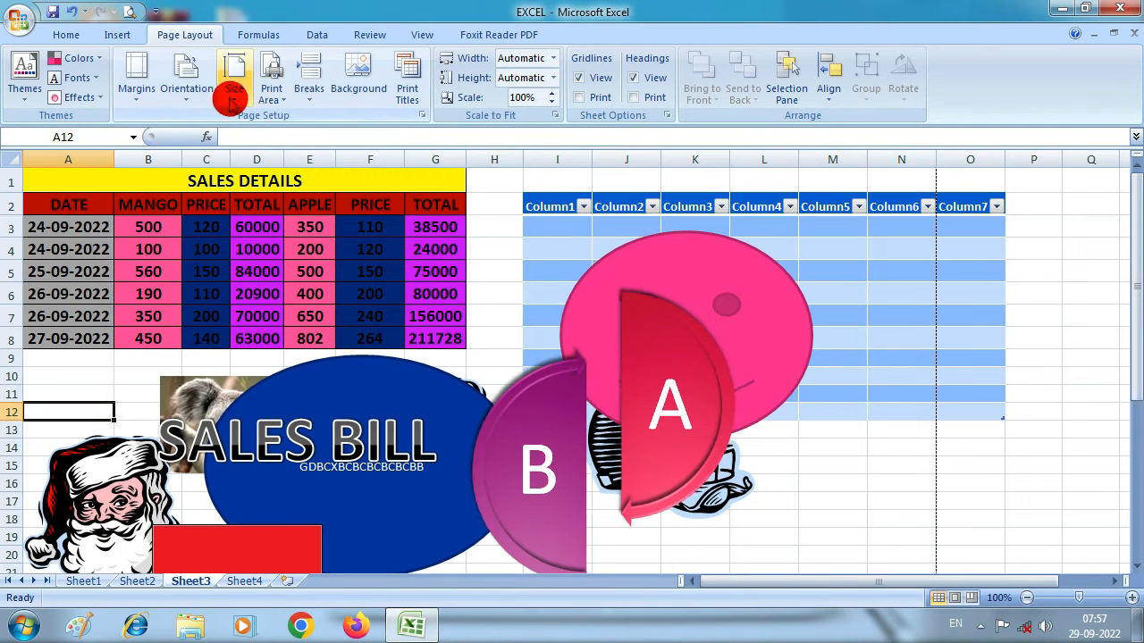
Set the page orientation of the sheet back to Portrait
left_click(187, 100)
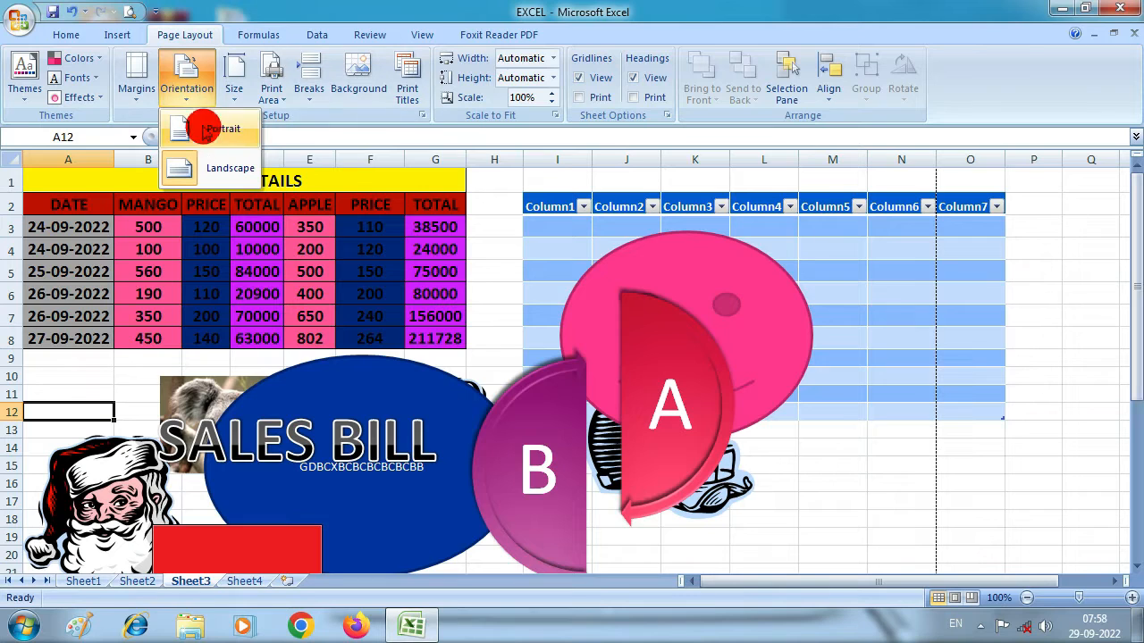
left_click(204, 129)
Review the available paper sizes and the print area options without changing the page setup
left_click(235, 98)
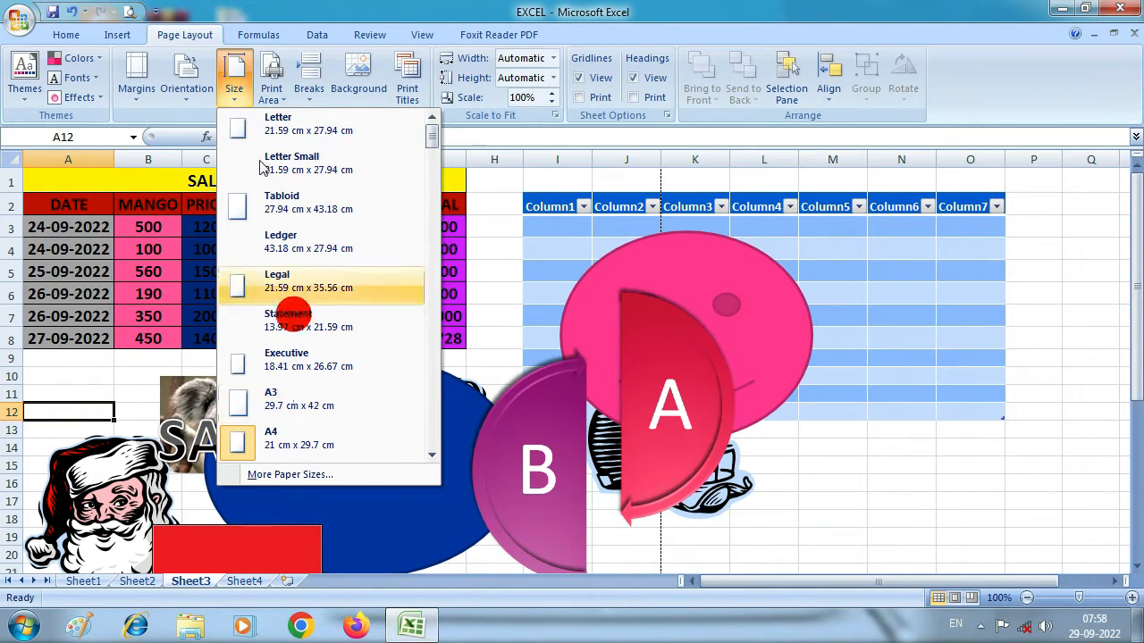
left_click(139, 364)
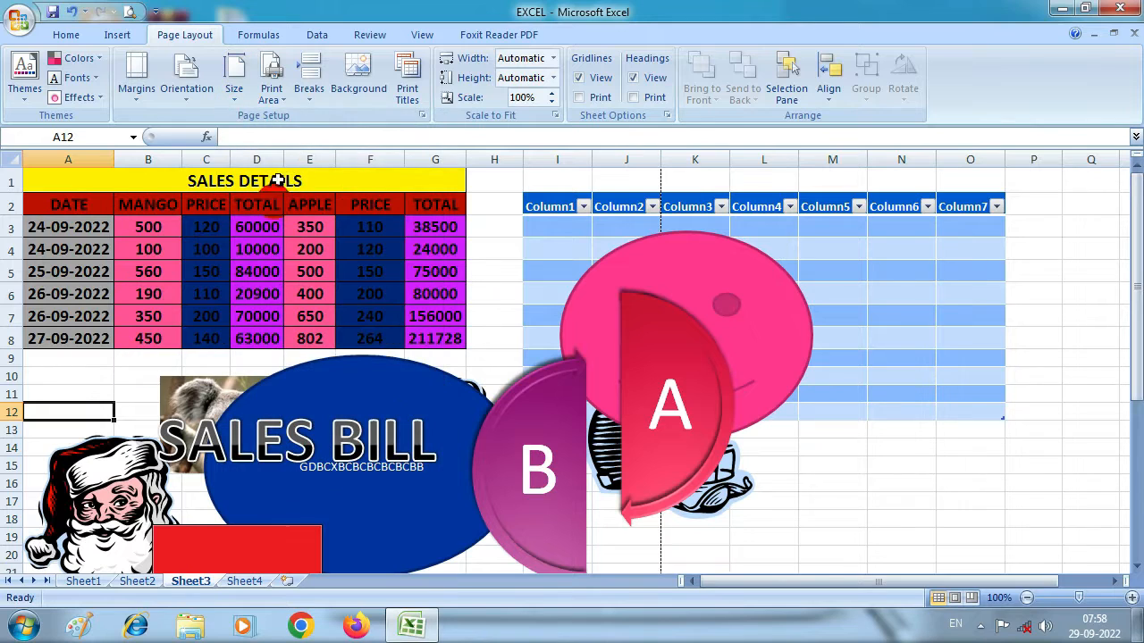
left_click(283, 100)
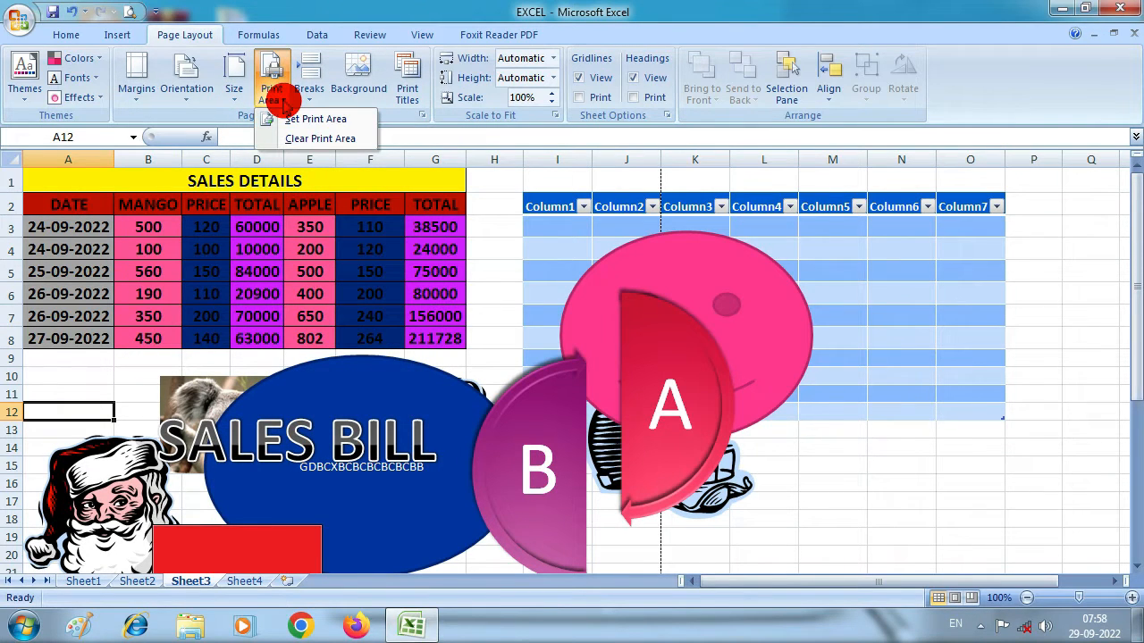
left_click(281, 101)
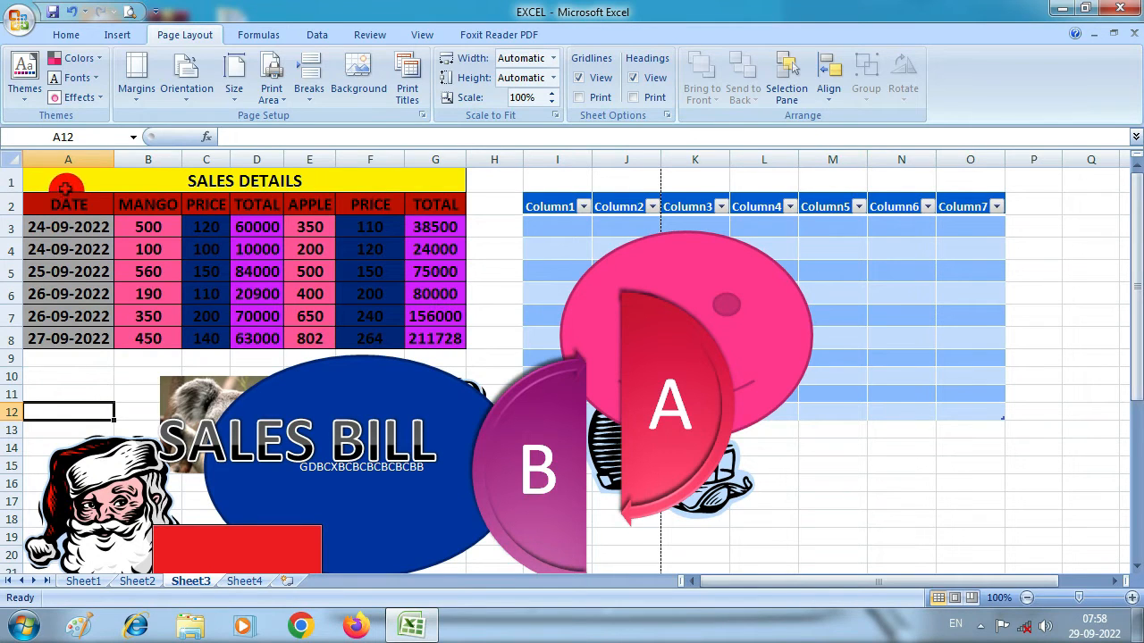
Set the print area to the sales table's title, header row and first two data rows (A1:G4)
left_click_drag(68, 182, 68, 248)
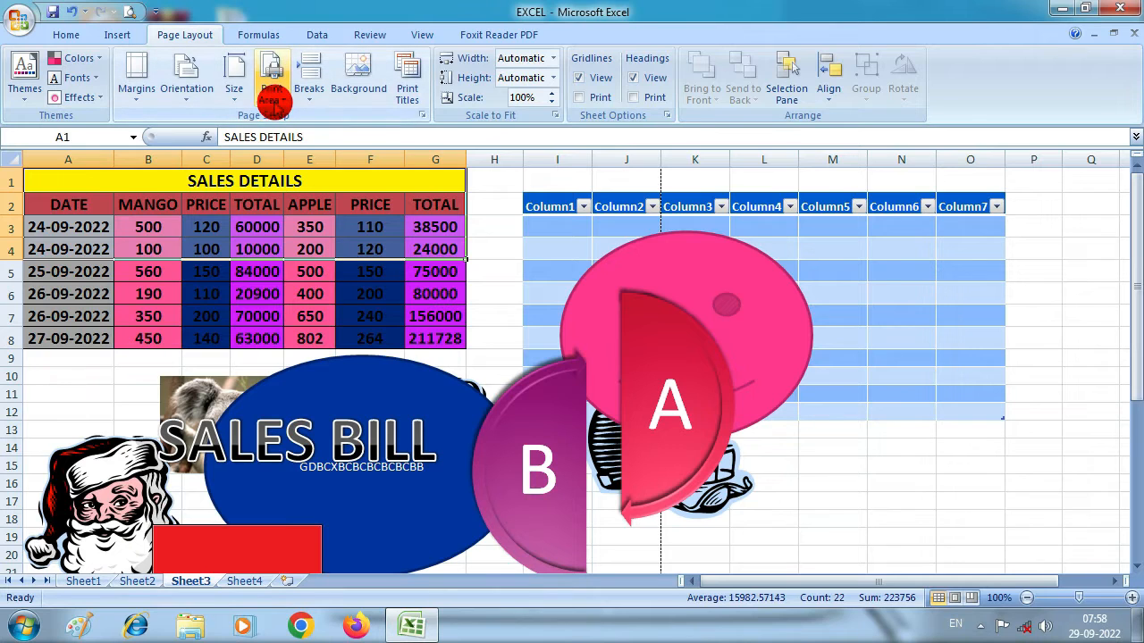
left_click(273, 100)
left_click(274, 100)
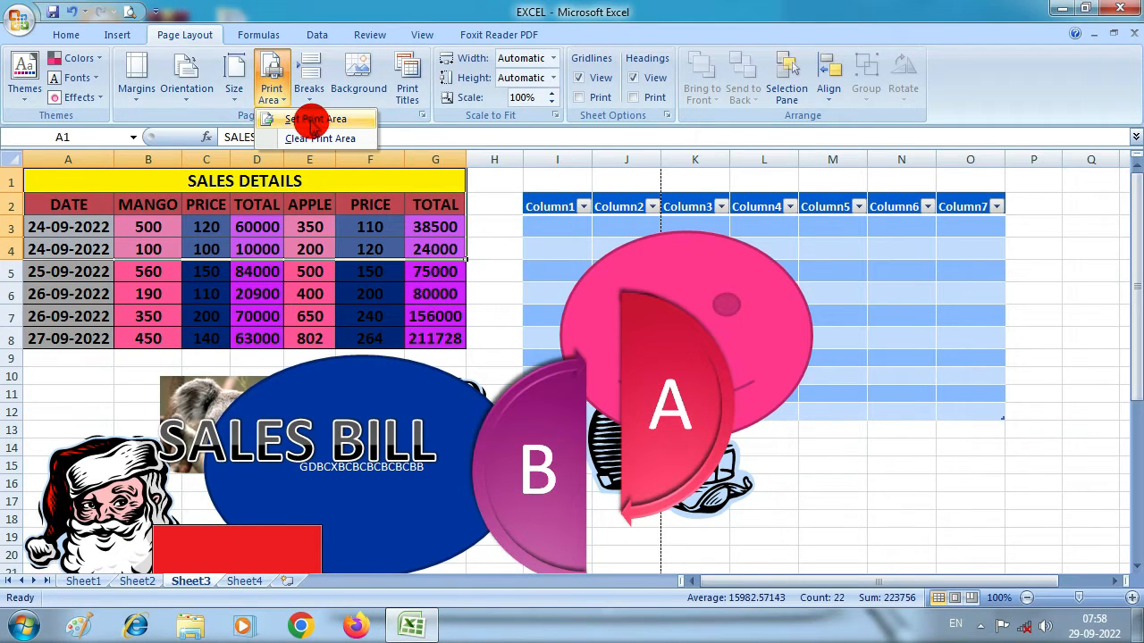
left_click(313, 120)
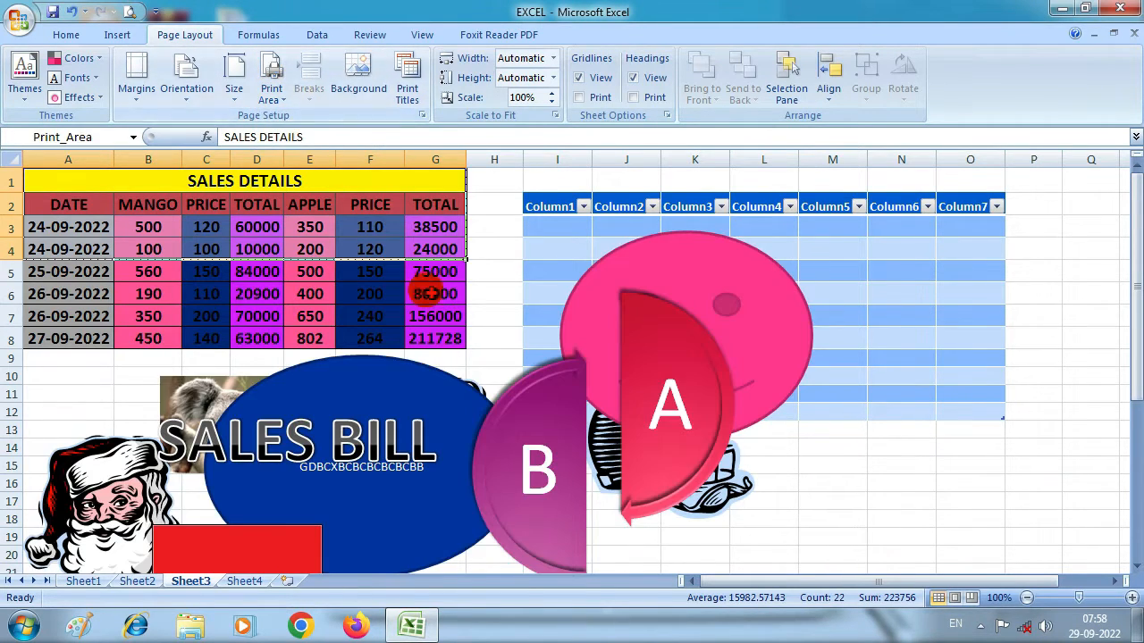
left_click(491, 276)
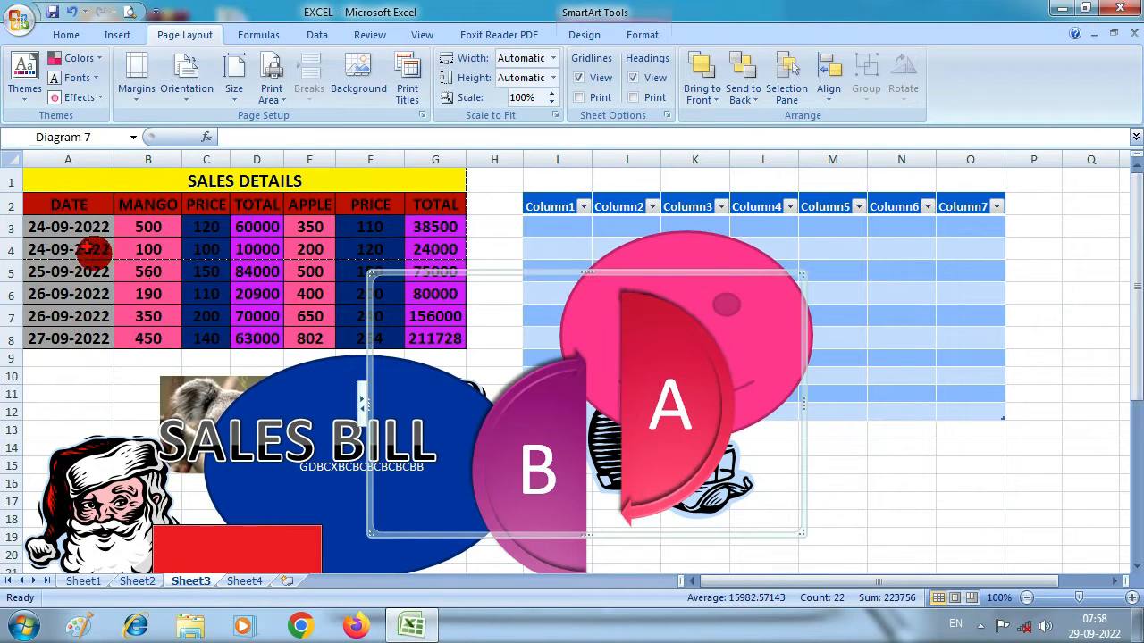
Examine the page limited to the print area from top to bottom in print preview, and close the preview
left_click(129, 12)
left_click(496, 185)
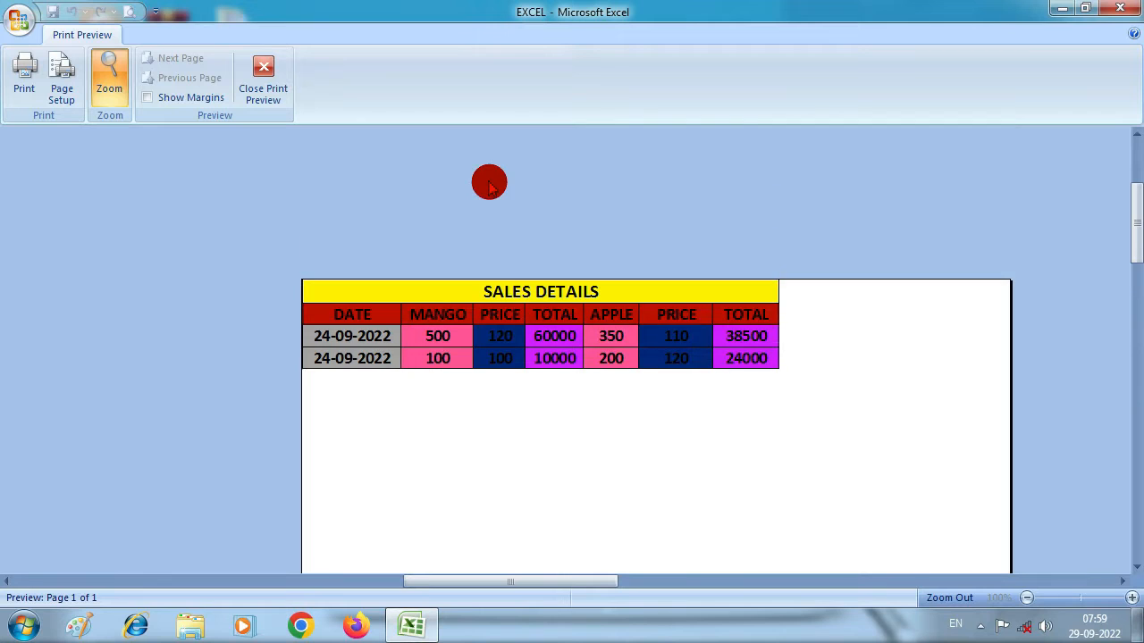
scroll(527, 330, "down", 5)
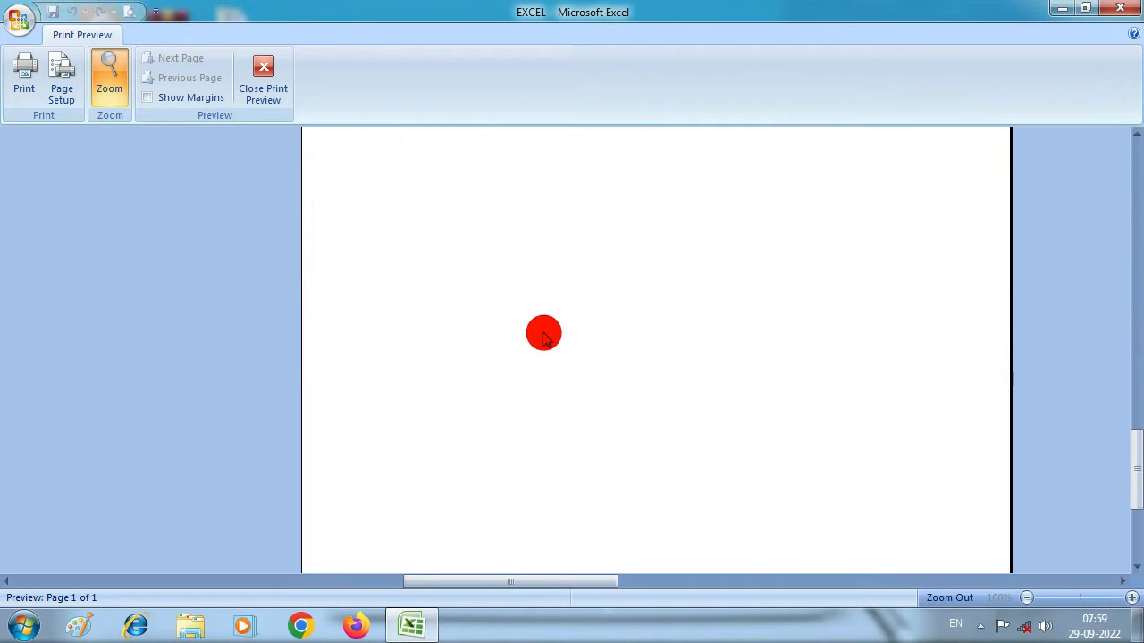
scroll(545, 332, "up", 6)
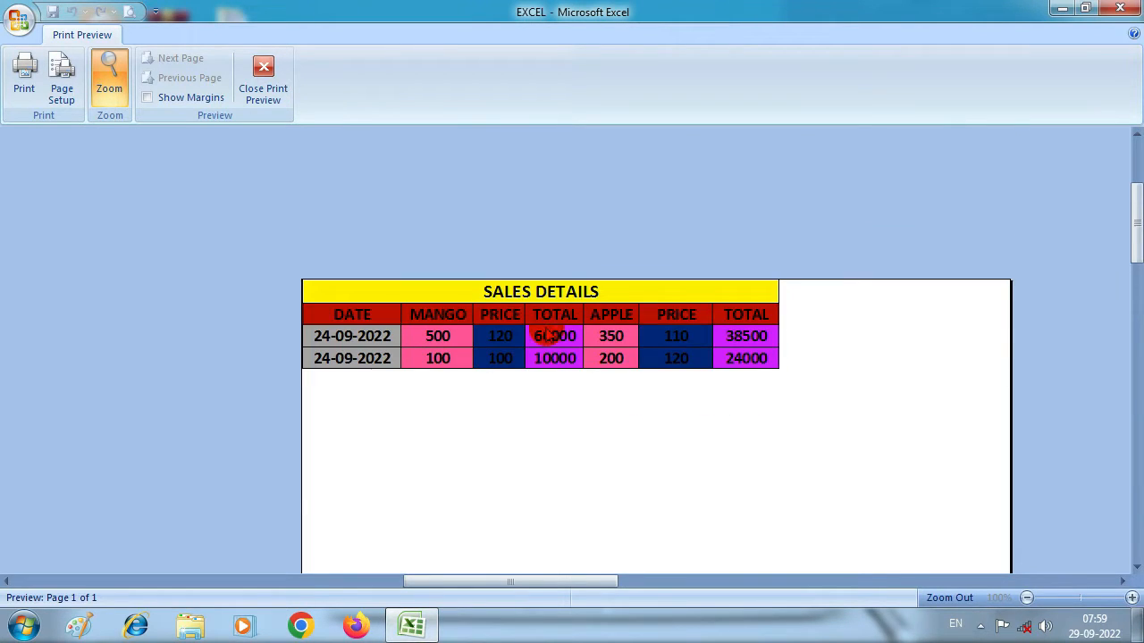
left_click(271, 95)
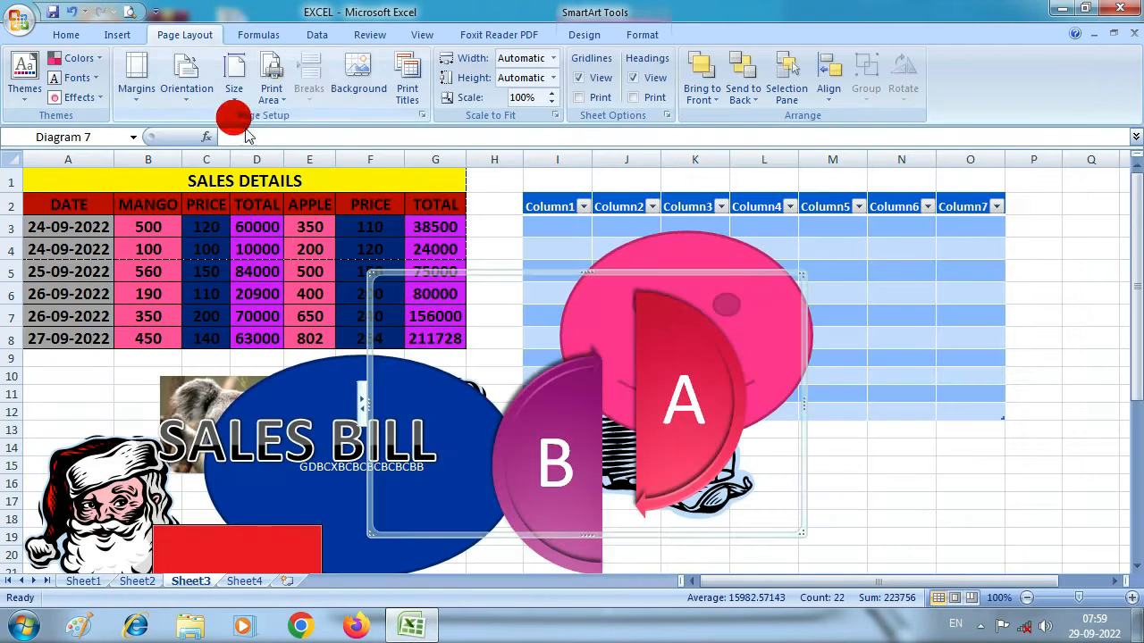
Clear the print area covering A1:G4 of the sales table
left_click(271, 99)
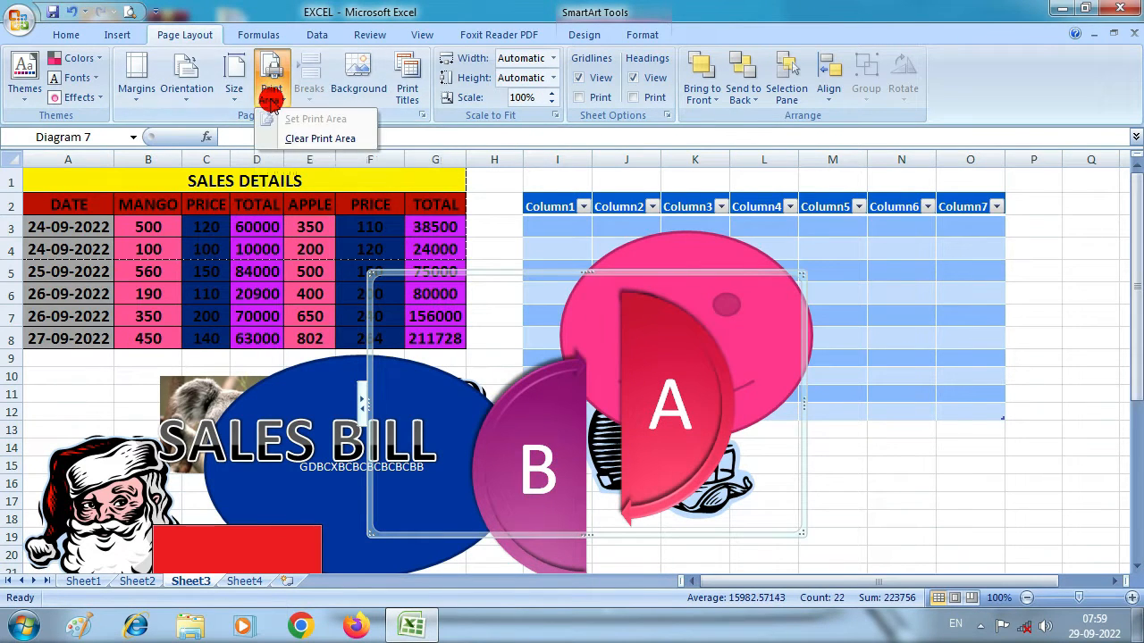
left_click(304, 140)
left_click(304, 231)
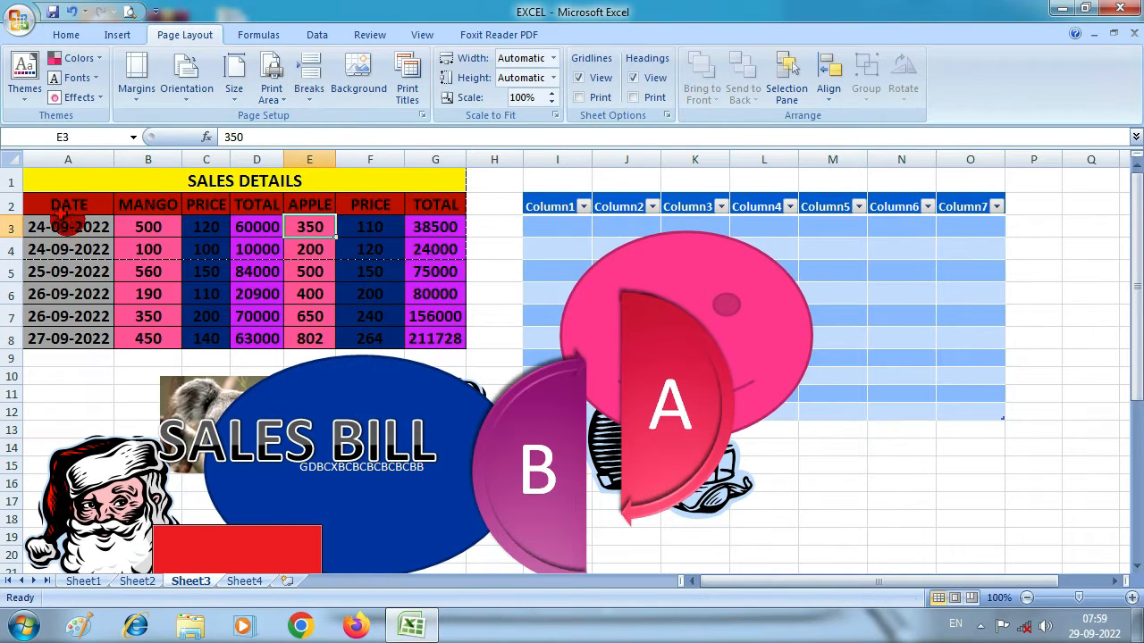
left_click_drag(40, 180, 153, 250)
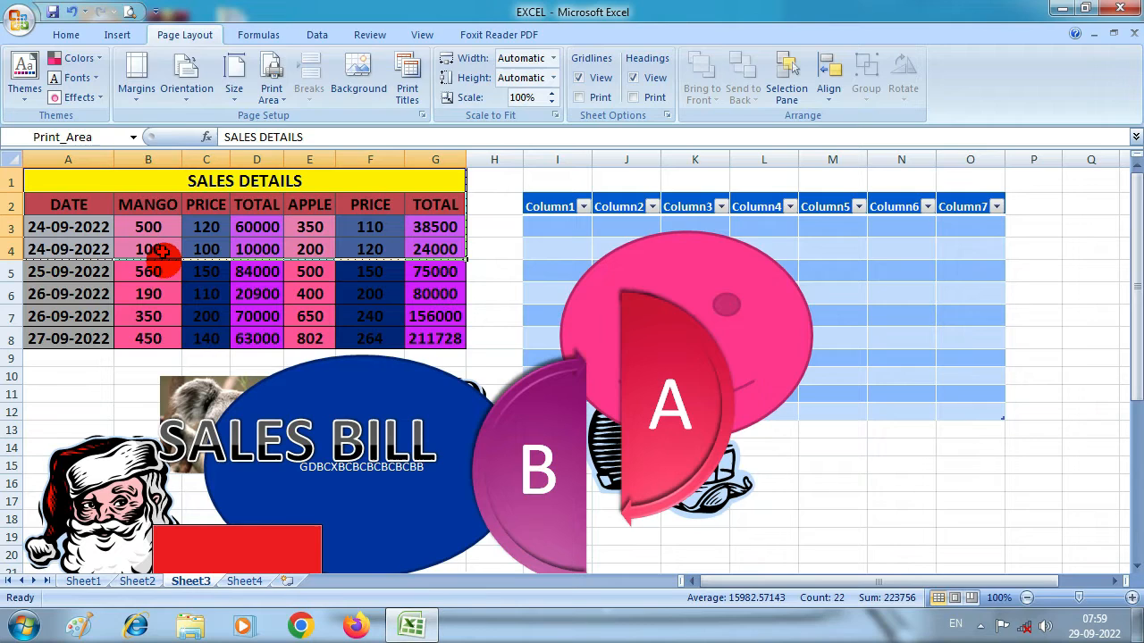
left_click(269, 89)
left_click(293, 139)
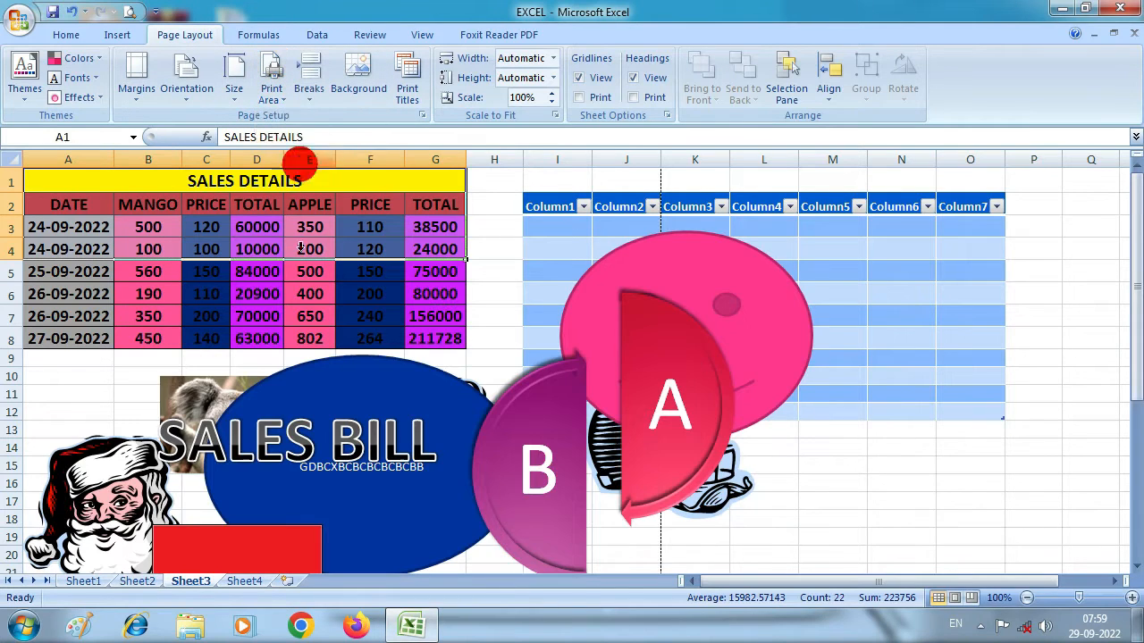
left_click(309, 293)
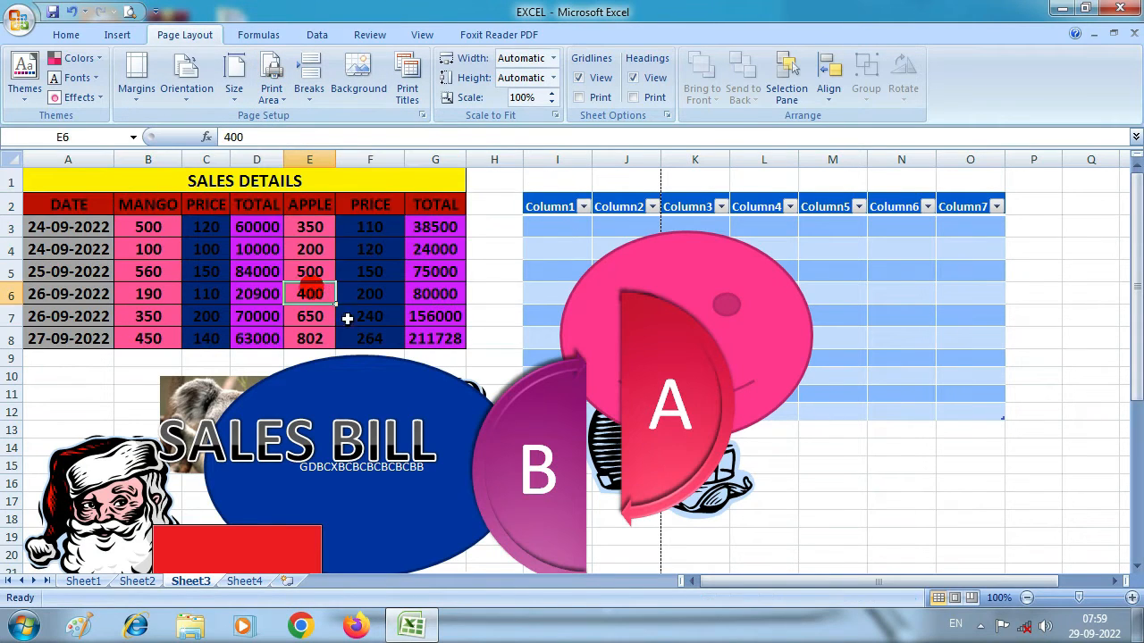
Check the sheet without a print area in print preview, and return to the worksheet
left_click(127, 12)
left_click(524, 272)
scroll(567, 427, "down", 3)
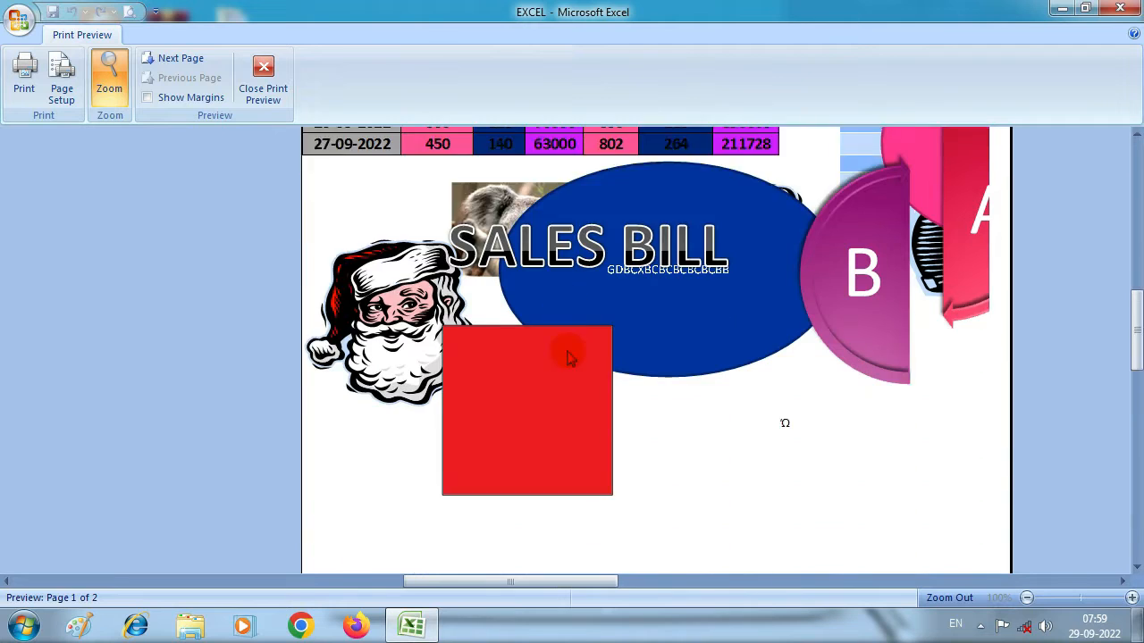
scroll(569, 357, "down", 5)
scroll(565, 346, "up", 8)
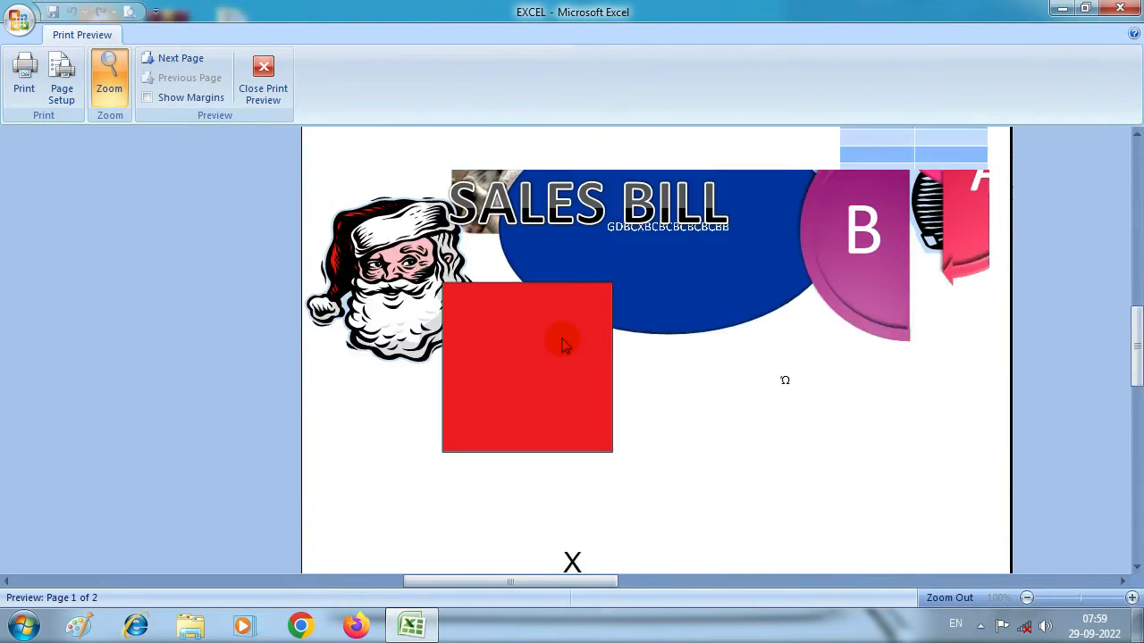
left_click(250, 76)
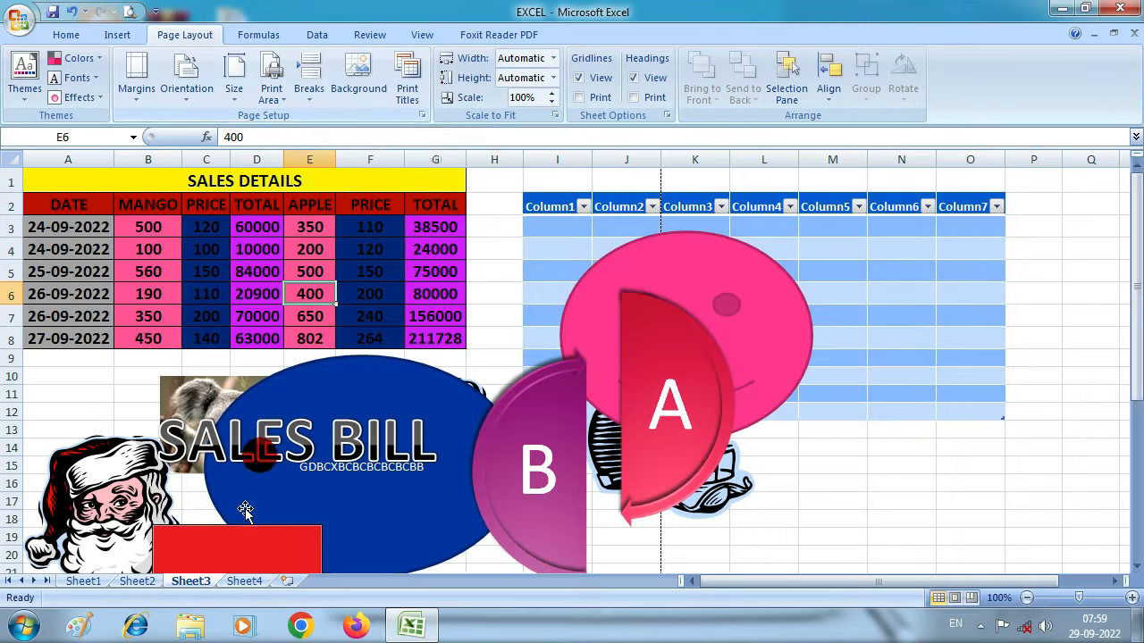
Examine the dashed page boundaries below and beside the sales sheet's content, down past row 55
scroll(518, 355, "down", 15)
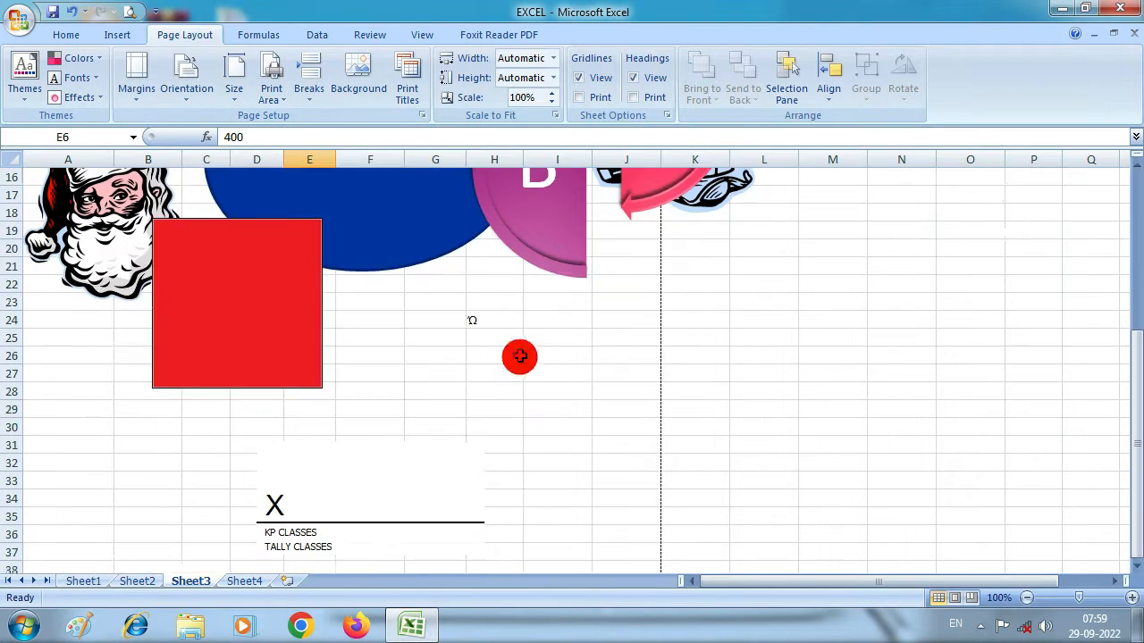
scroll(623, 354, "up", 15)
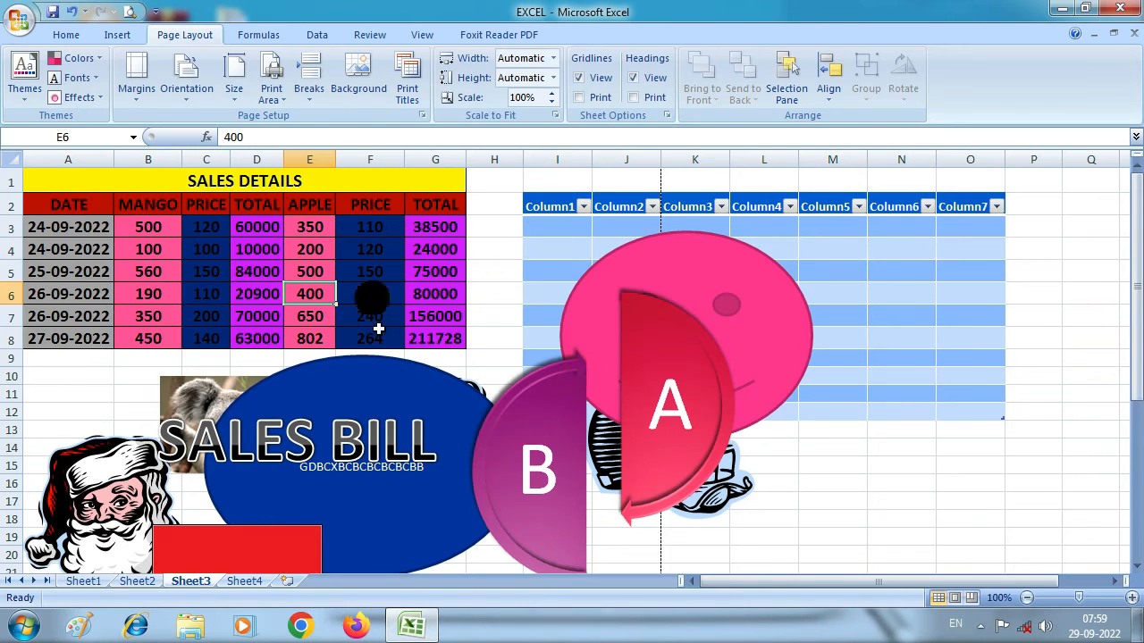
scroll(383, 370, "down", 11)
left_click(429, 302)
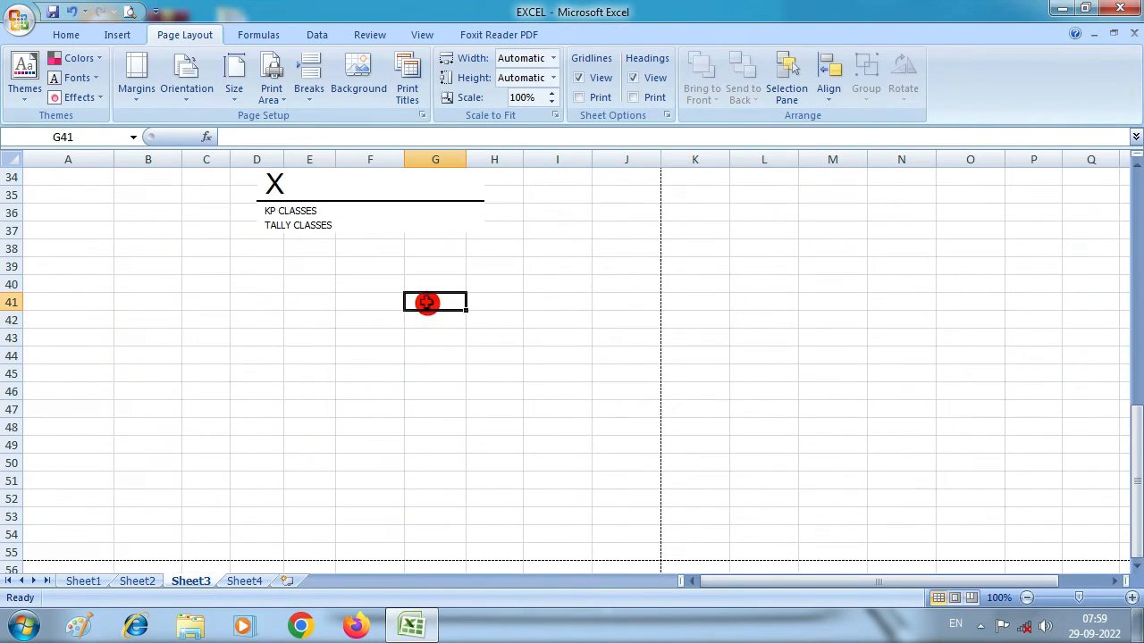
left_click(927, 245)
scroll(574, 401, "down", 7)
left_click(426, 364)
left_click(790, 369)
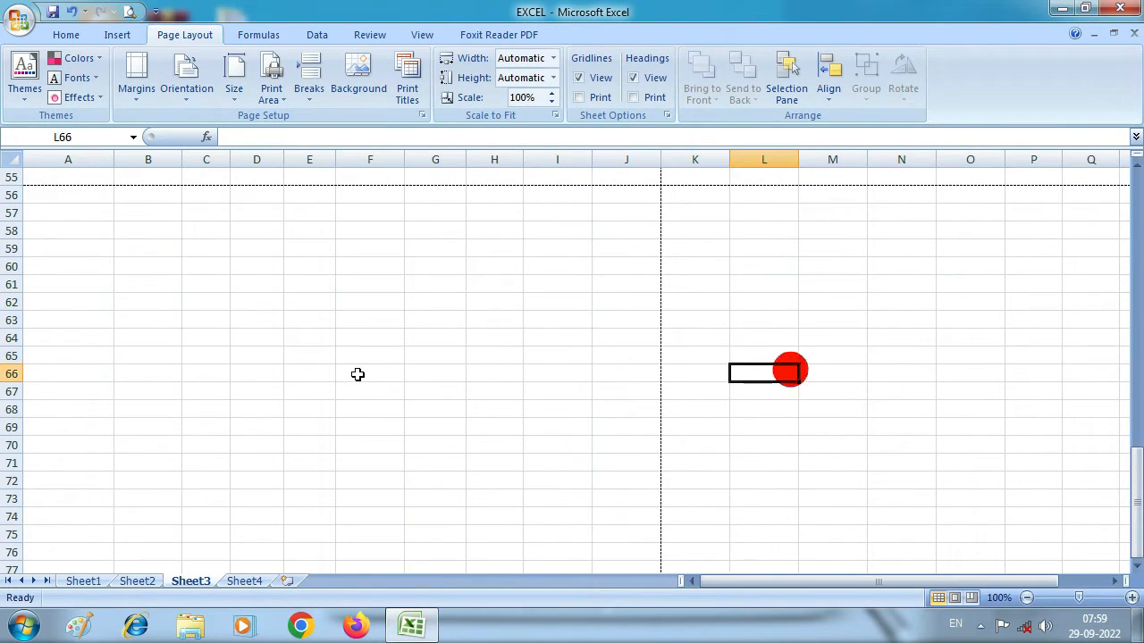
Enter the sample text FGDFG in cell C41, below the signature line
scroll(357, 373, "up", 10)
scroll(357, 373, "down", 4)
left_click(199, 255)
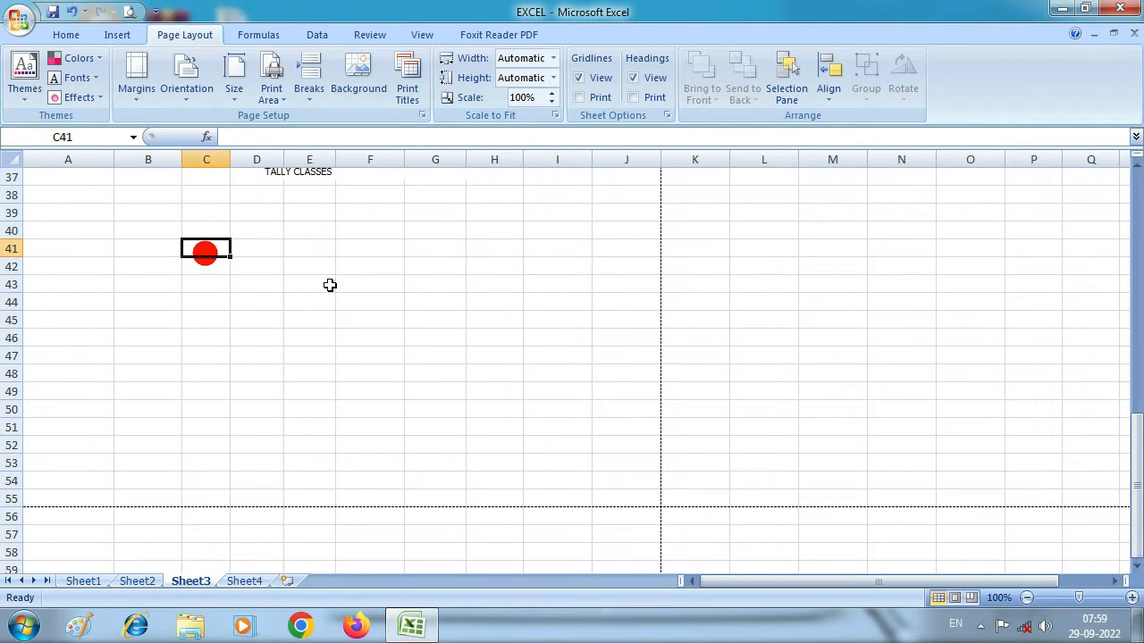
type("FGDFG")
left_click(364, 269)
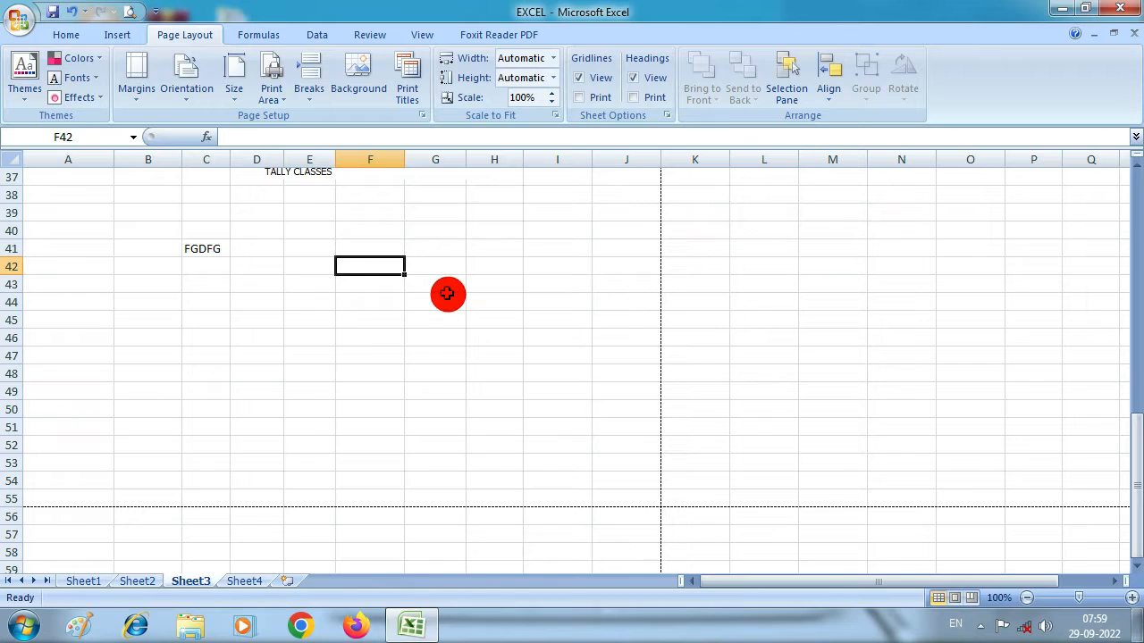
Try inserting a page break at cell F42 and inspect the page boundaries across the sheet
left_click(312, 91)
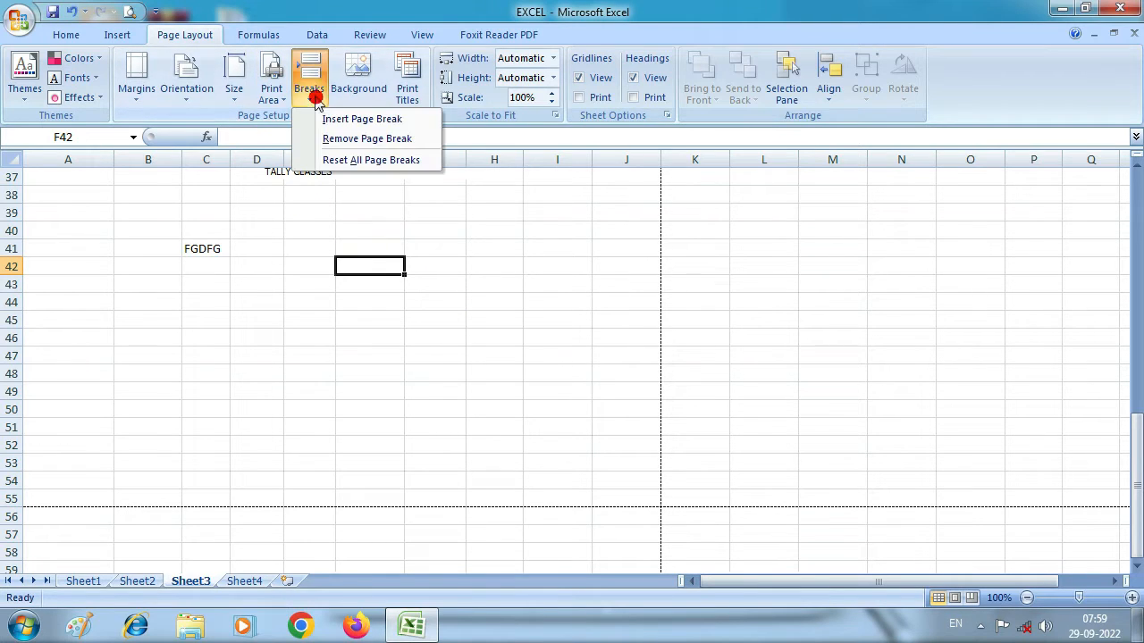
left_click(355, 121)
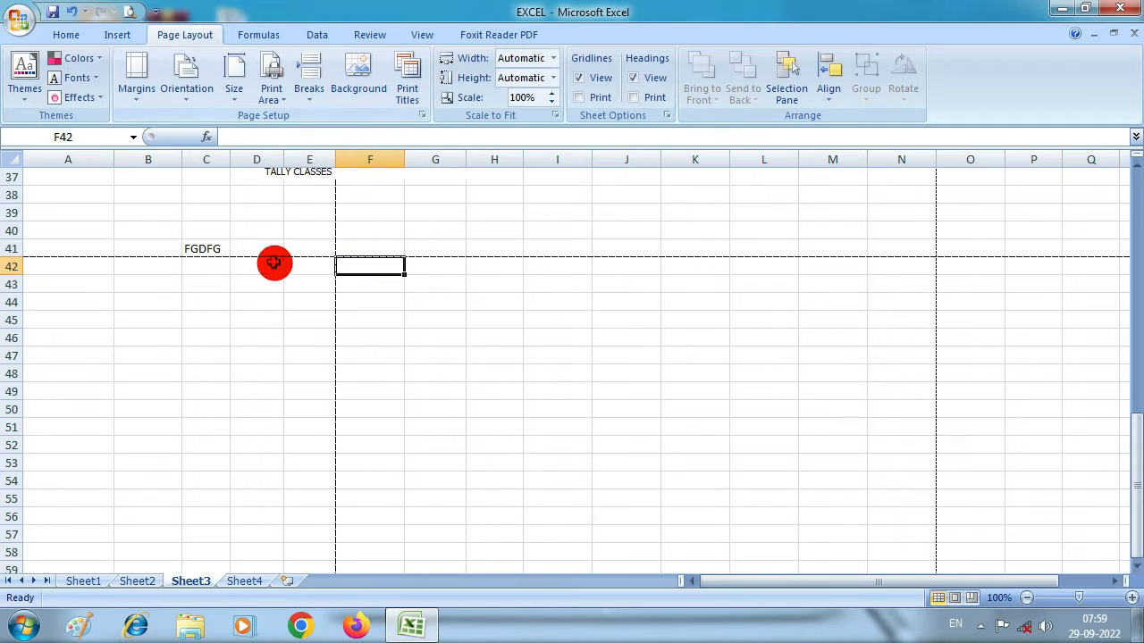
scroll(270, 263, "up", 12)
scroll(243, 352, "down", 10)
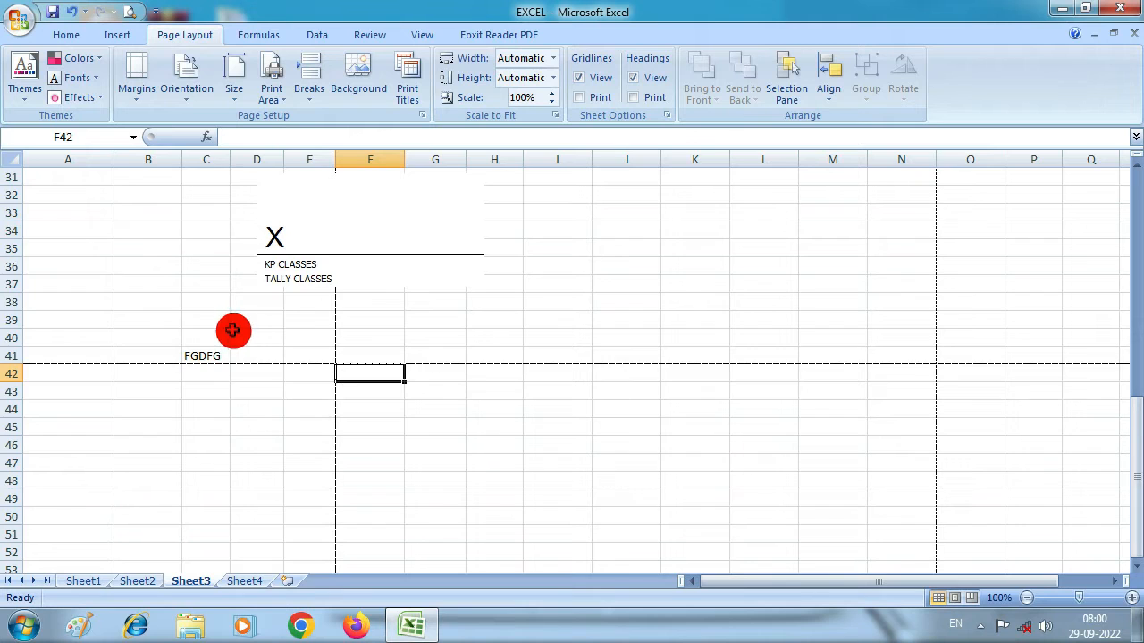
scroll(232, 331, "up", 9)
scroll(232, 331, "down", 8)
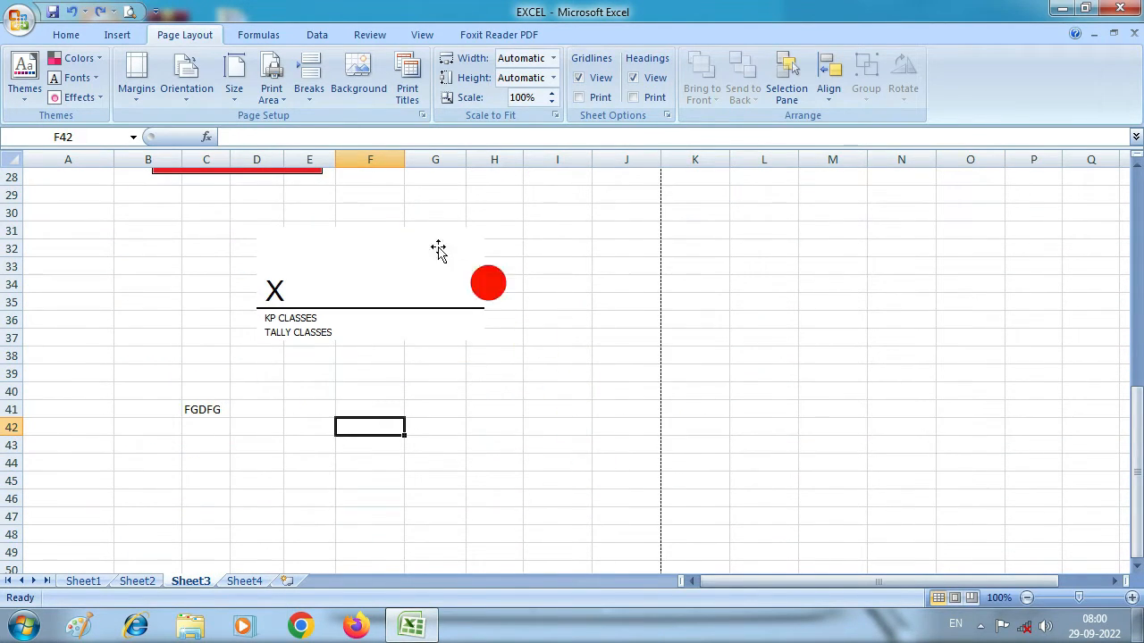
Review the page break options without applying any, and return to the beginning of the sales sheet
left_click(304, 91)
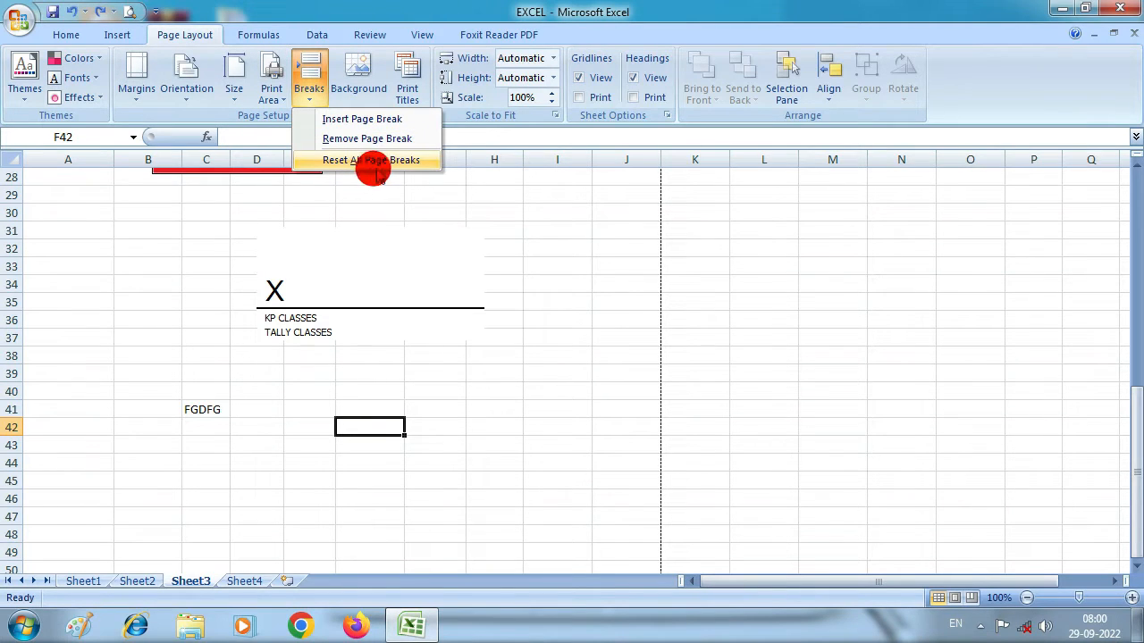
left_click(545, 312)
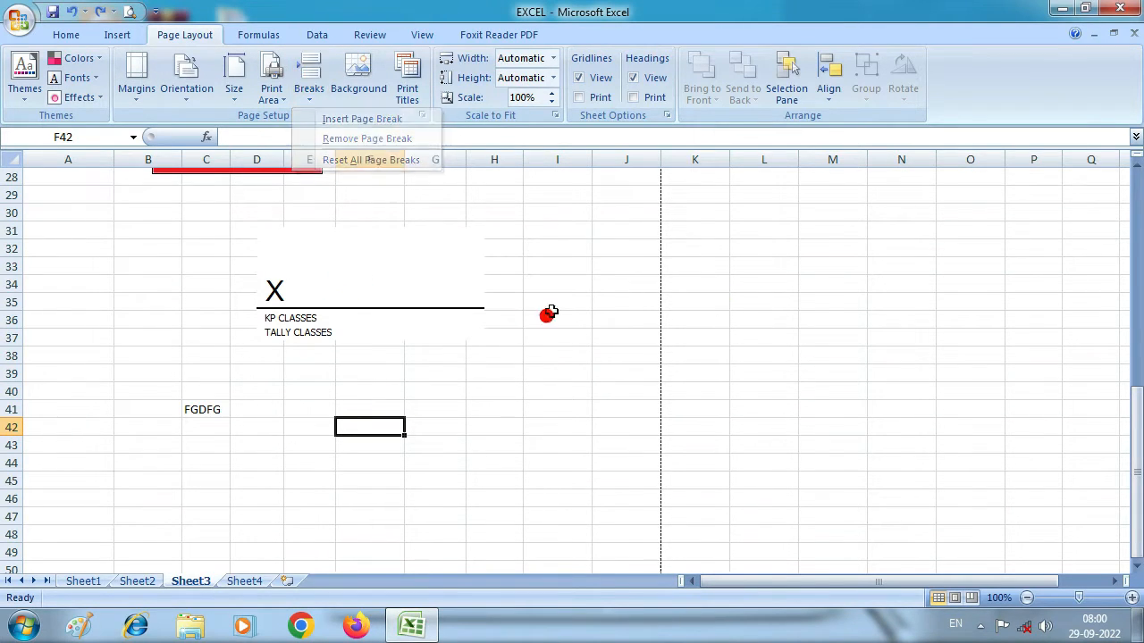
scroll(552, 311, "up", 6)
scroll(551, 311, "up", 3)
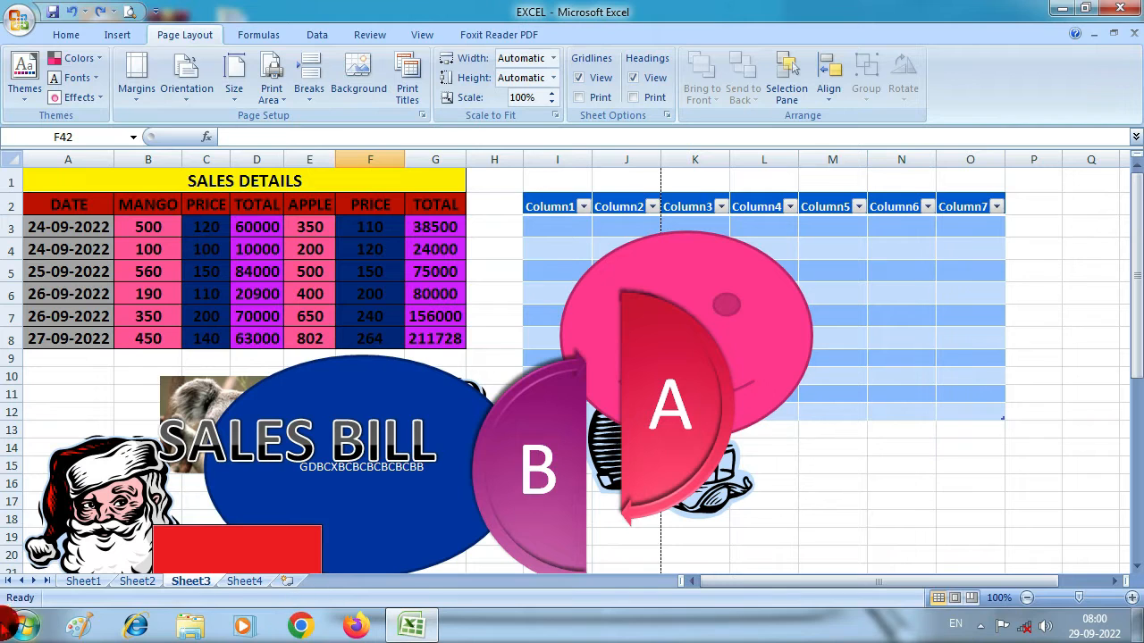
Switch to Sheet1 and examine its logo background around the heading banner
left_click(83, 582)
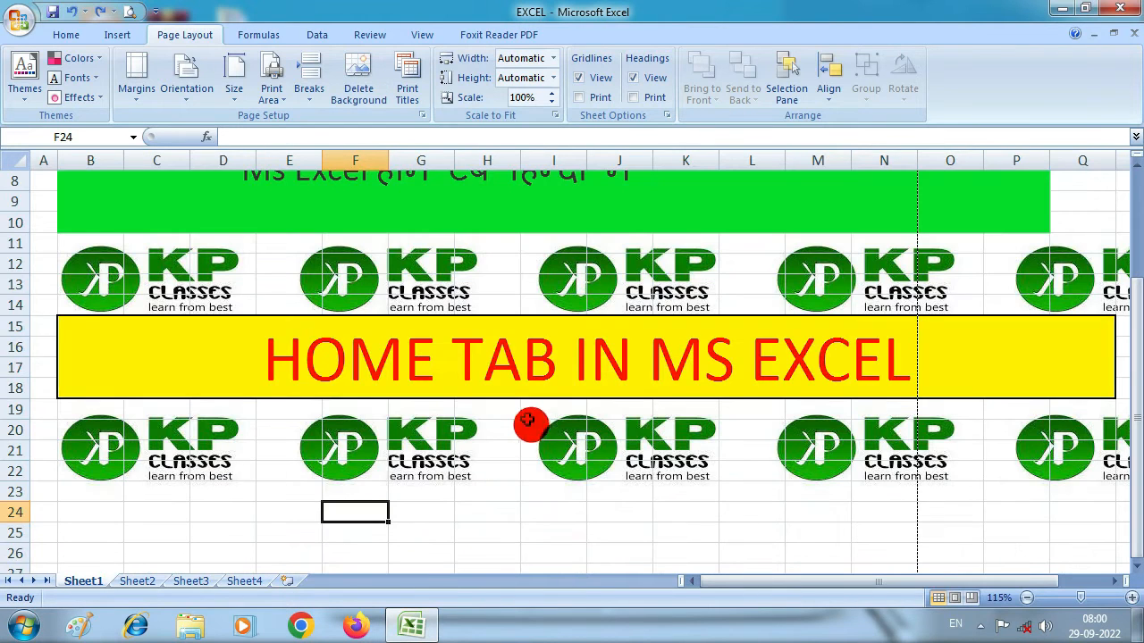
scroll(523, 407, "down", 2)
scroll(524, 404, "up", 1)
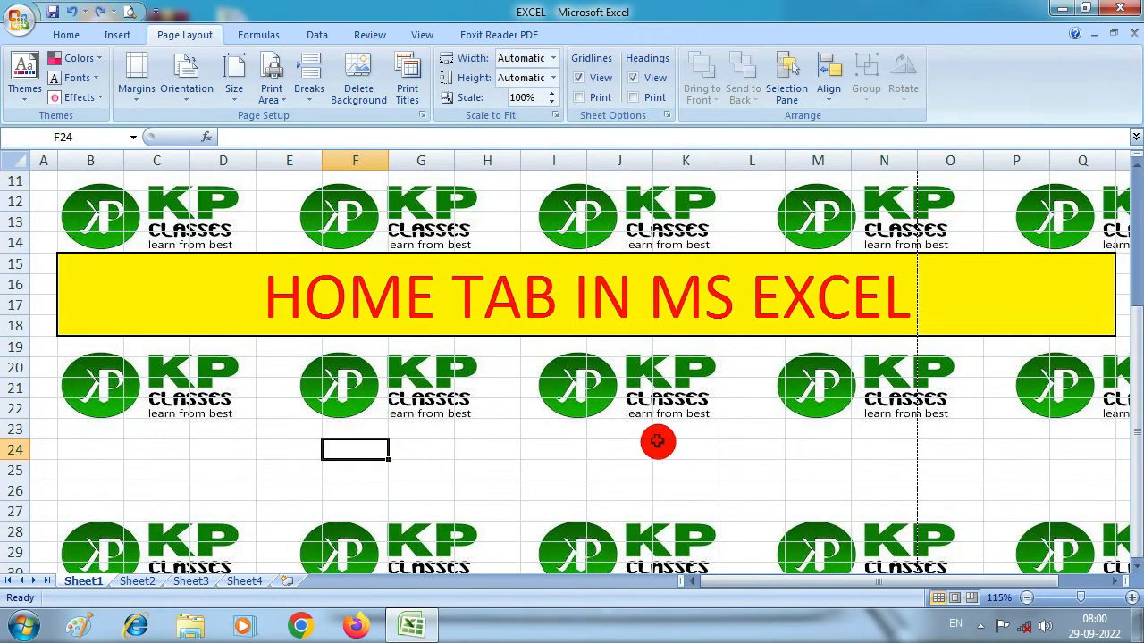
Delete the repeating logo background from Sheet1 and check the cleared sheet
scroll(670, 420, "down", 8)
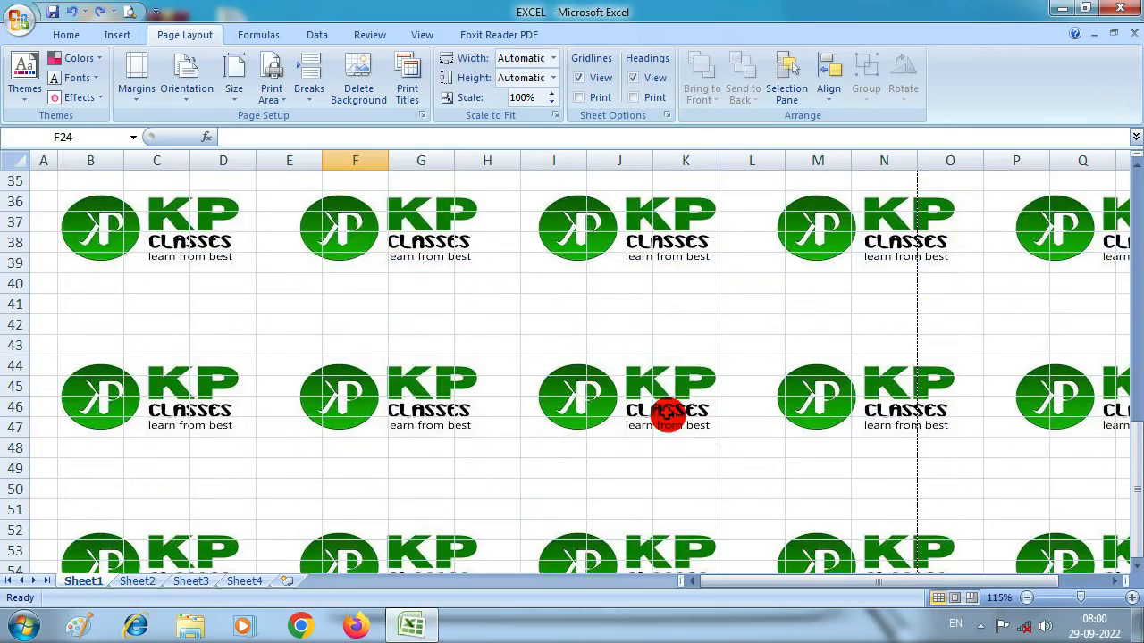
scroll(254, 314, "down", 5)
scroll(252, 323, "down", 20)
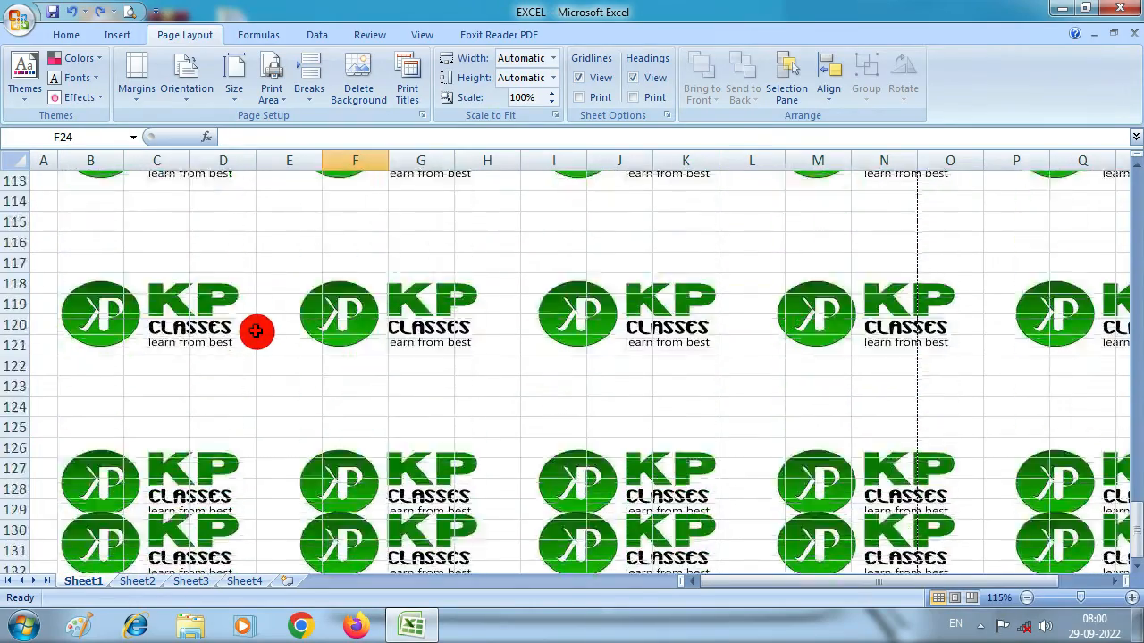
scroll(254, 327, "up", 14)
scroll(255, 331, "up", 20)
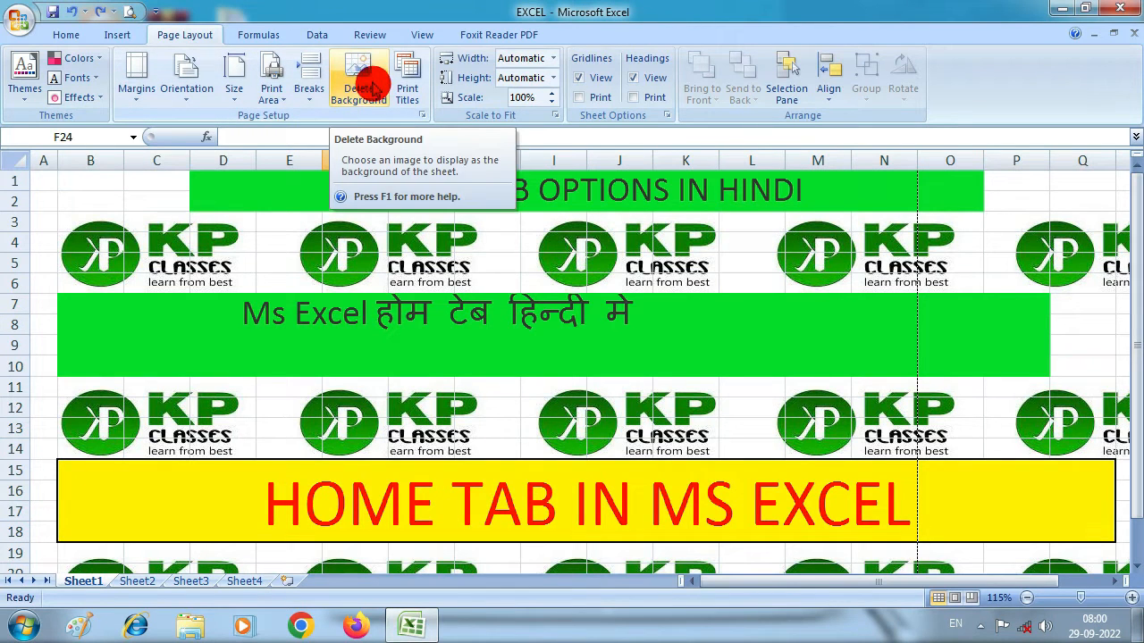
left_click(358, 76)
scroll(373, 376, "down", 9)
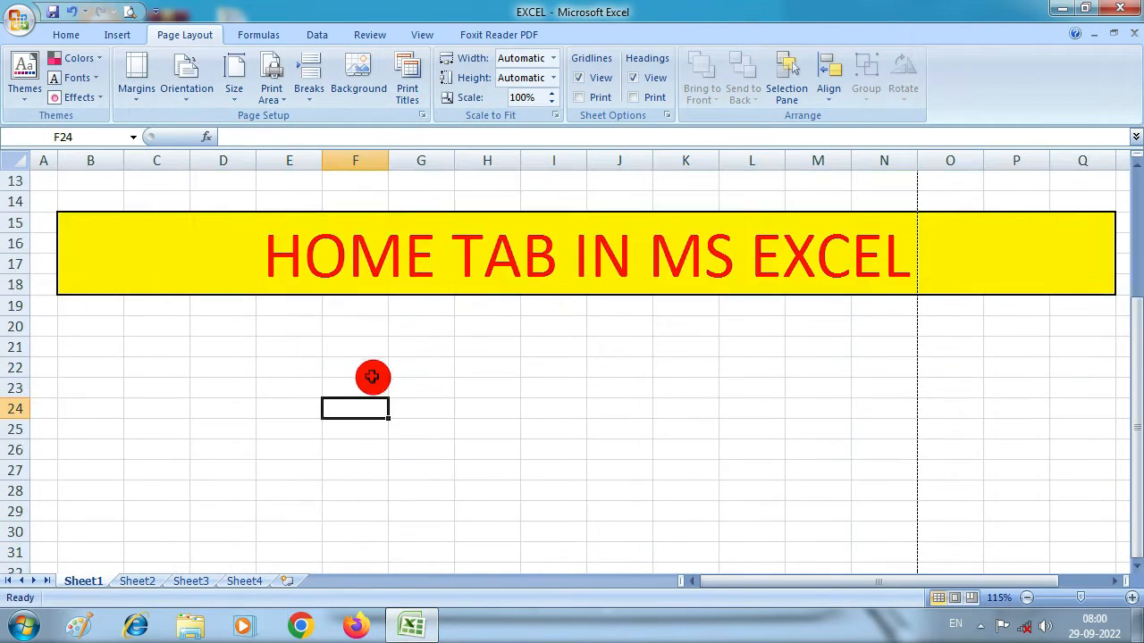
scroll(419, 283, "up", 9)
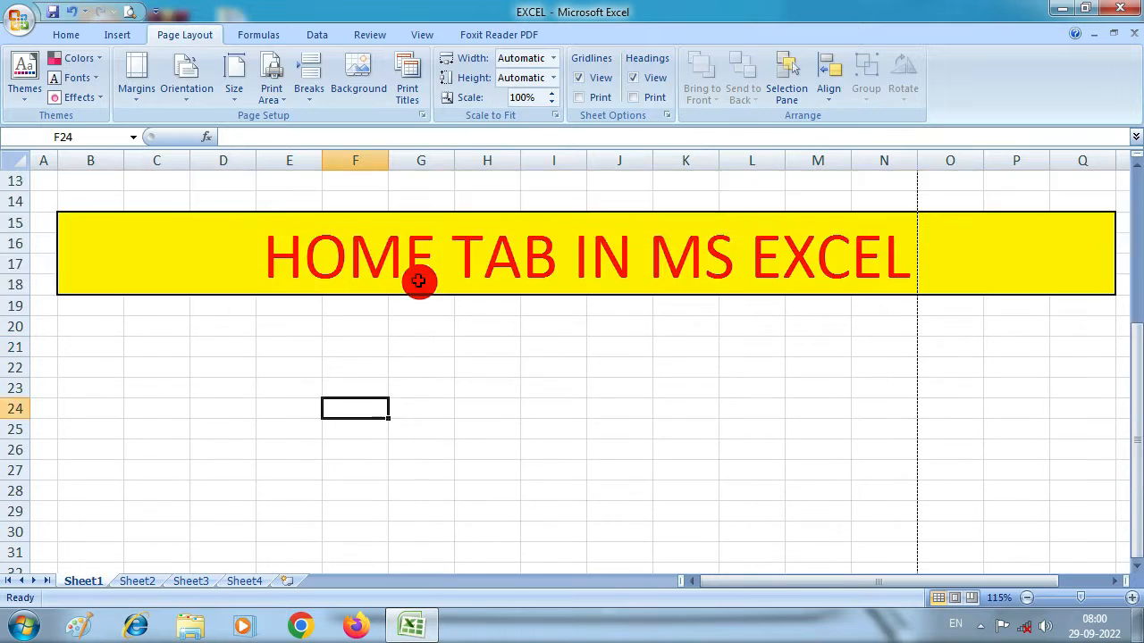
Set the kp logo picture from the PHOTOS FOR USE folder in the desktop's KP CLASSES folder as the sheet background
left_click(359, 76)
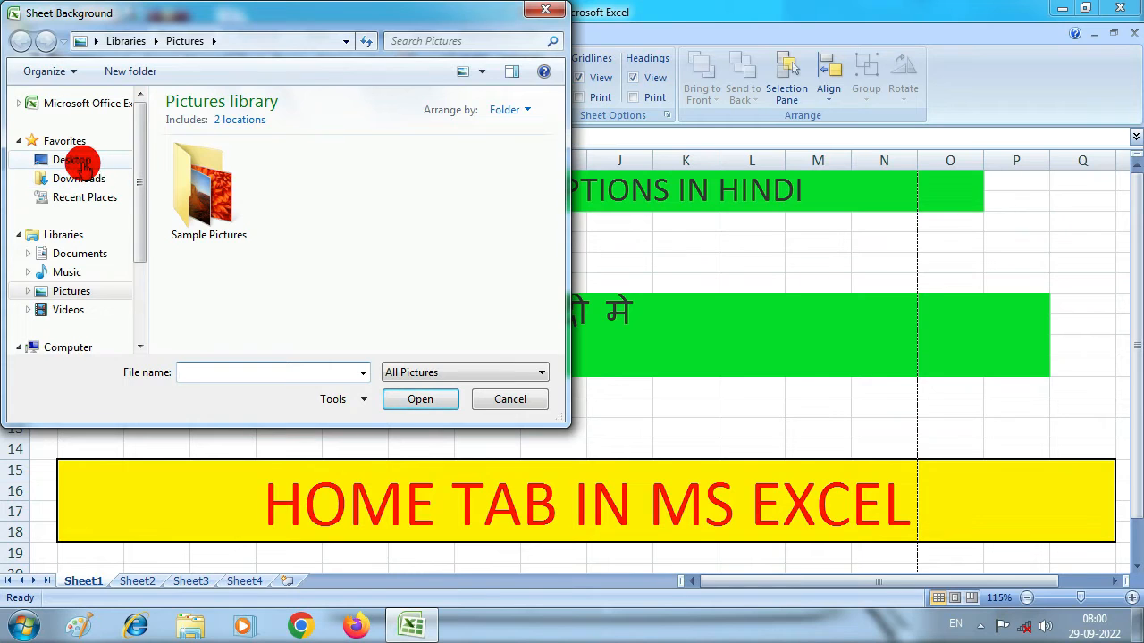
left_click(79, 164)
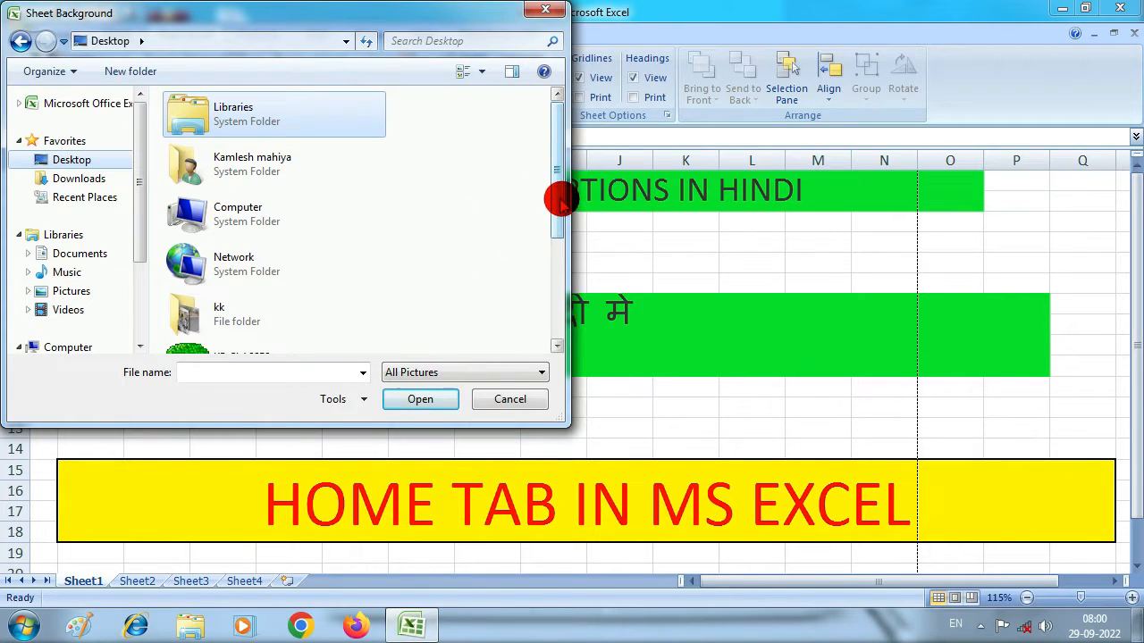
scroll(556, 198, "down", 4)
double_click(274, 187)
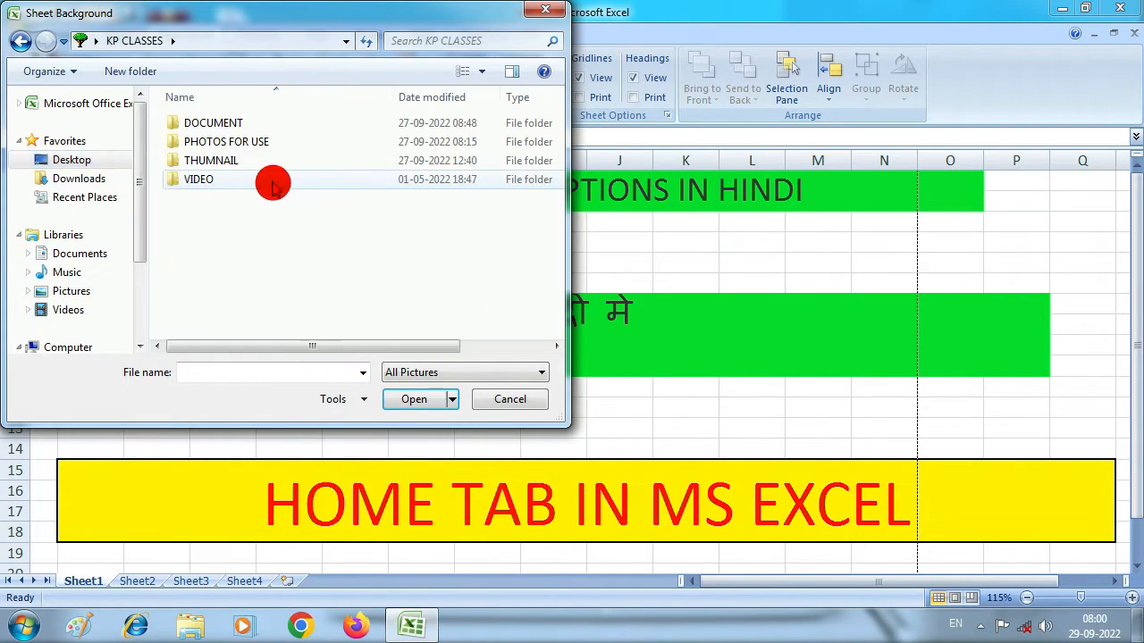
double_click(204, 142)
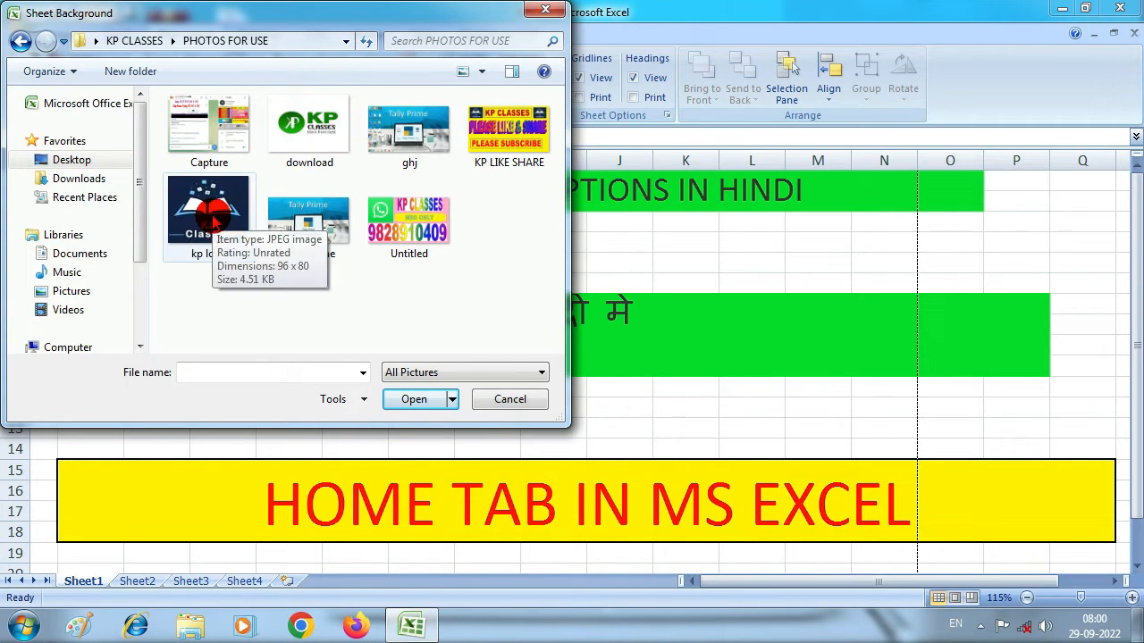
double_click(211, 216)
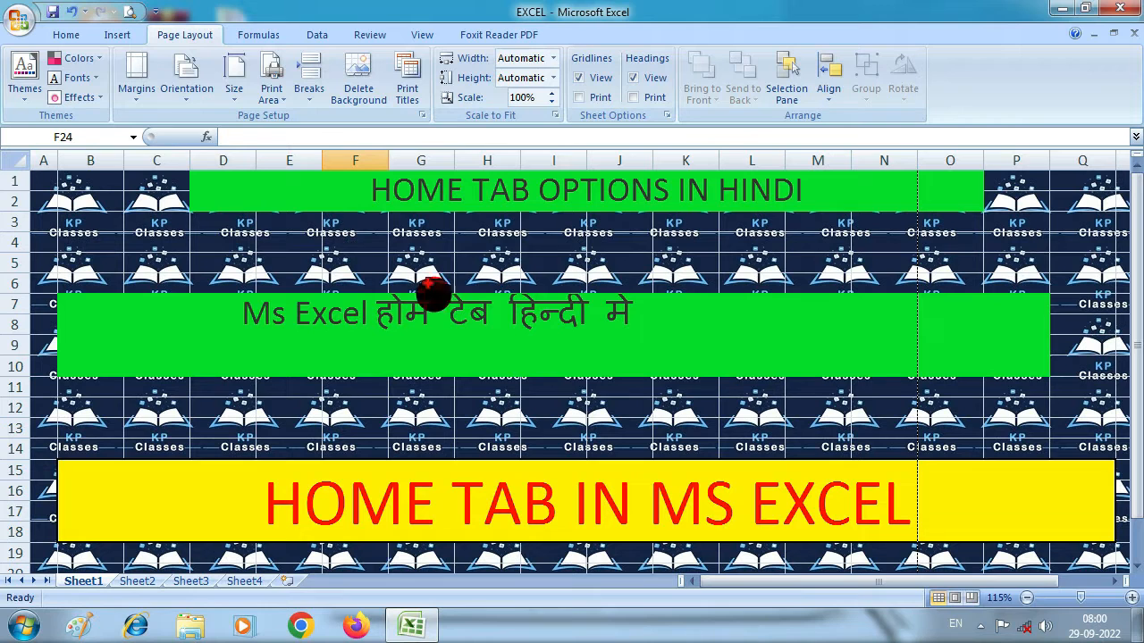
Replace the sheet background with the Untitled picture from the PHOTOS FOR USE folder
left_click(350, 90)
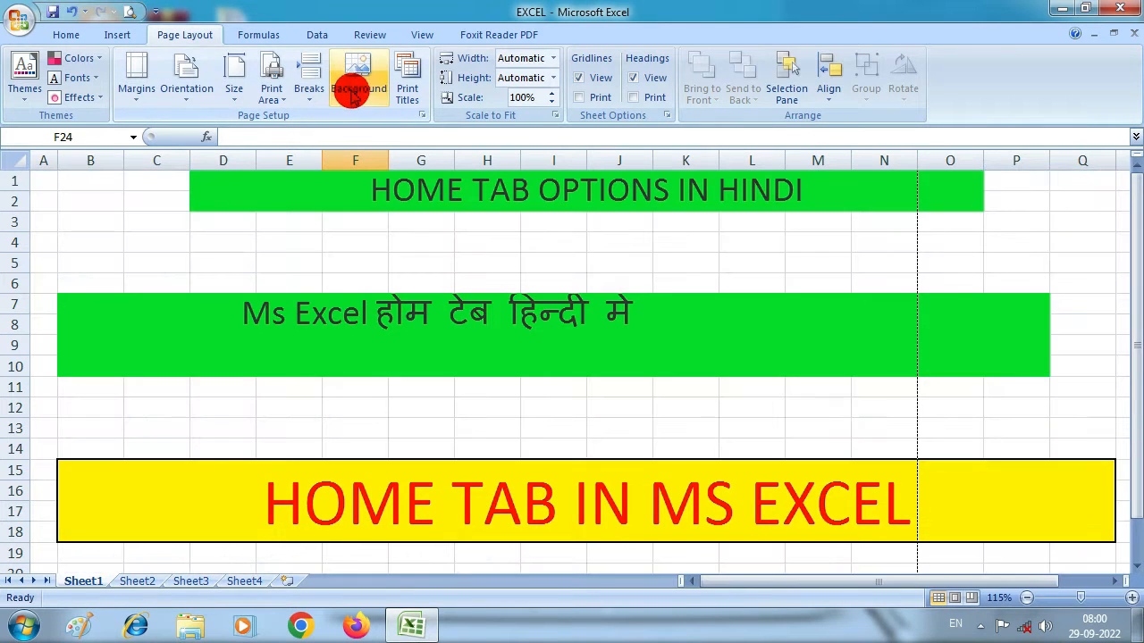
left_click(356, 88)
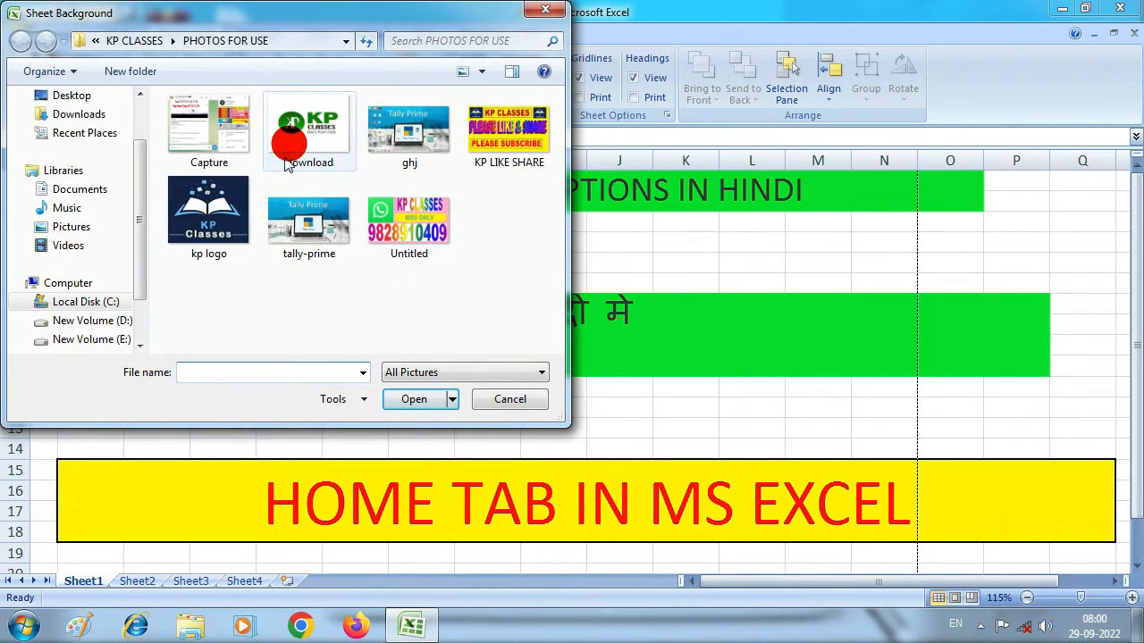
double_click(388, 226)
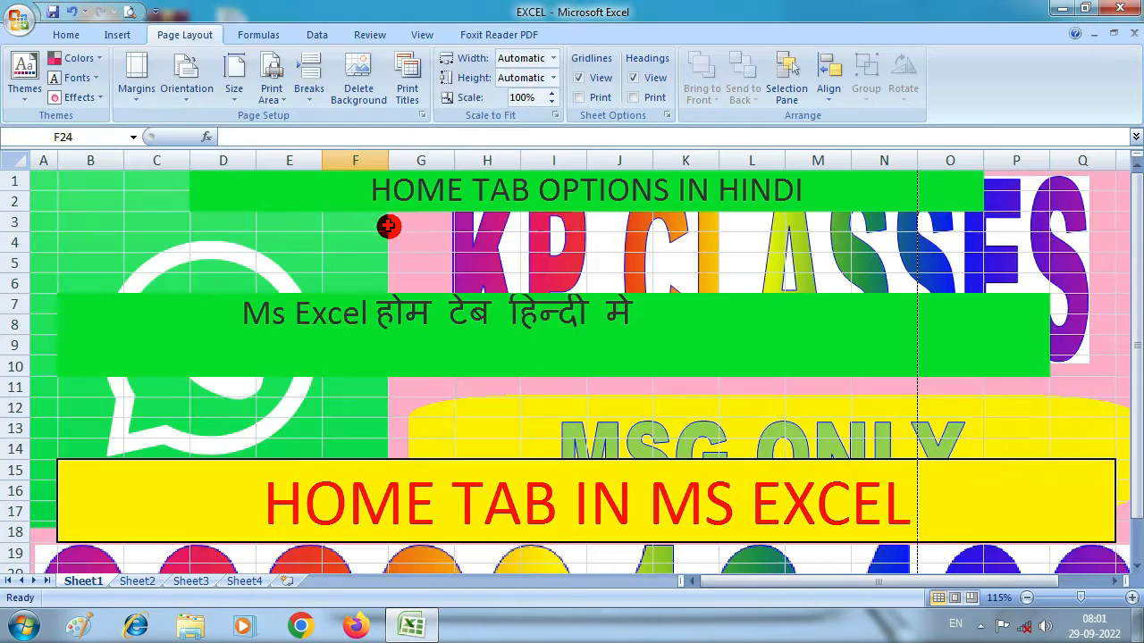
Replace the sheet background with the KP LIKE SHARE picture and inspect it down the sheet
left_click(362, 93)
left_click(361, 93)
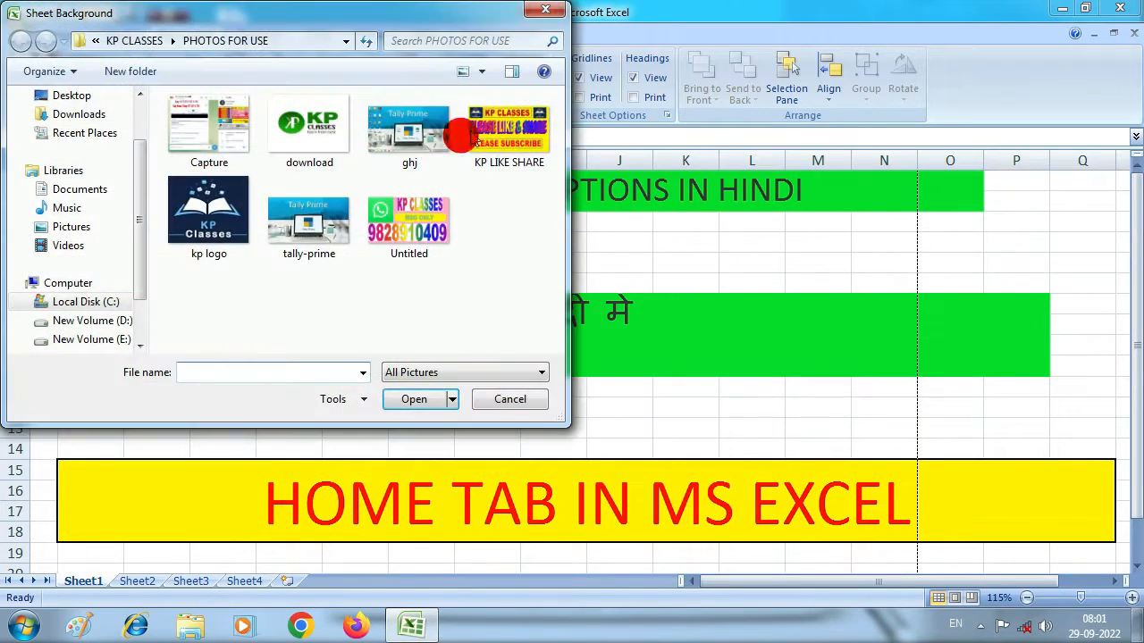
left_click(502, 134)
double_click(502, 134)
scroll(573, 379, "down", 19)
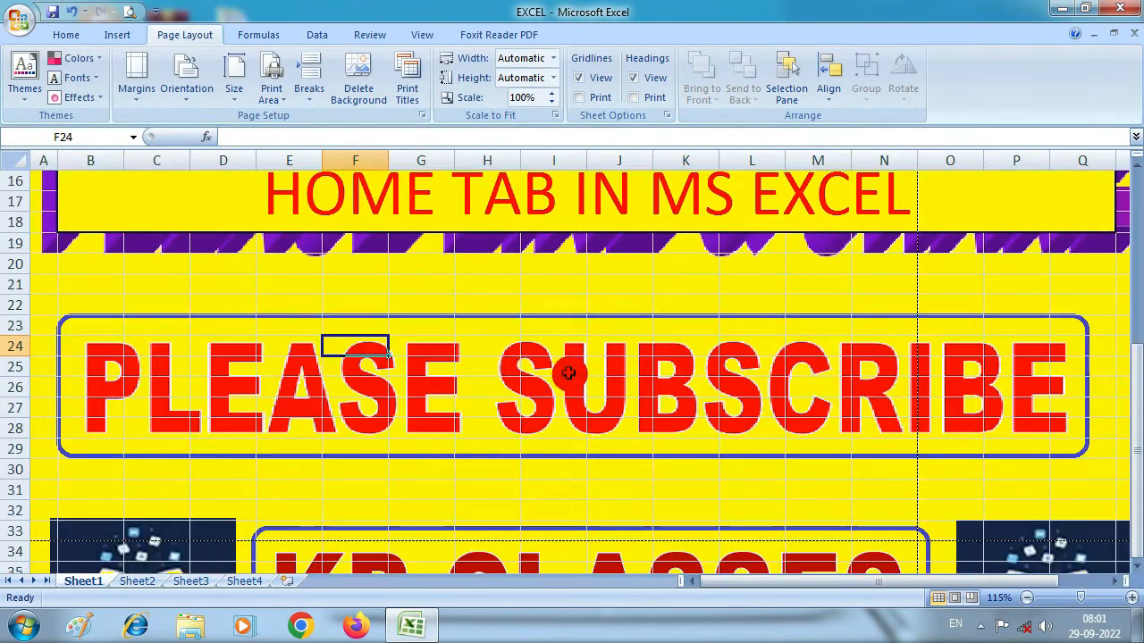
scroll(571, 364, "up", 19)
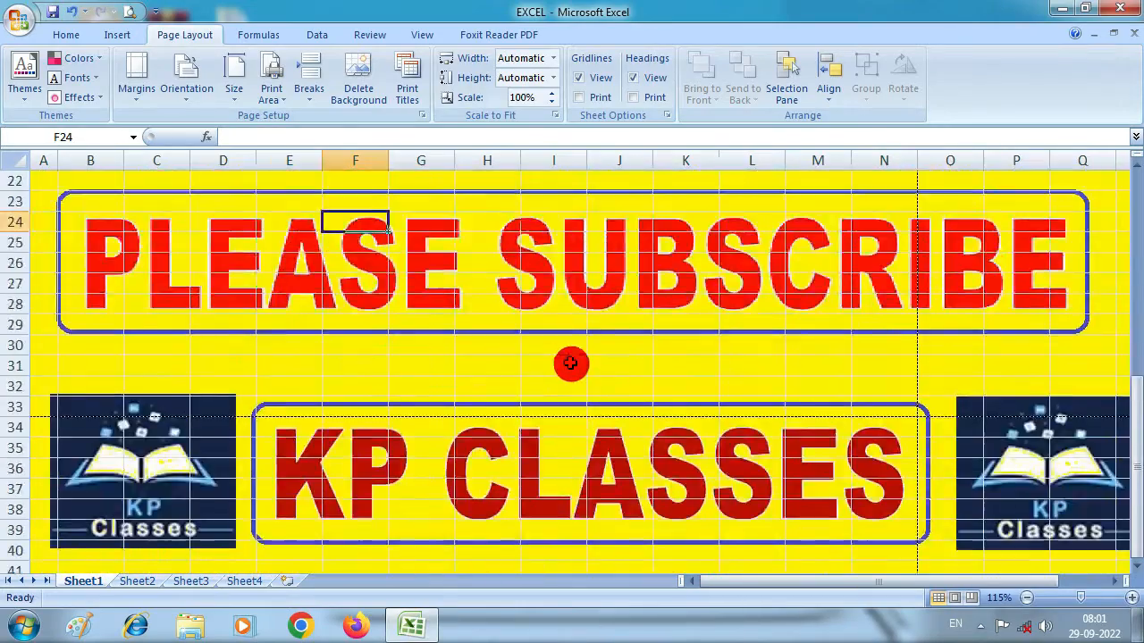
Replace the sheet background with the download logo picture from the PHOTOS FOR USE folder
left_click(347, 93)
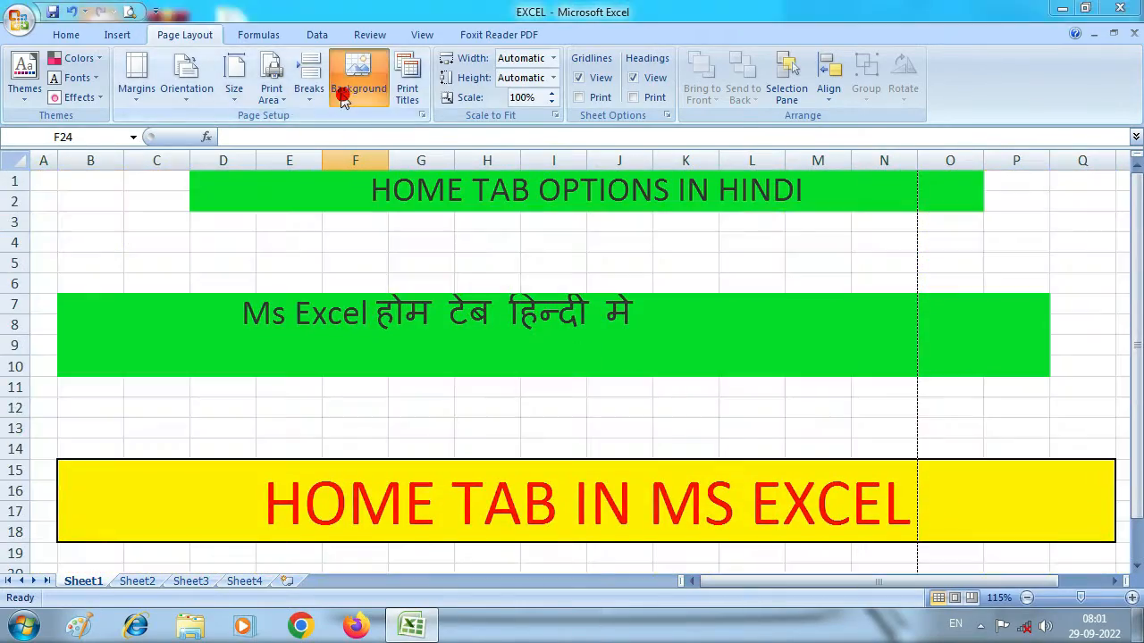
left_click(351, 90)
double_click(337, 134)
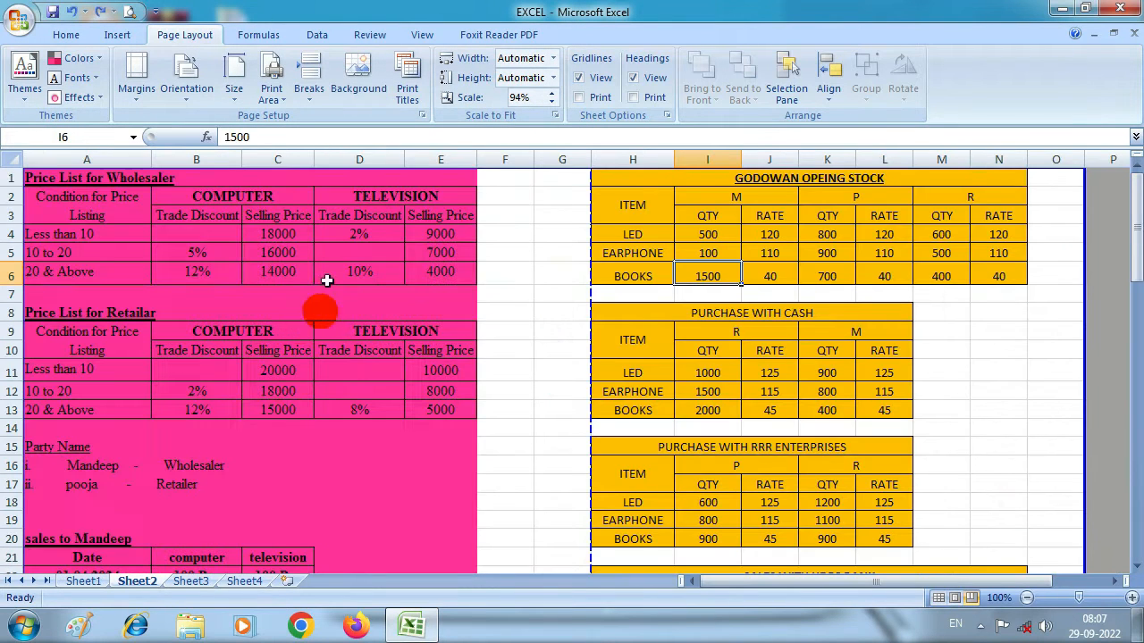
Switch to Sheet4 and examine the date, name and mobile number list and where its page break falls
left_click(411, 85)
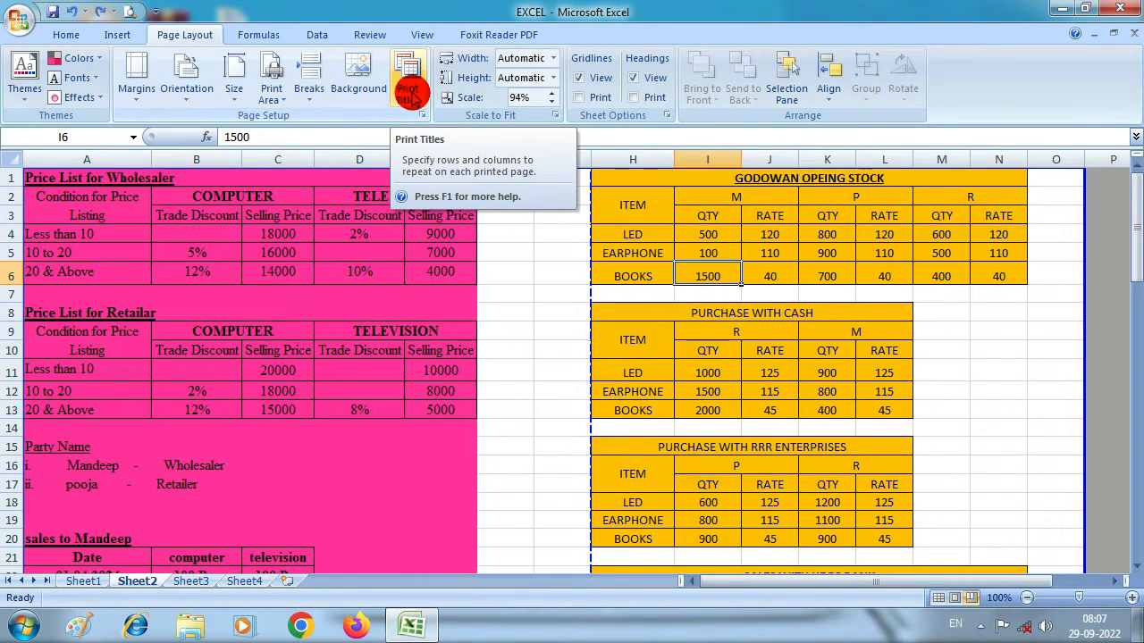
left_click(240, 582)
left_click(131, 267)
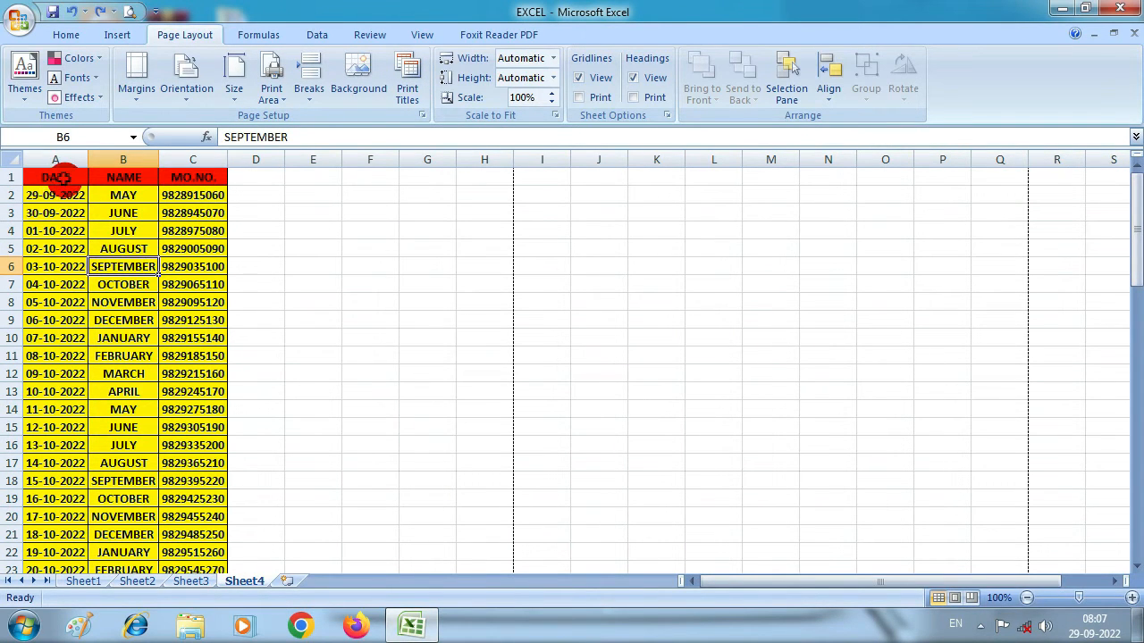
scroll(147, 340, "down", 20)
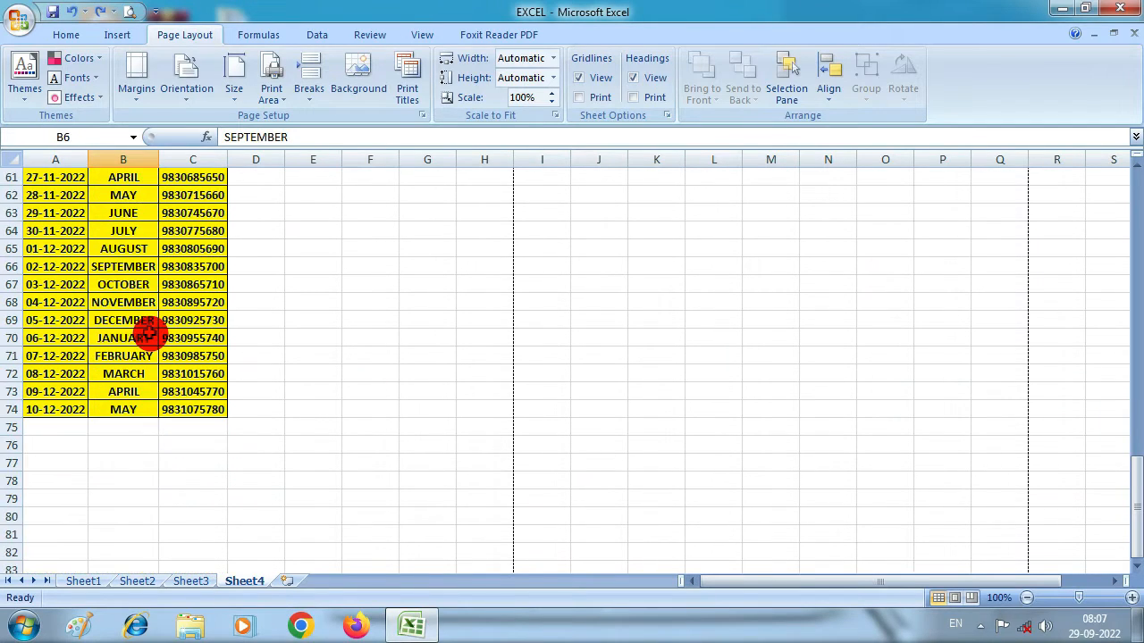
scroll(148, 332, "up", 20)
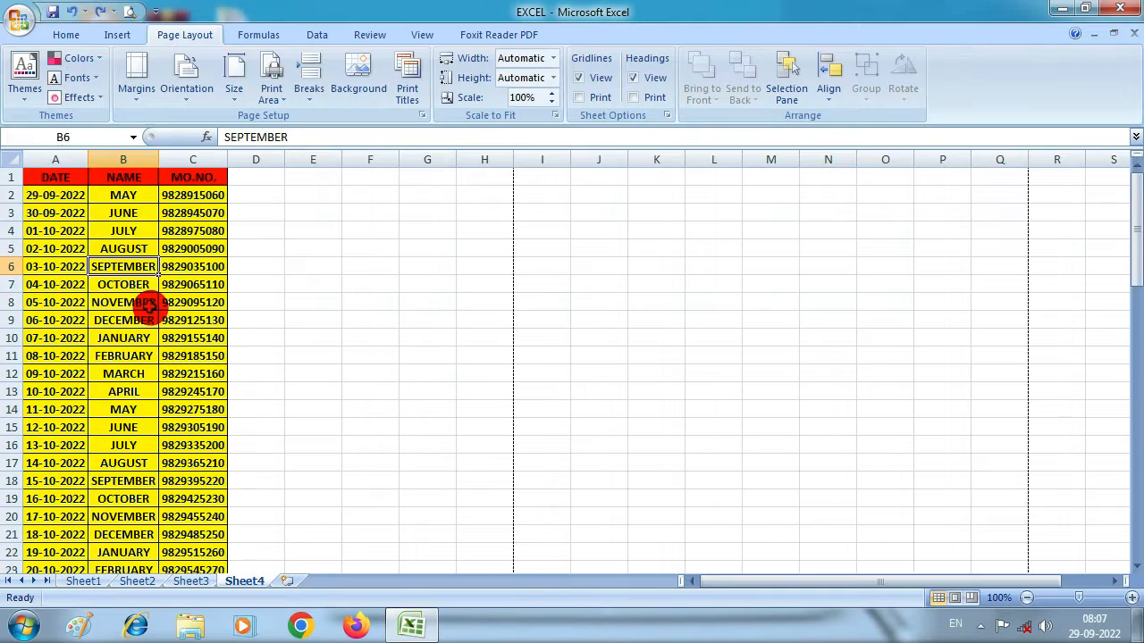
scroll(145, 282, "down", 15)
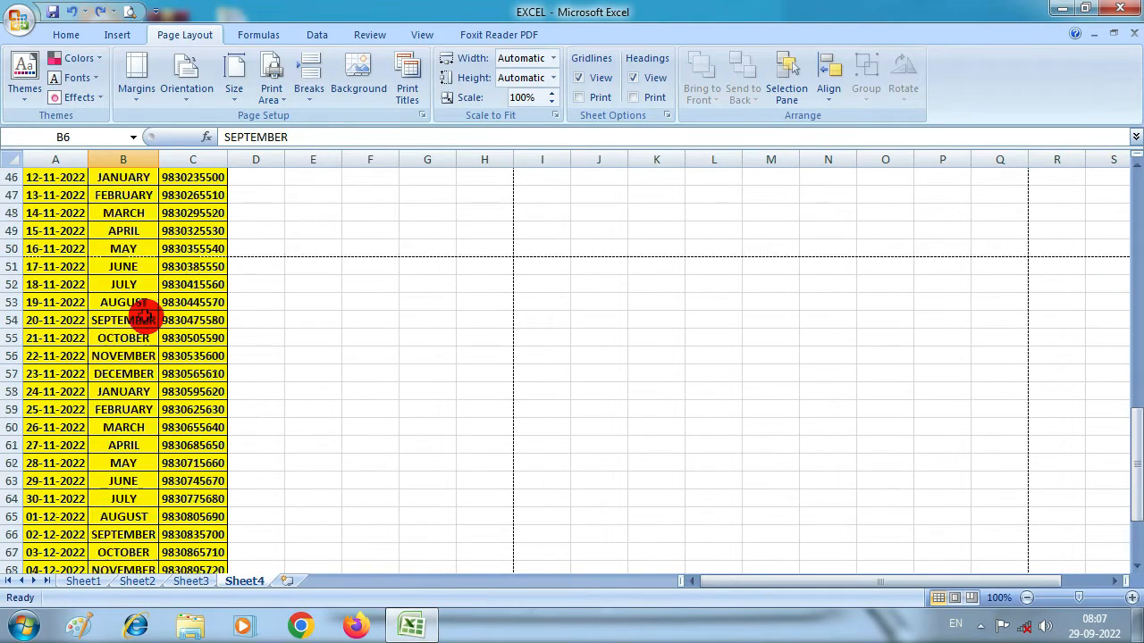
scroll(121, 529, "down", 1)
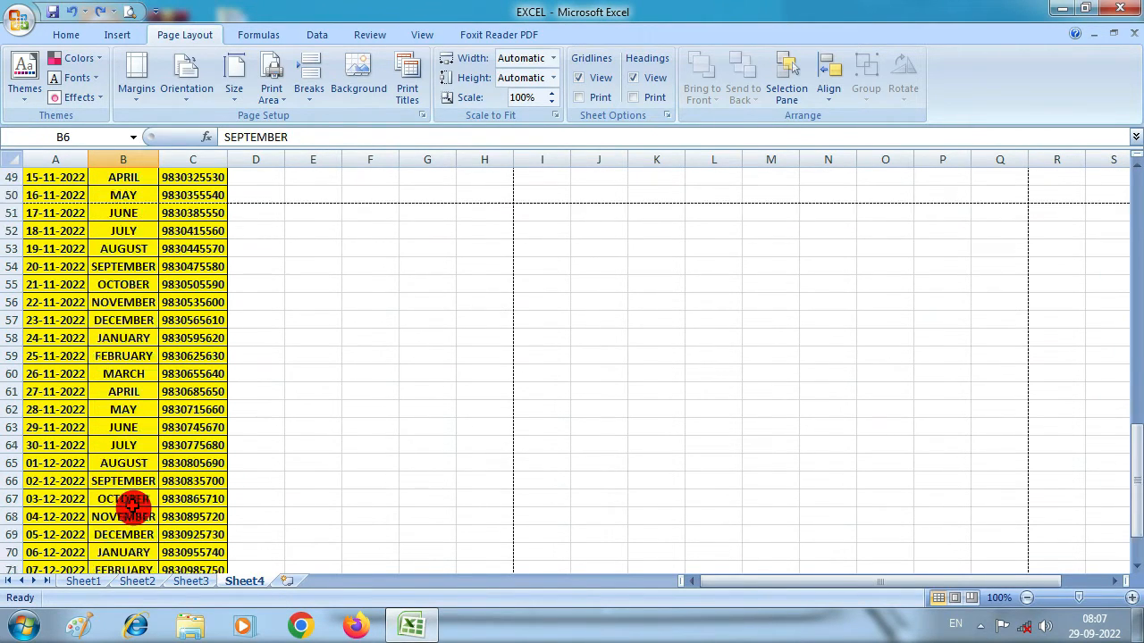
scroll(133, 506, "up", 5)
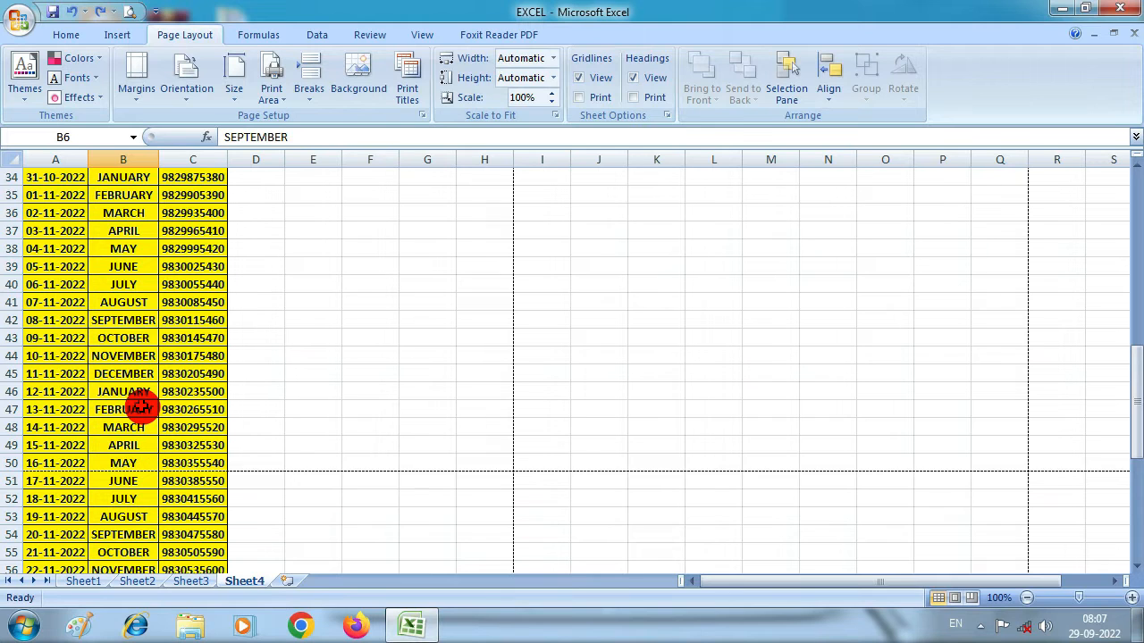
scroll(141, 407, "up", 11)
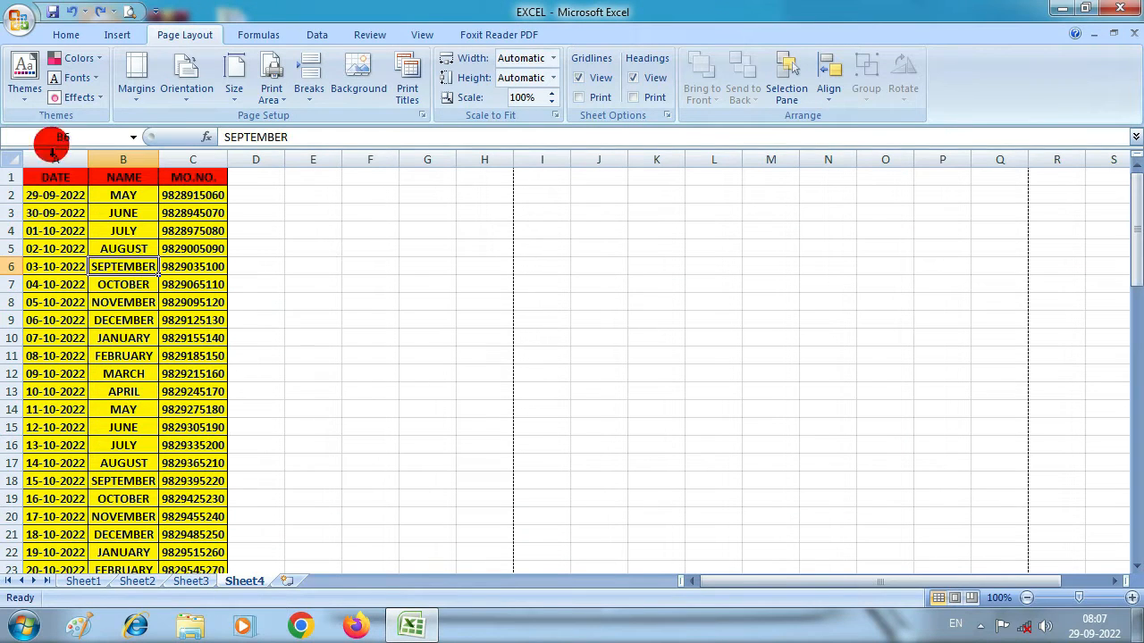
Select the header cells A1:C1 and check in print preview whether the headings appear on both pages of the list
left_click_drag(54, 175, 192, 179)
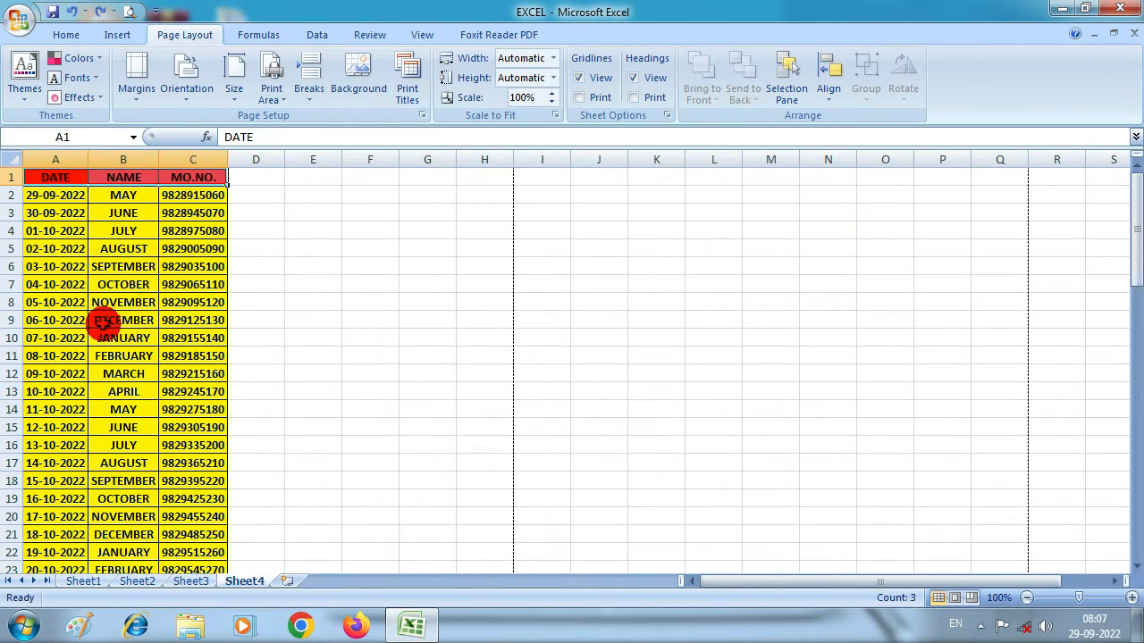
scroll(103, 326, "down", 15)
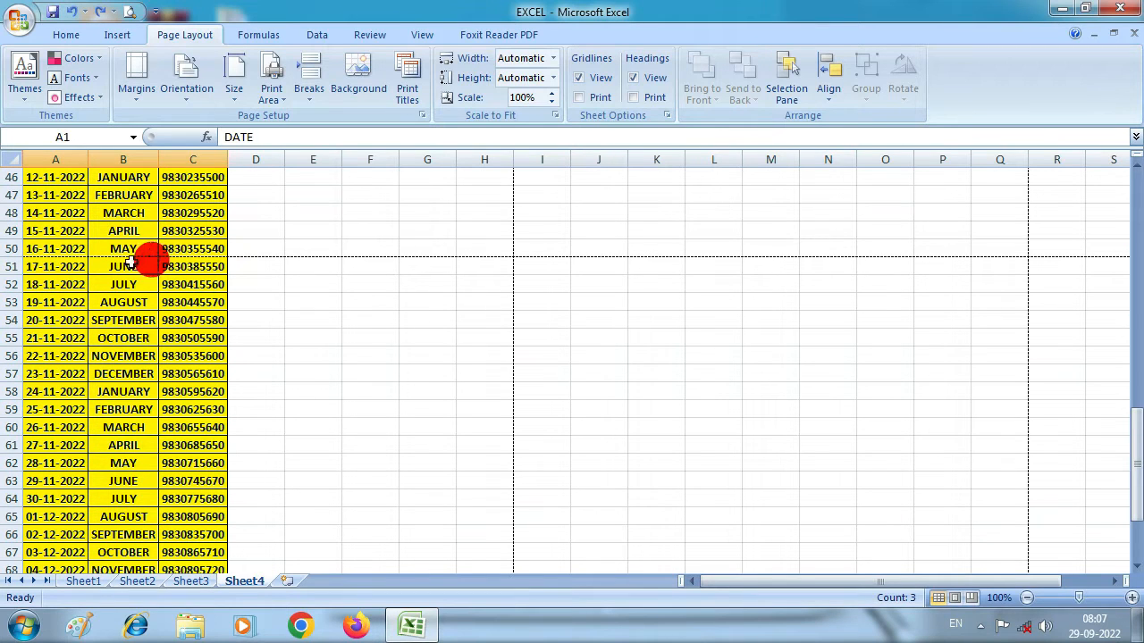
left_click(126, 11)
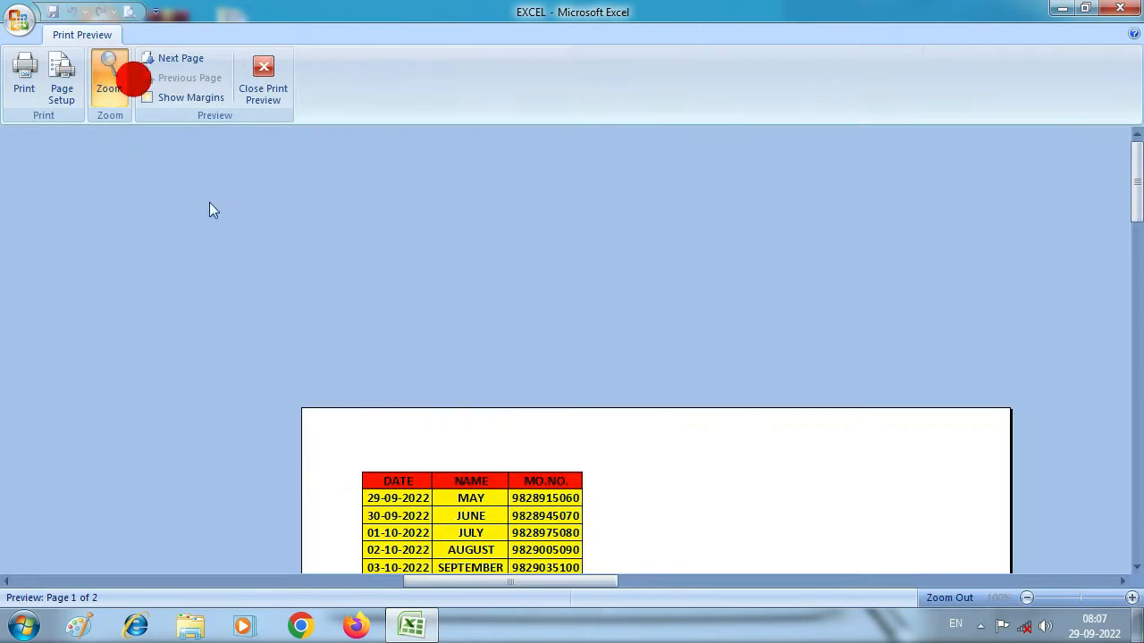
left_click(475, 424)
scroll(447, 437, "down", 3)
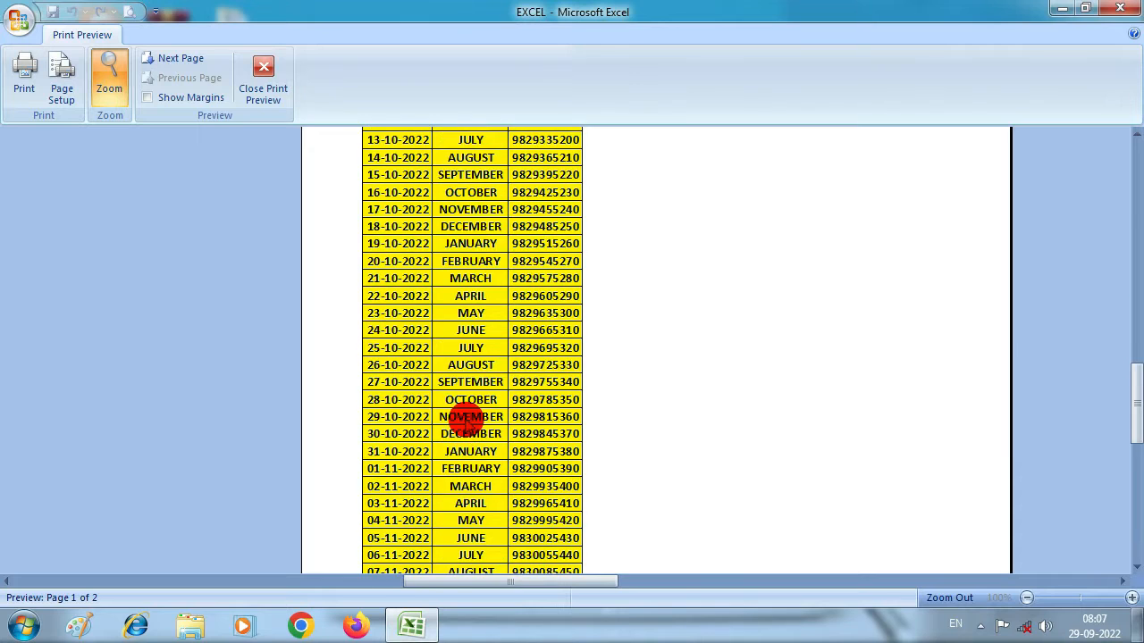
scroll(456, 424, "up", 7)
left_click(181, 59)
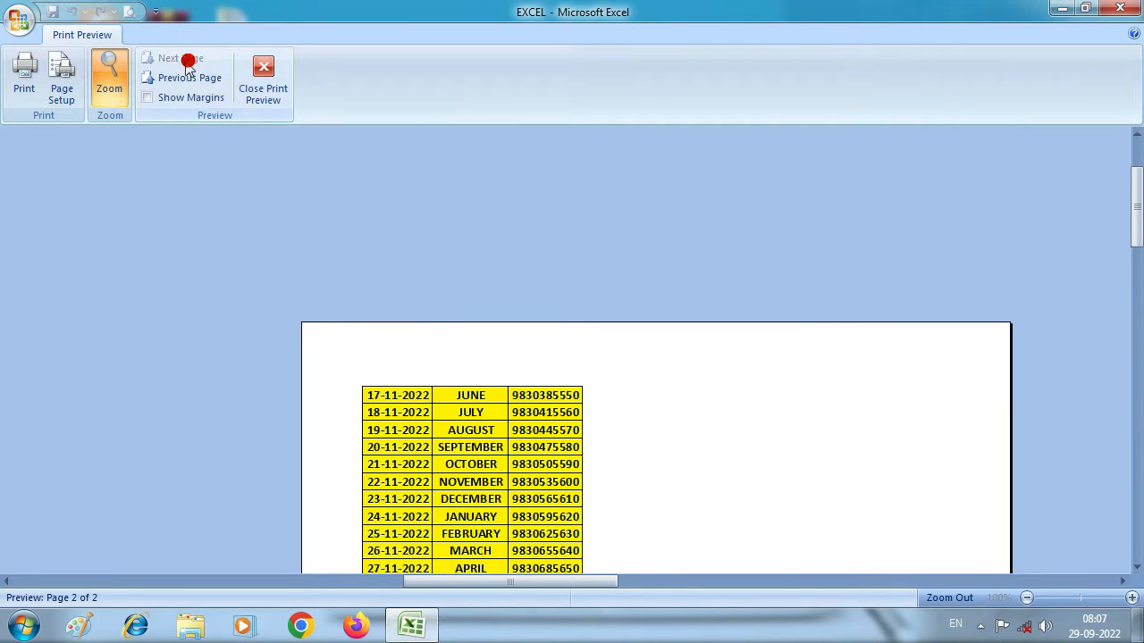
scroll(563, 419, "down", 2)
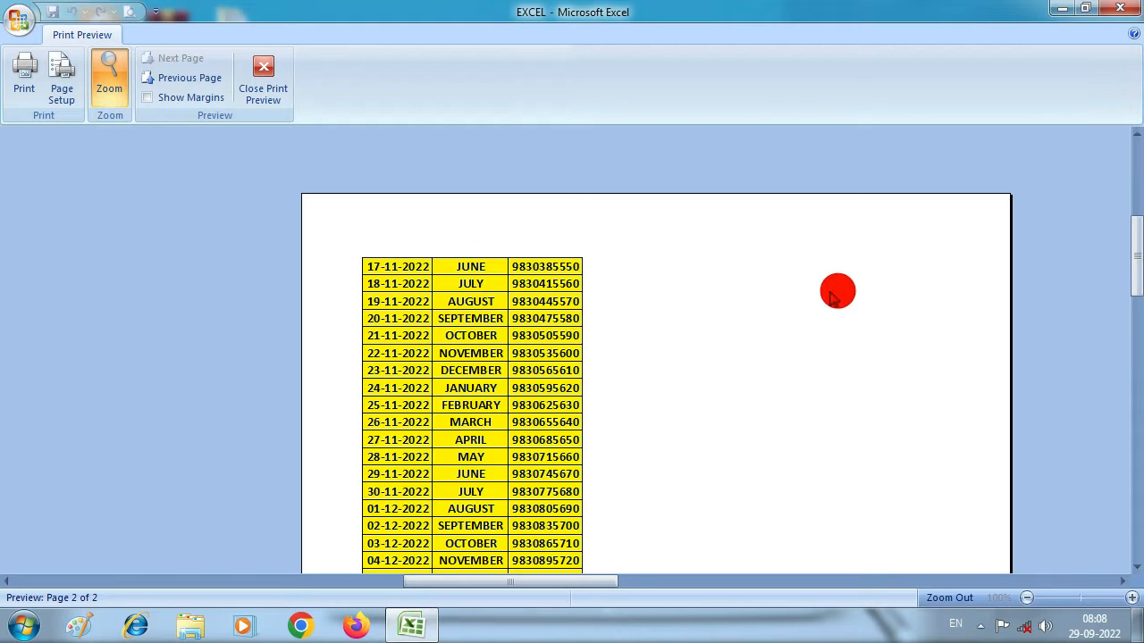
left_click(266, 108)
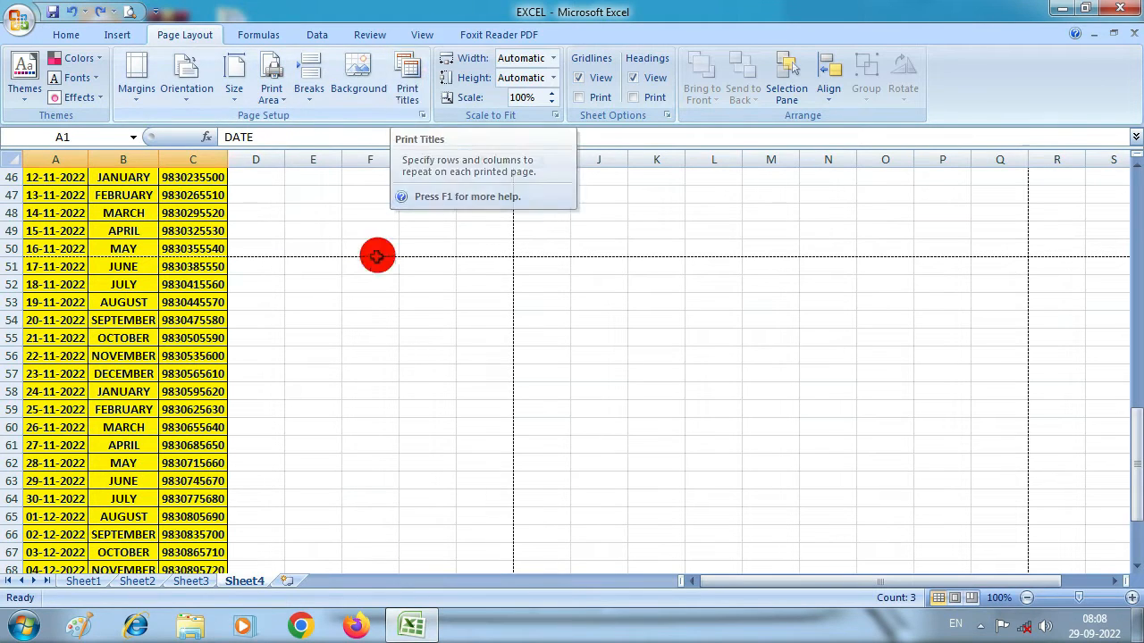
scroll(227, 258, "up", 15)
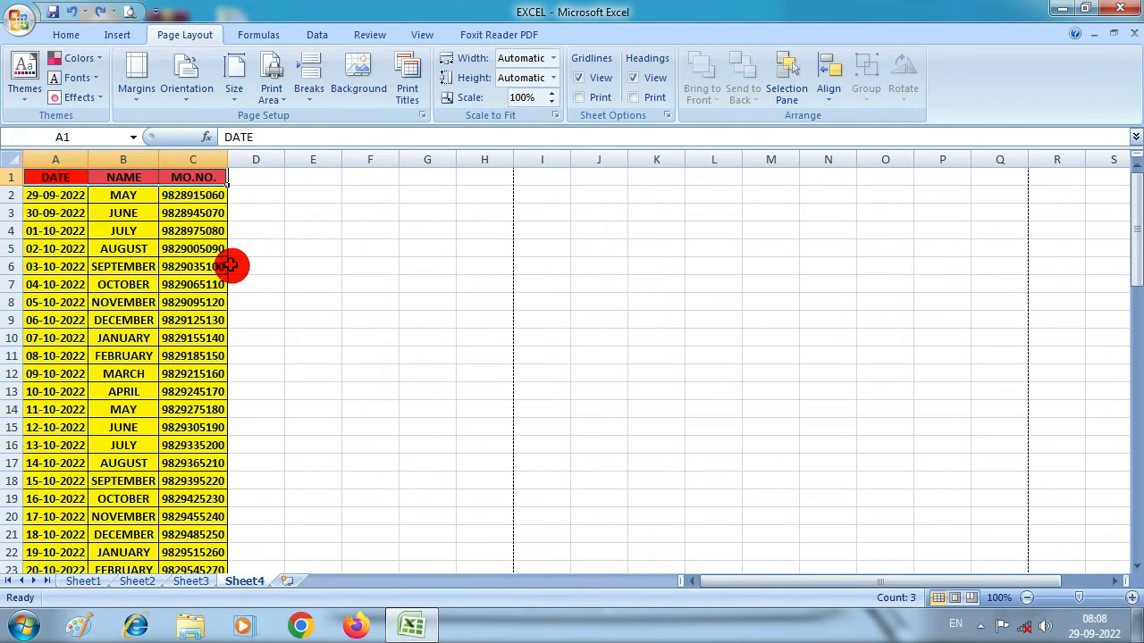
left_click(407, 97)
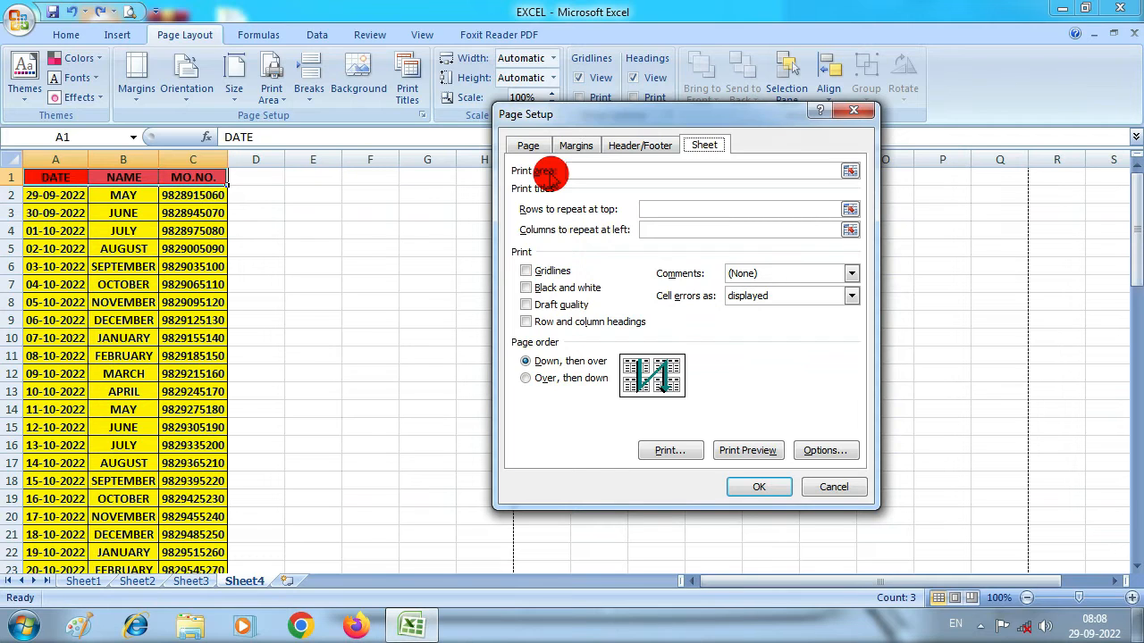
left_click(853, 110)
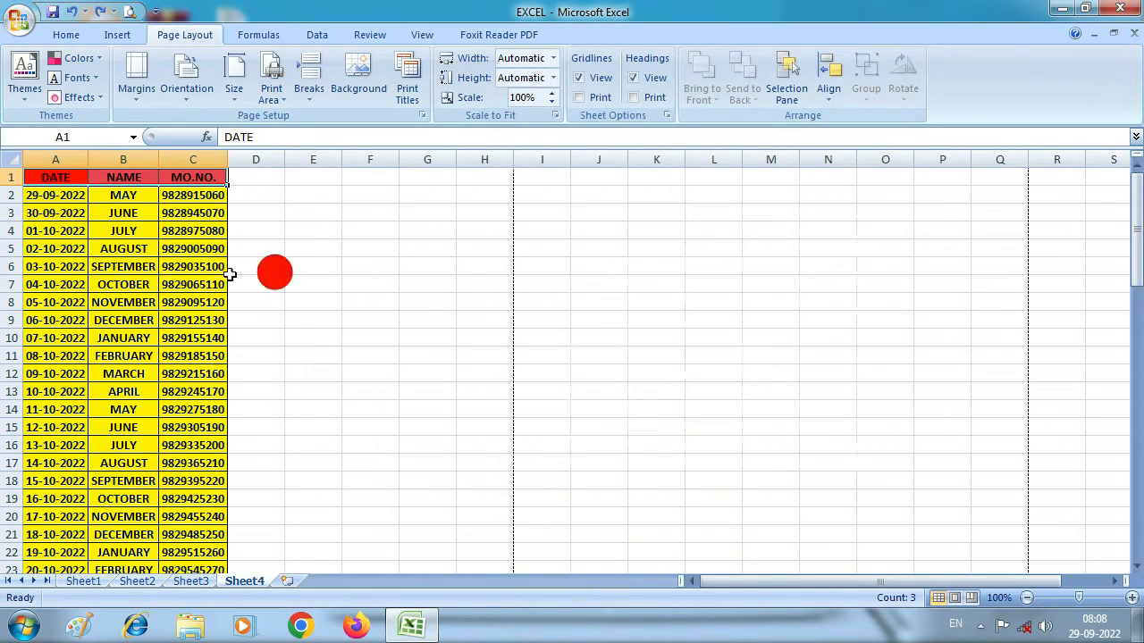
Set the Sheet4 print area to $A$1:$H$75 in the page setup, covering the whole date, name and mobile number list
left_click(293, 246)
left_click_drag(55, 179, 472, 314)
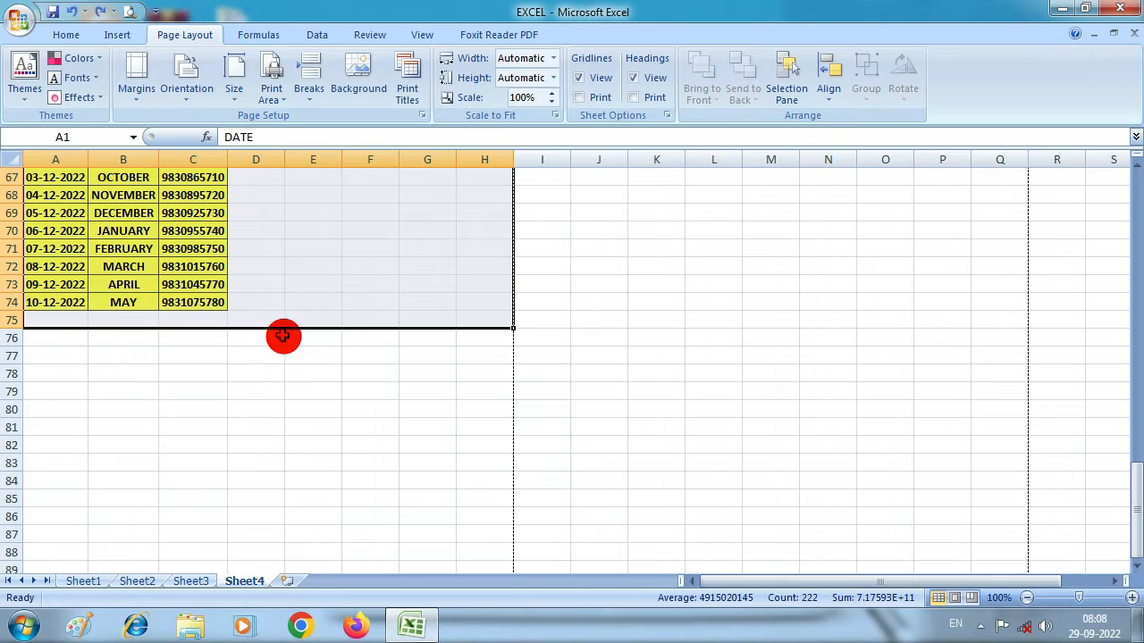
left_click(399, 102)
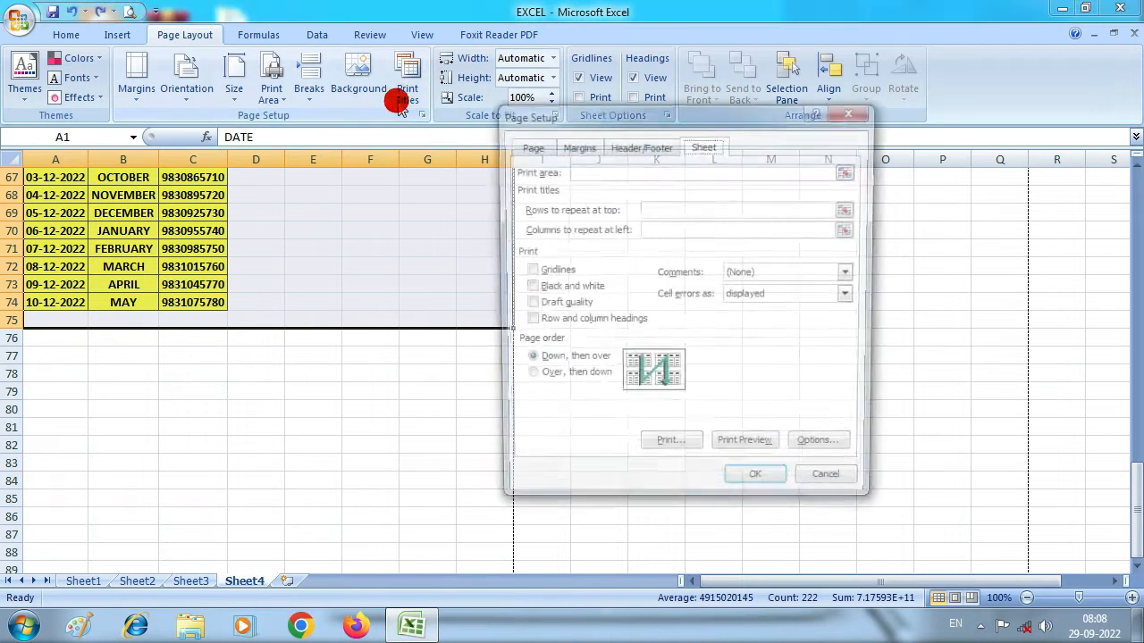
left_click(844, 173)
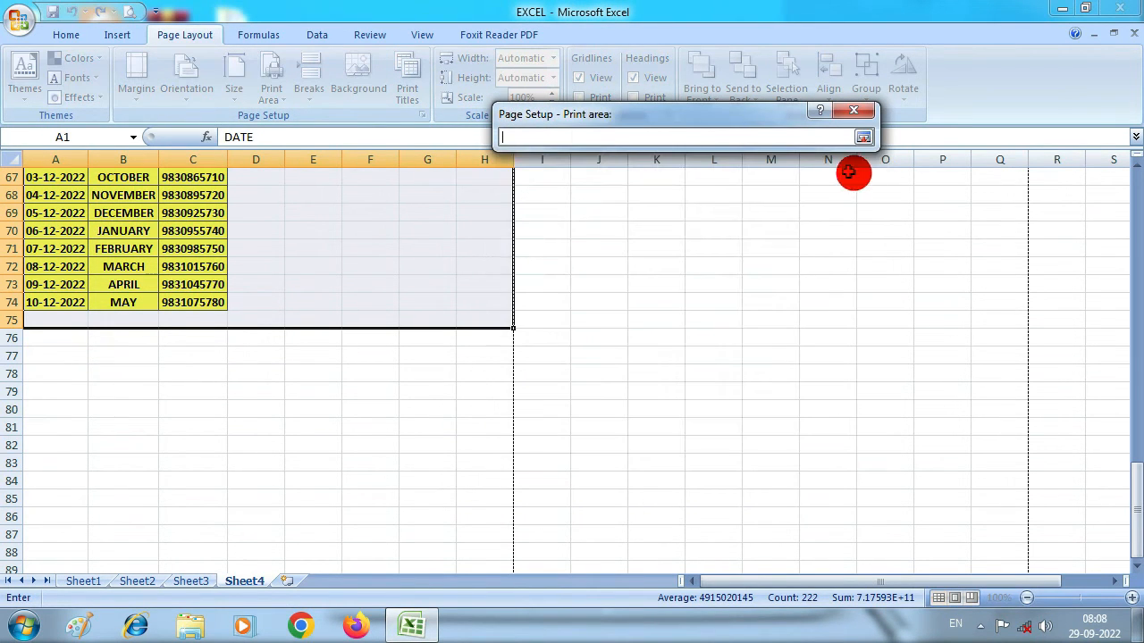
left_click(863, 137)
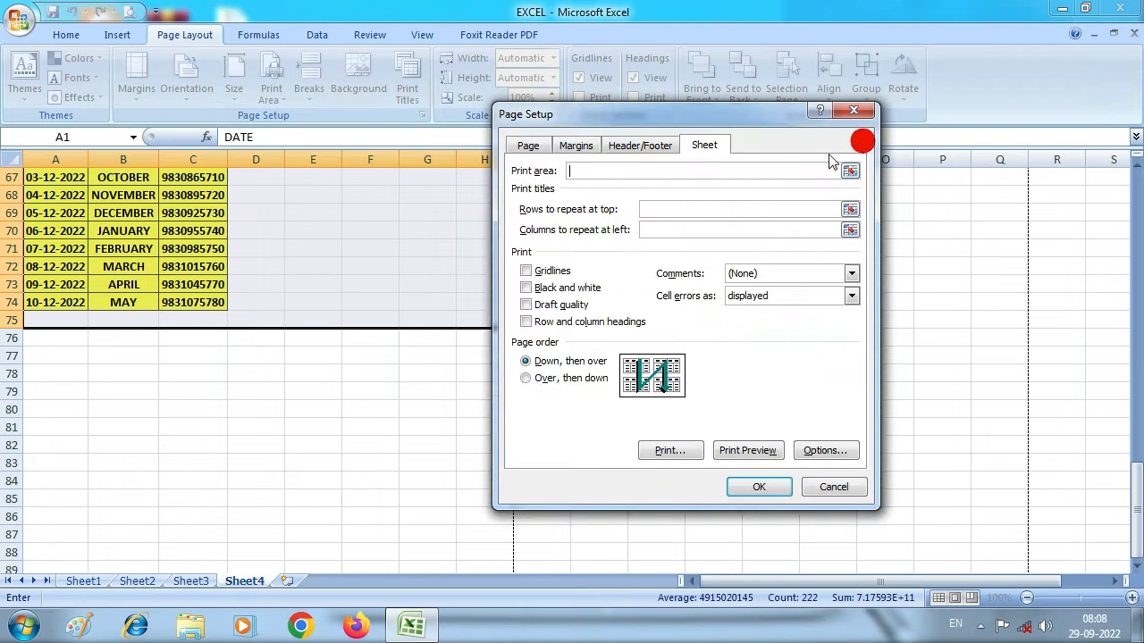
left_click(850, 171)
scroll(338, 363, "up", 2)
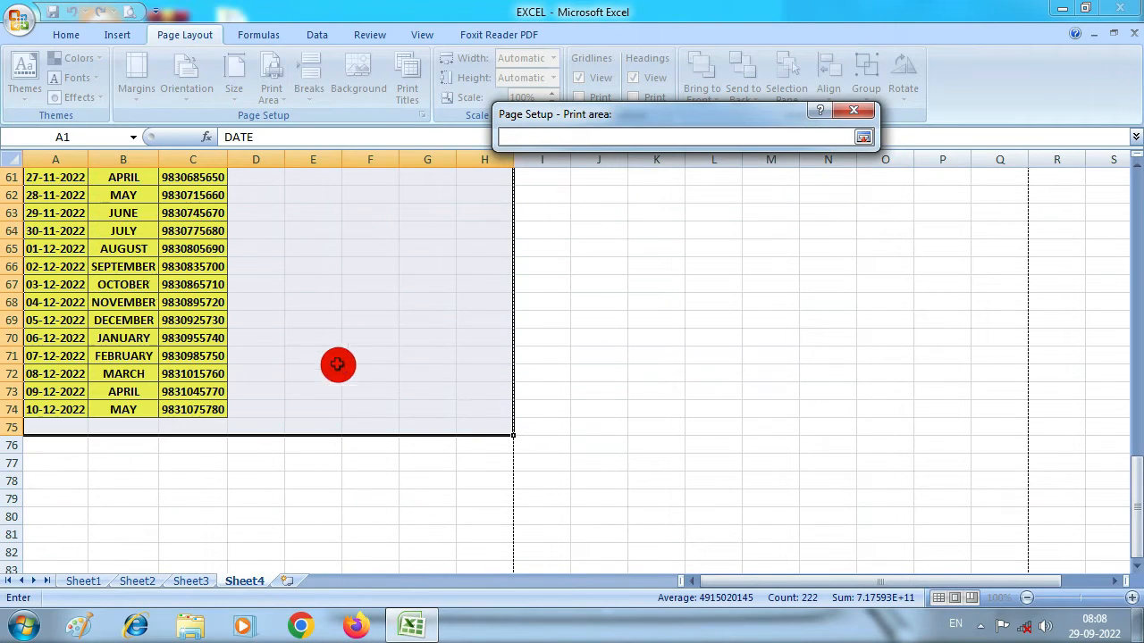
left_click_drag(505, 433, 39, 134)
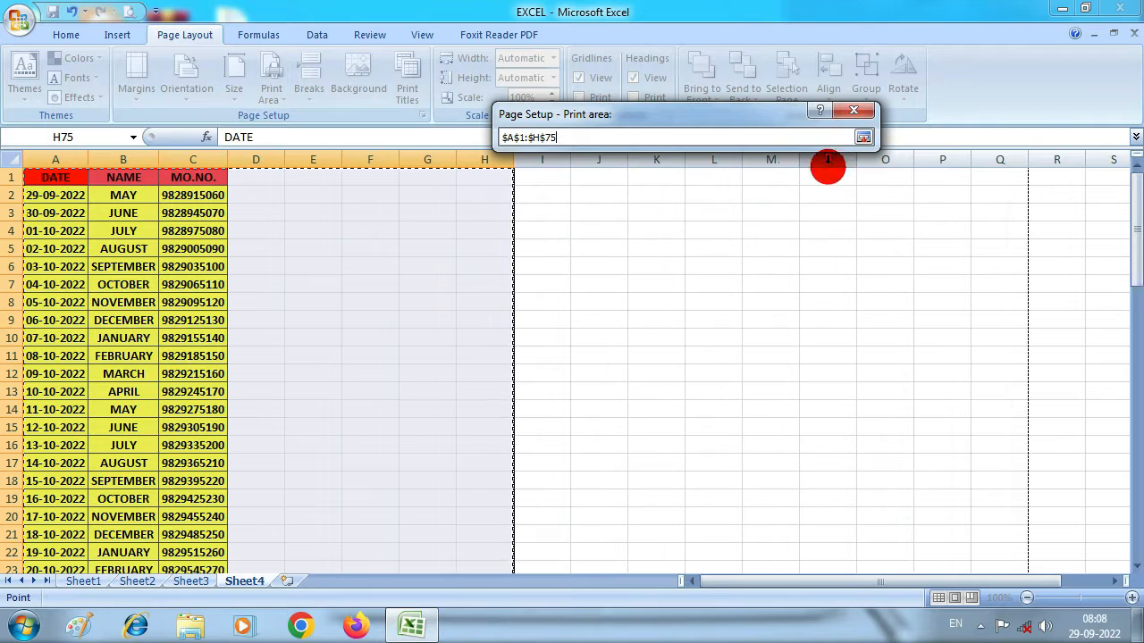
left_click(864, 138)
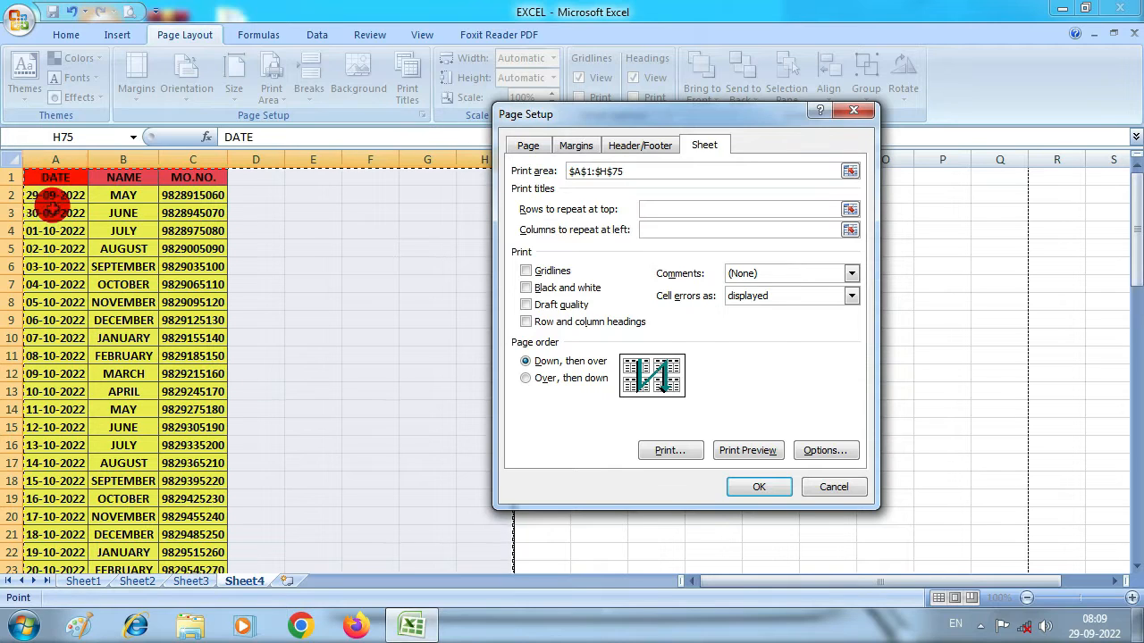
Set row 1 ($1:$1) as the row to repeat at the top of each printed page and apply the page setup
left_click(849, 209)
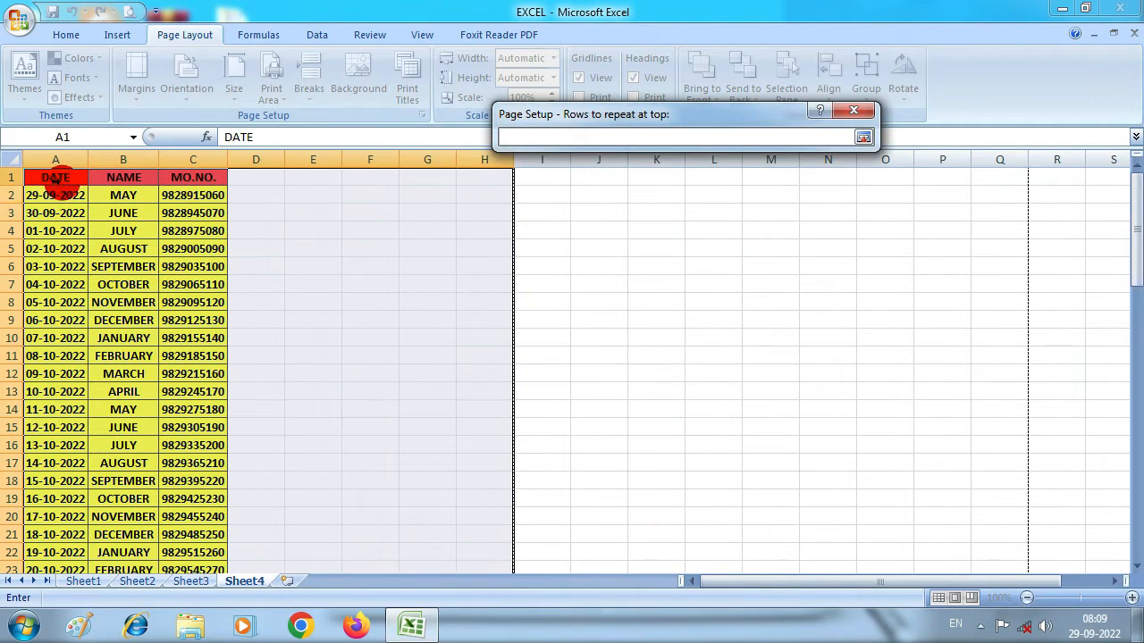
left_click(54, 179)
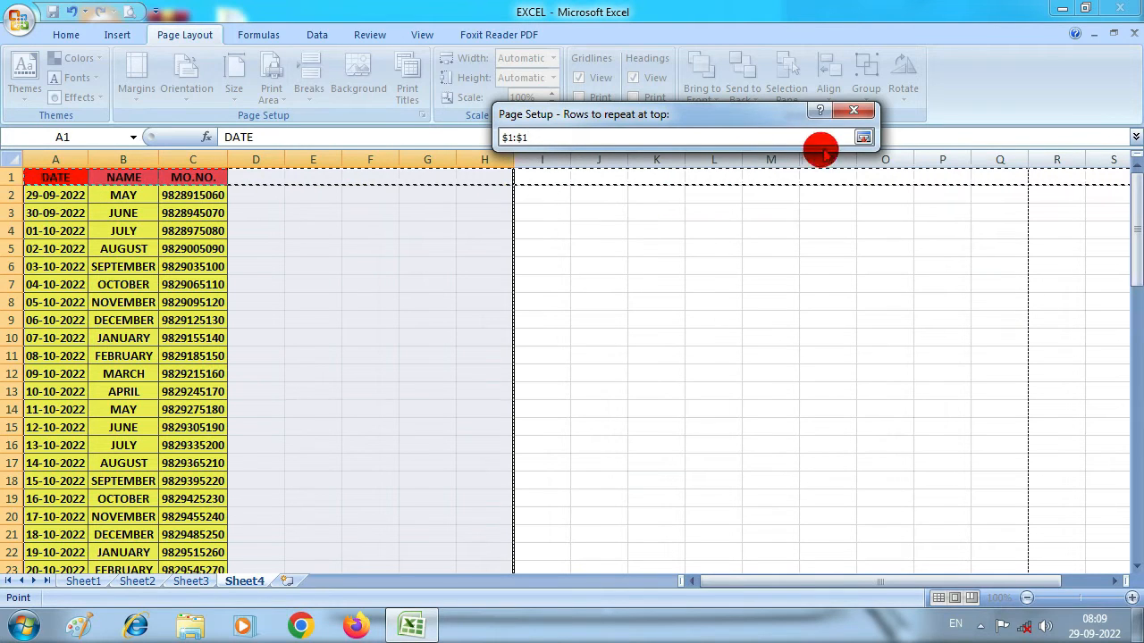
left_click(864, 139)
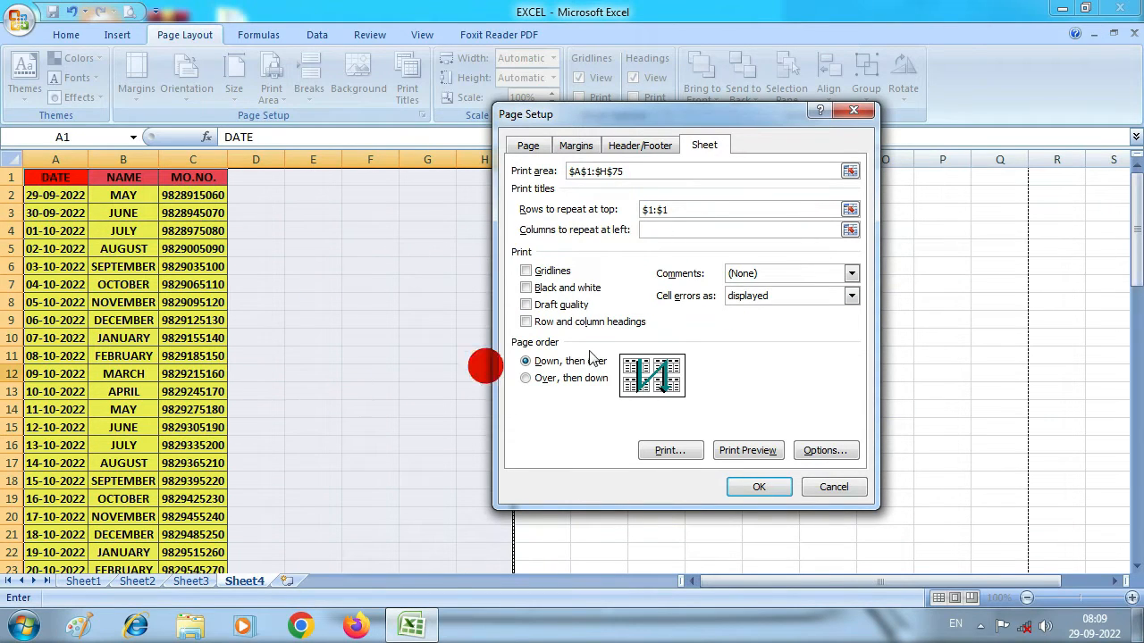
left_click(759, 487)
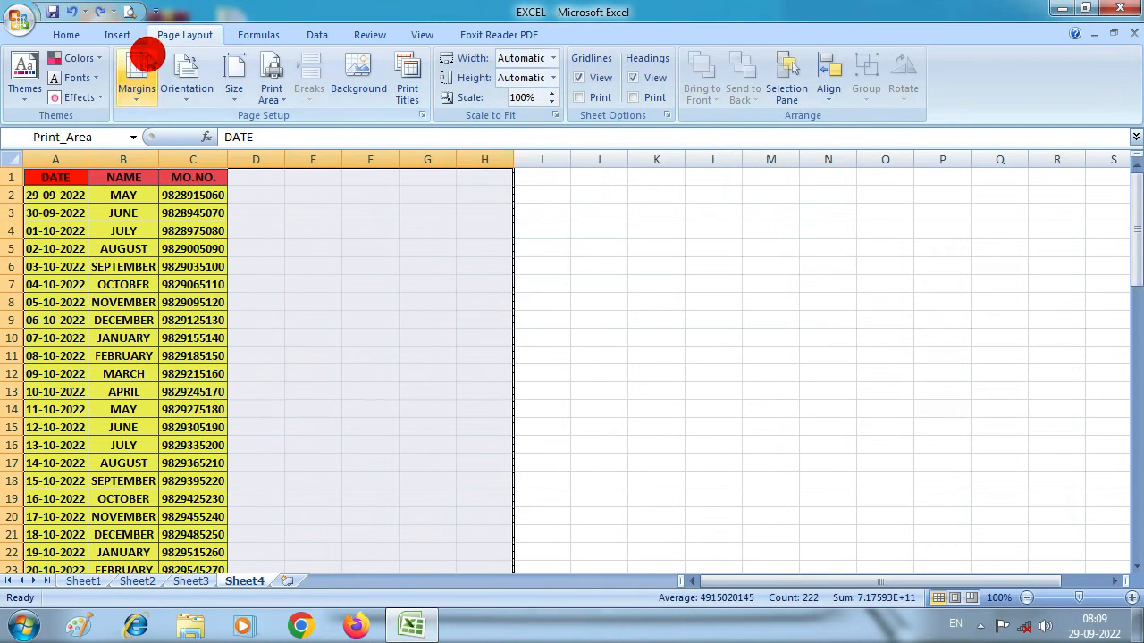
Check in print preview whether the header row repeats on page 2, and compare with the page break in the sheet
left_click(130, 13)
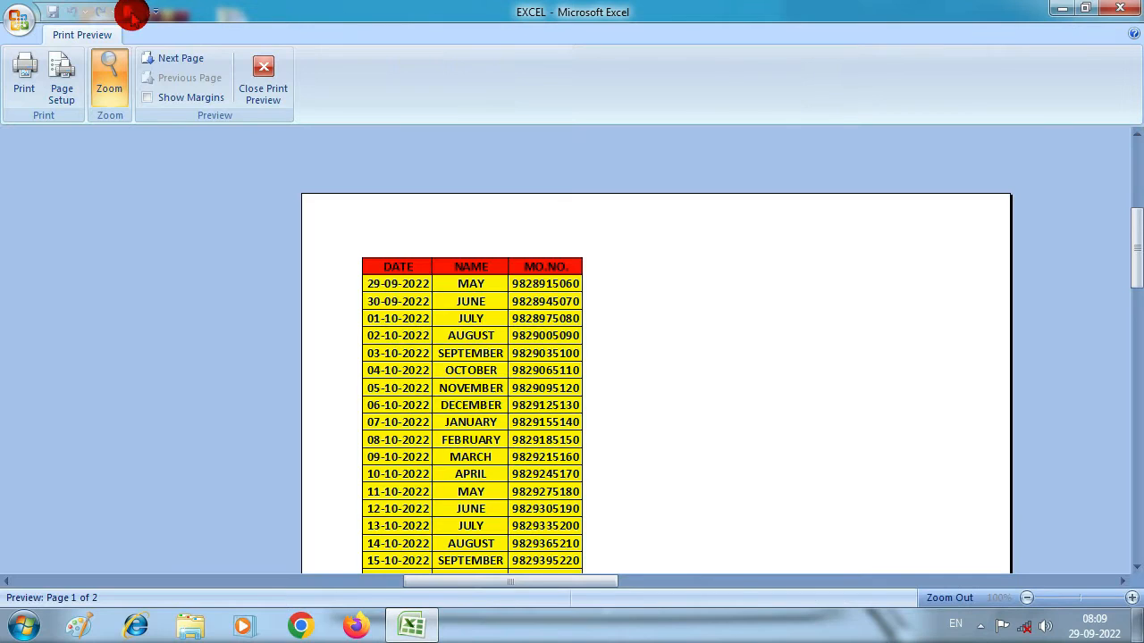
scroll(510, 375, "down", 1)
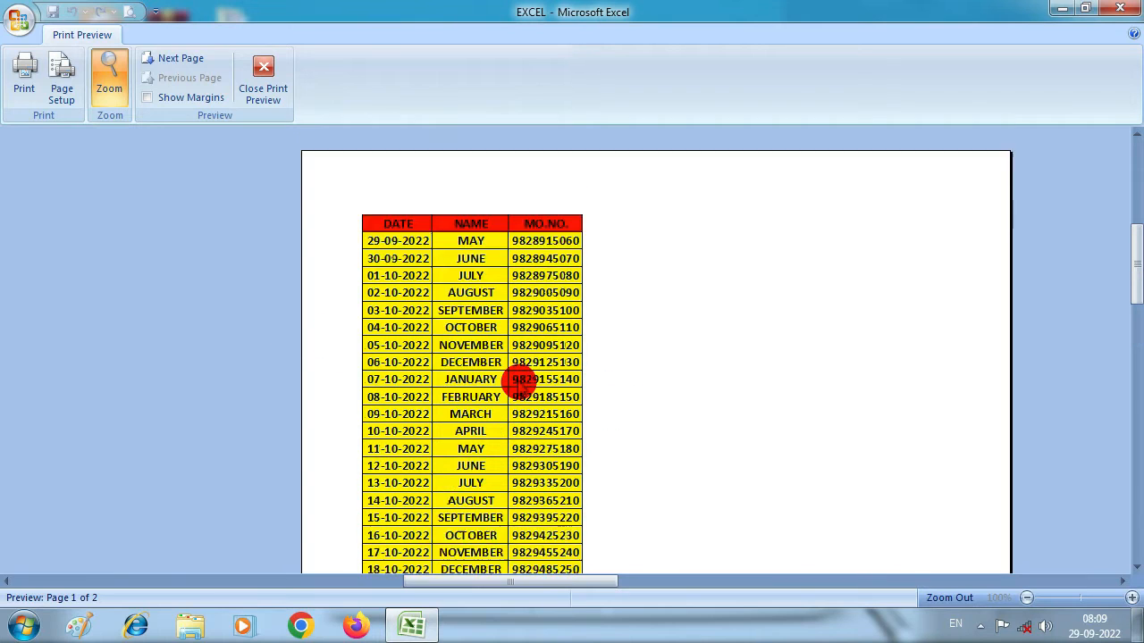
scroll(511, 372, "up", 1)
left_click(176, 61)
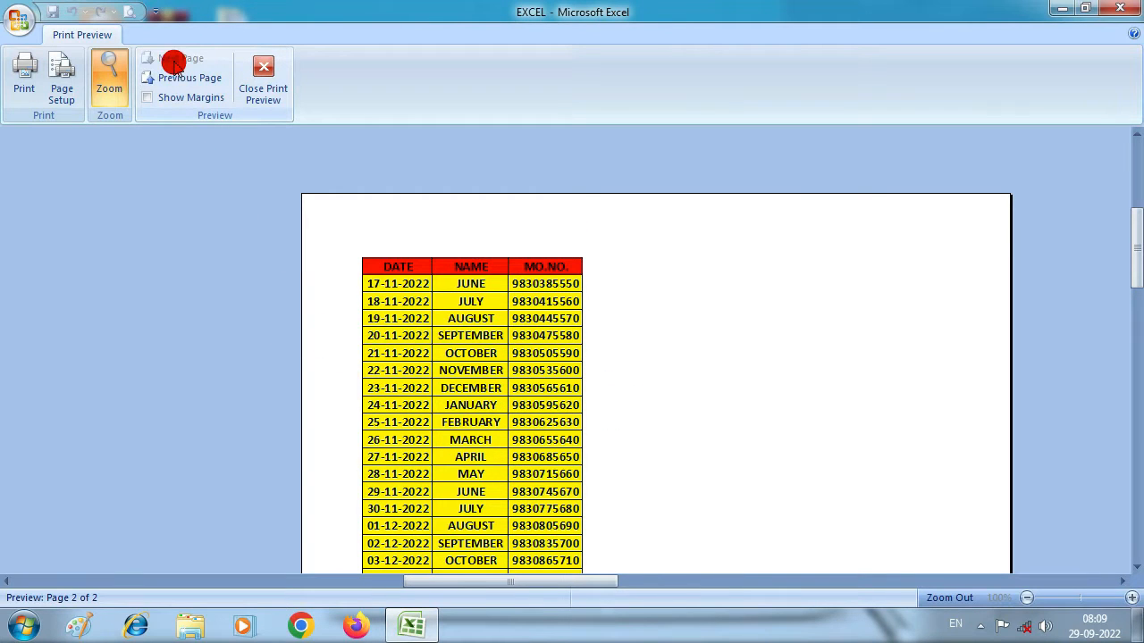
scroll(475, 302, "down", 9)
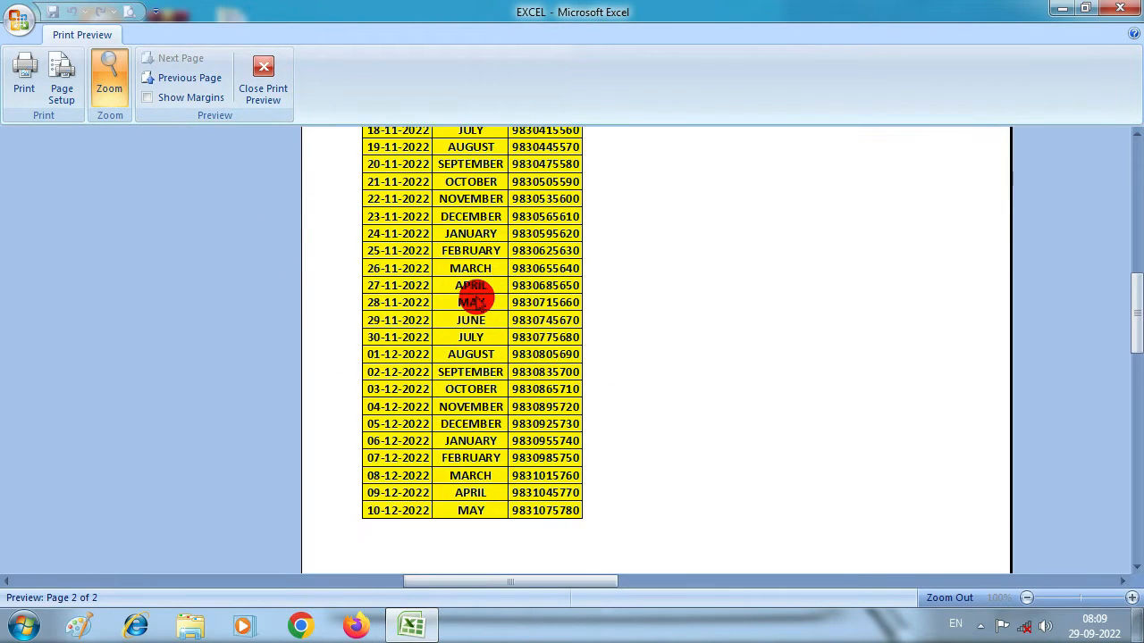
scroll(474, 301, "up", 10)
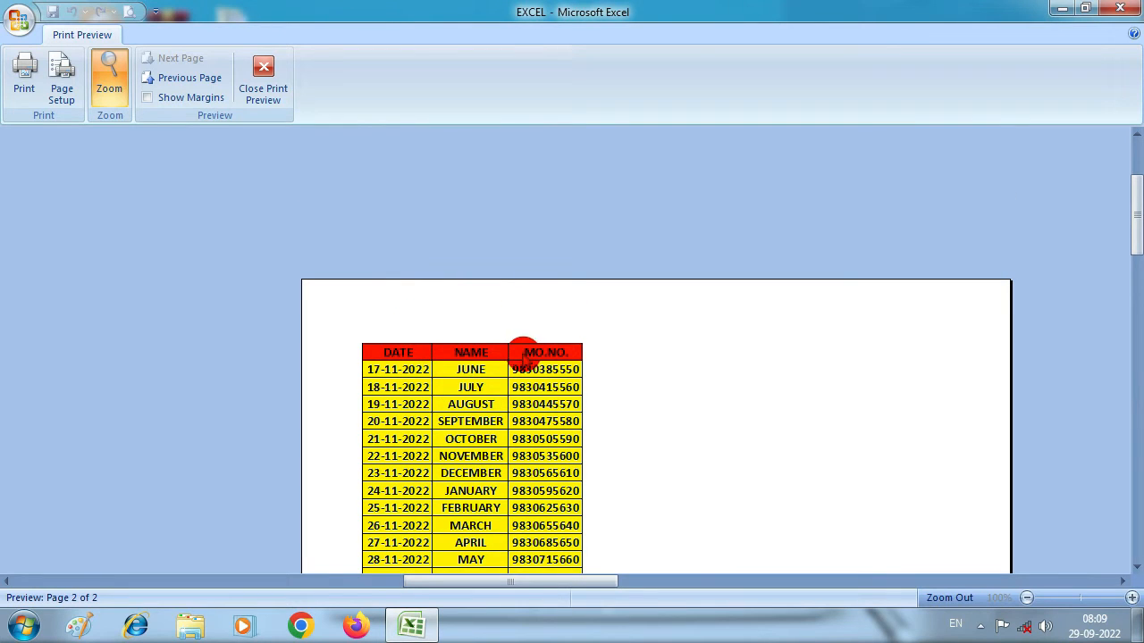
left_click(261, 80)
scroll(116, 338, "down", 13)
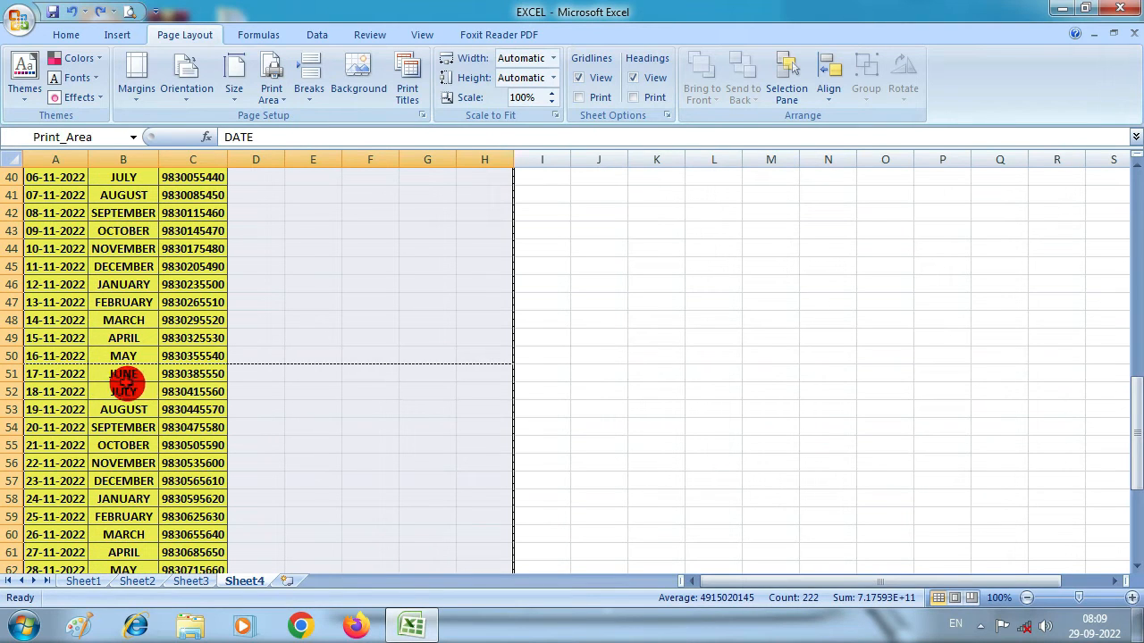
scroll(121, 380, "up", 13)
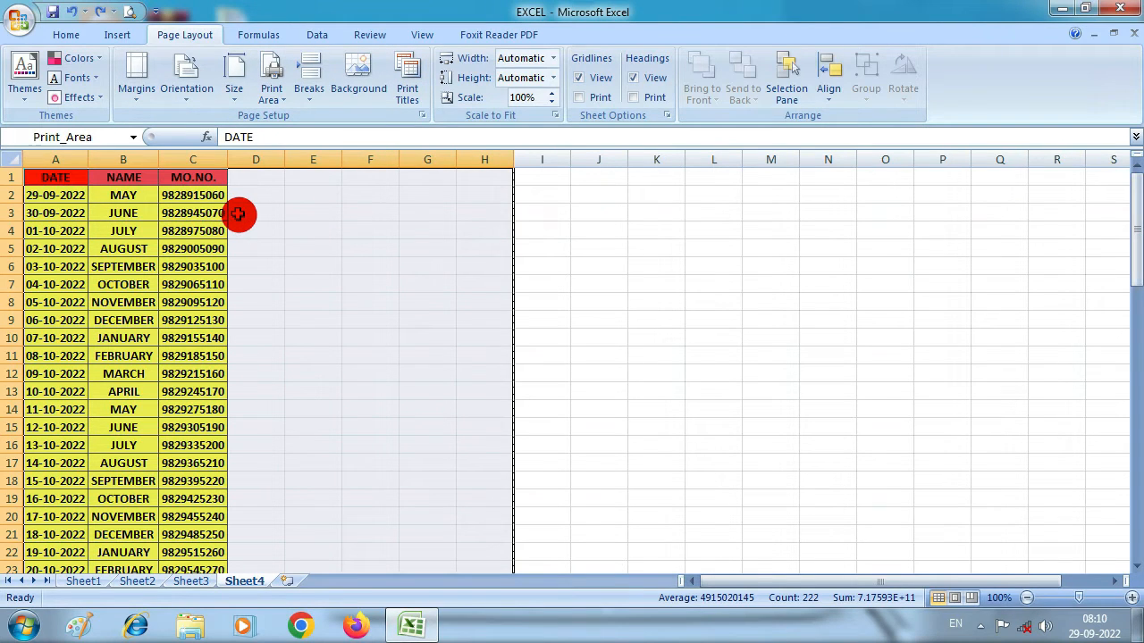
Review the print area and repeated title row in the page setup, close it without changes and deselect the list
left_click(408, 100)
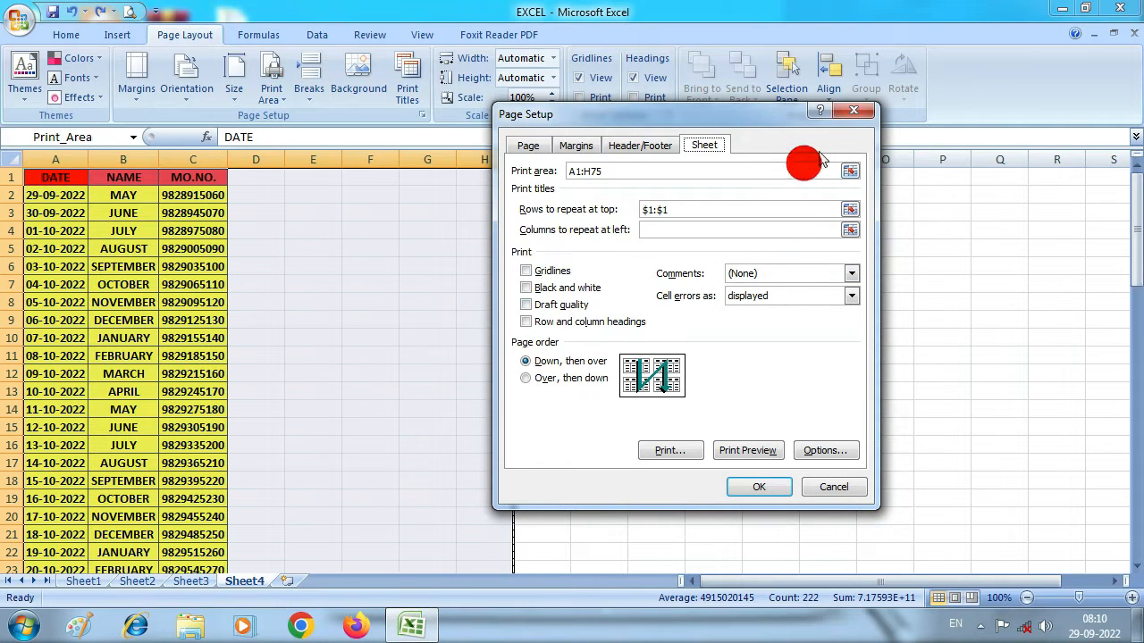
left_click(853, 110)
left_click(414, 304)
left_click(378, 237)
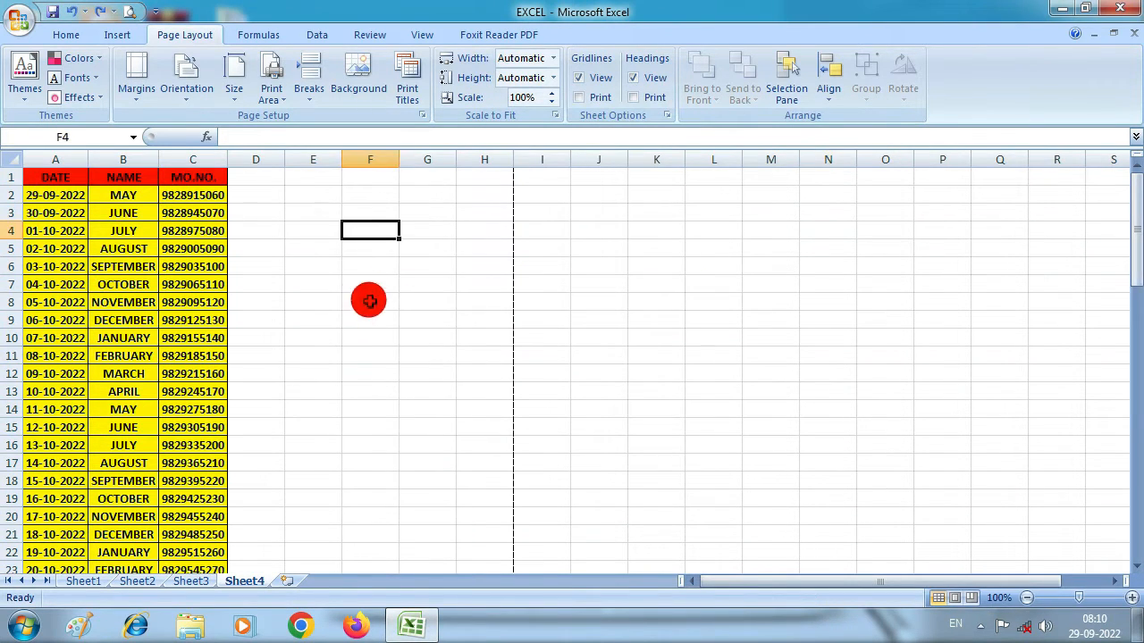
left_click(388, 349)
left_click(455, 318)
left_click(328, 232)
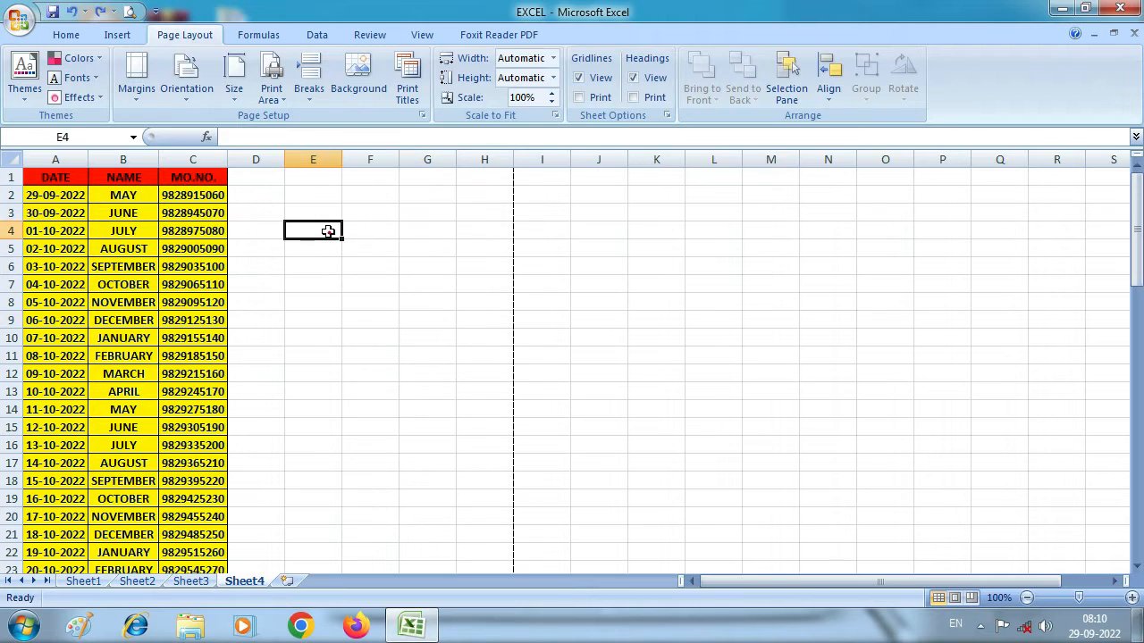
left_click(402, 245)
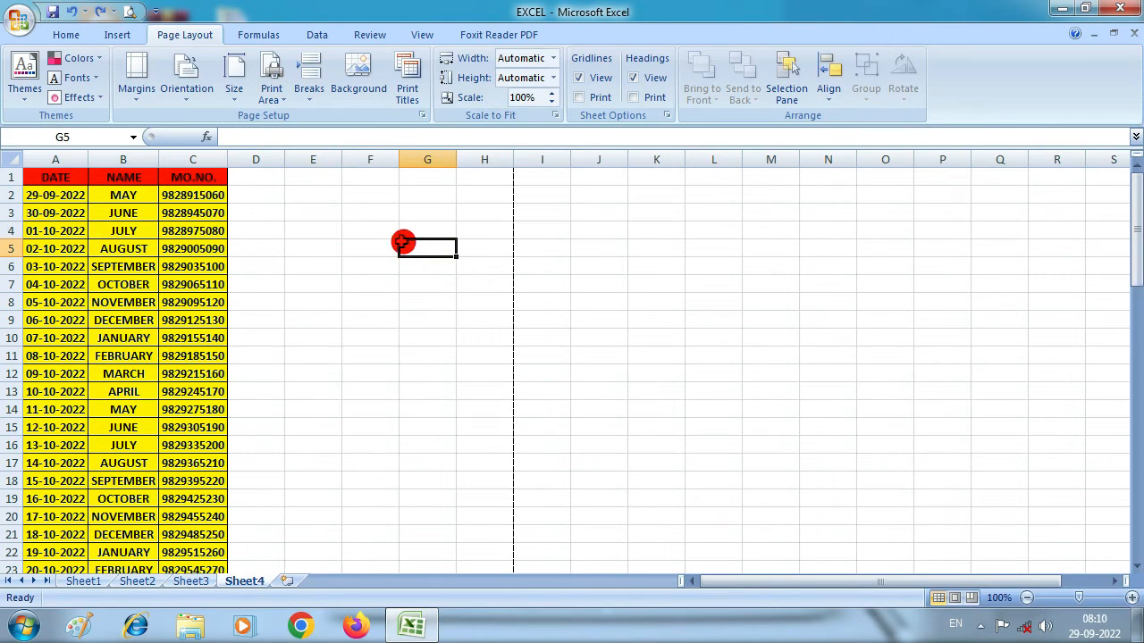
Inspect the first page of the Sheet4 list in print preview and return to the sheet
left_click(128, 14)
scroll(786, 387, "down", 1)
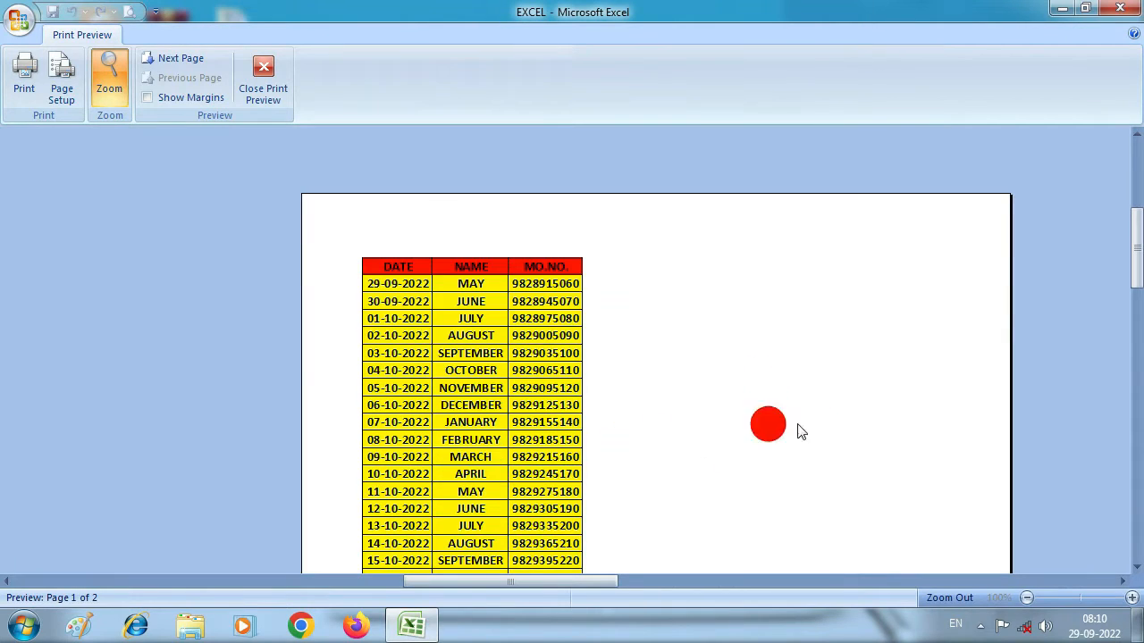
scroll(800, 431, "down", 4)
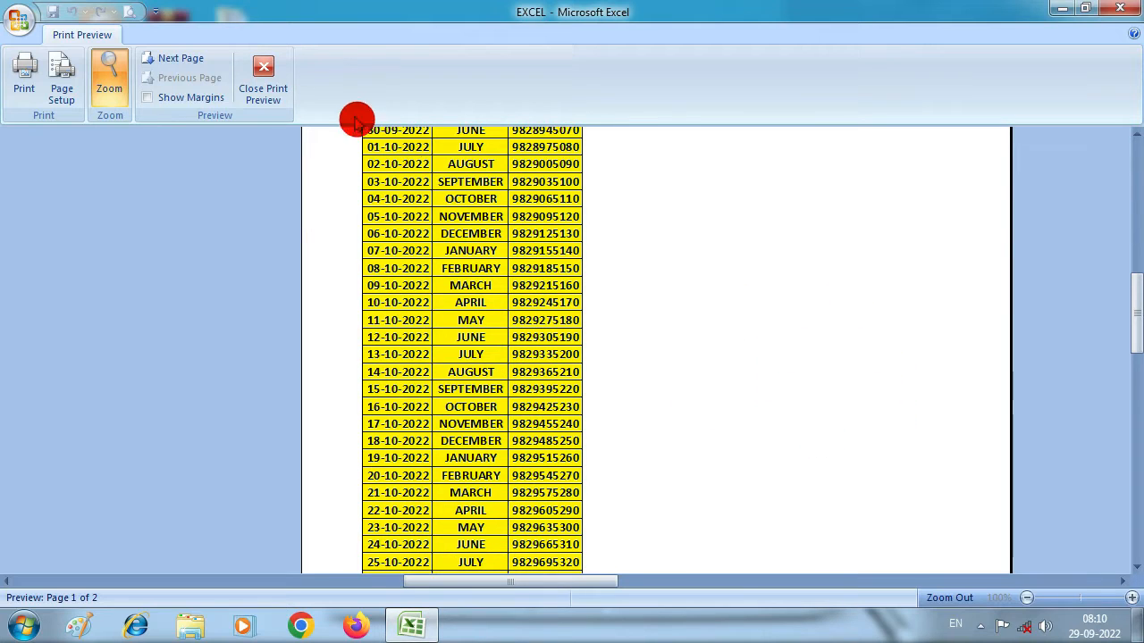
left_click(261, 78)
left_click(358, 286)
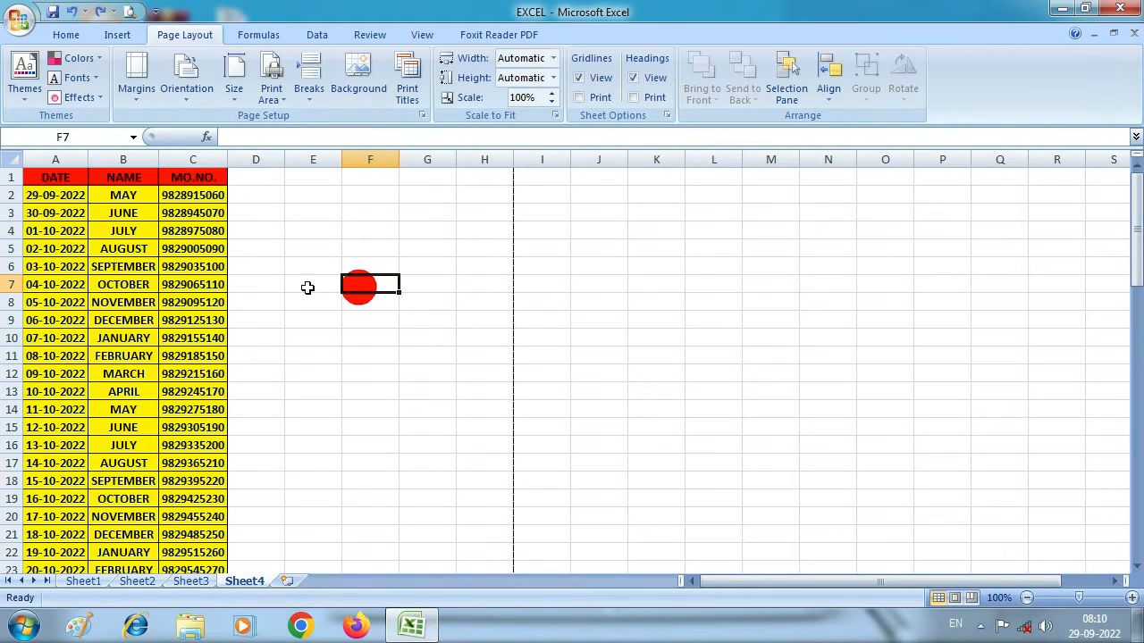
Turn on Gridlines, Black and white, Draft quality, and Row and column headings for printing, with page order Down, then over
left_click(409, 105)
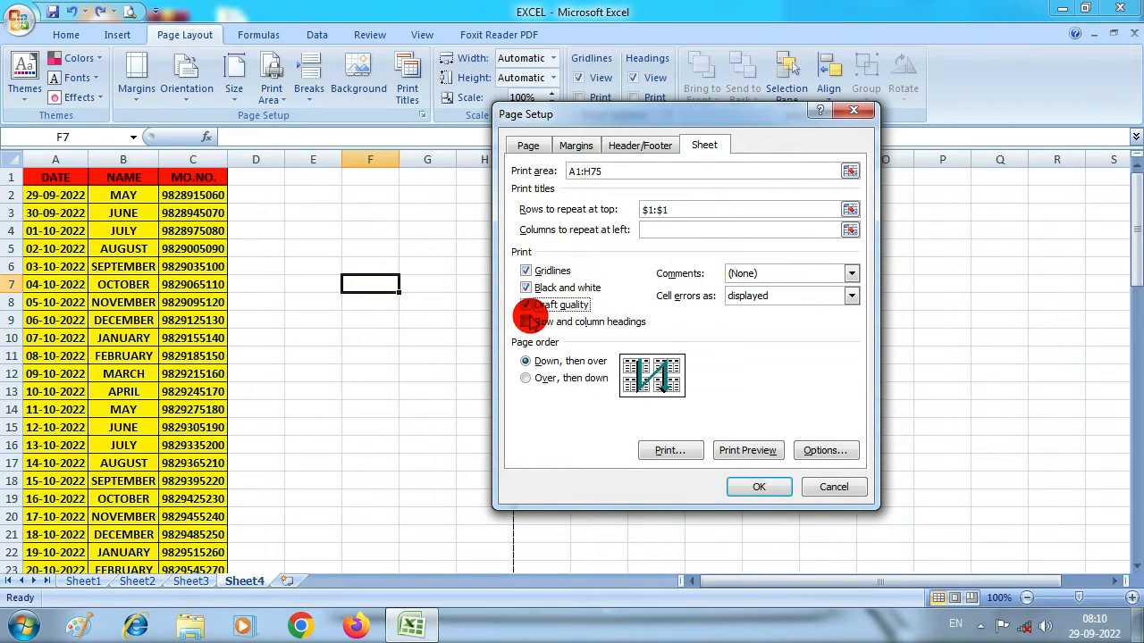
left_click(526, 322)
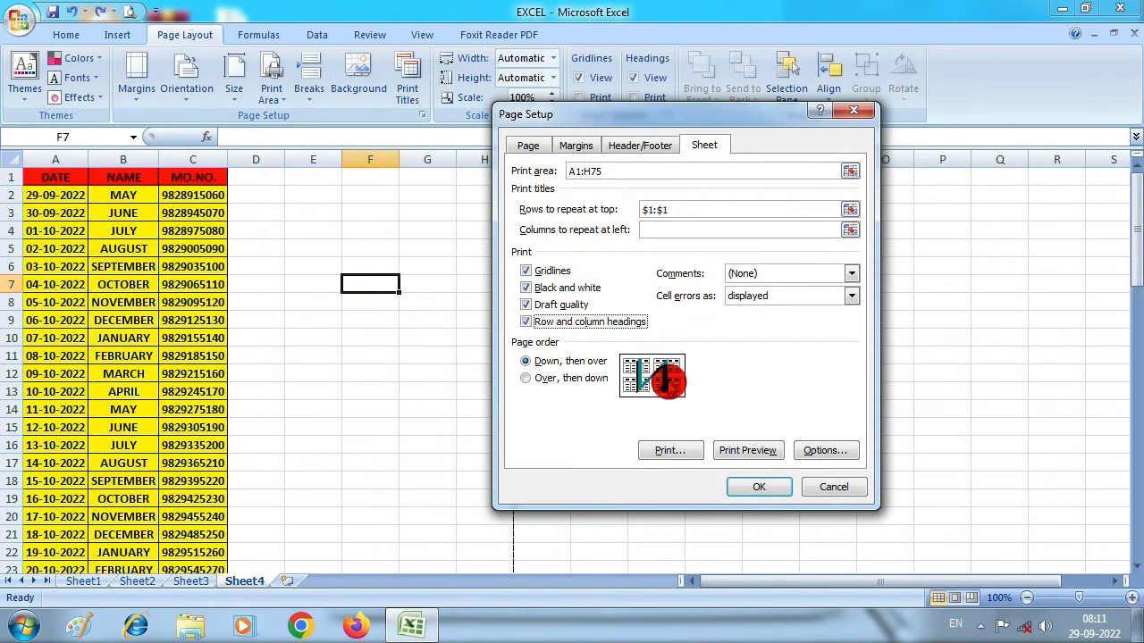
left_click(533, 380)
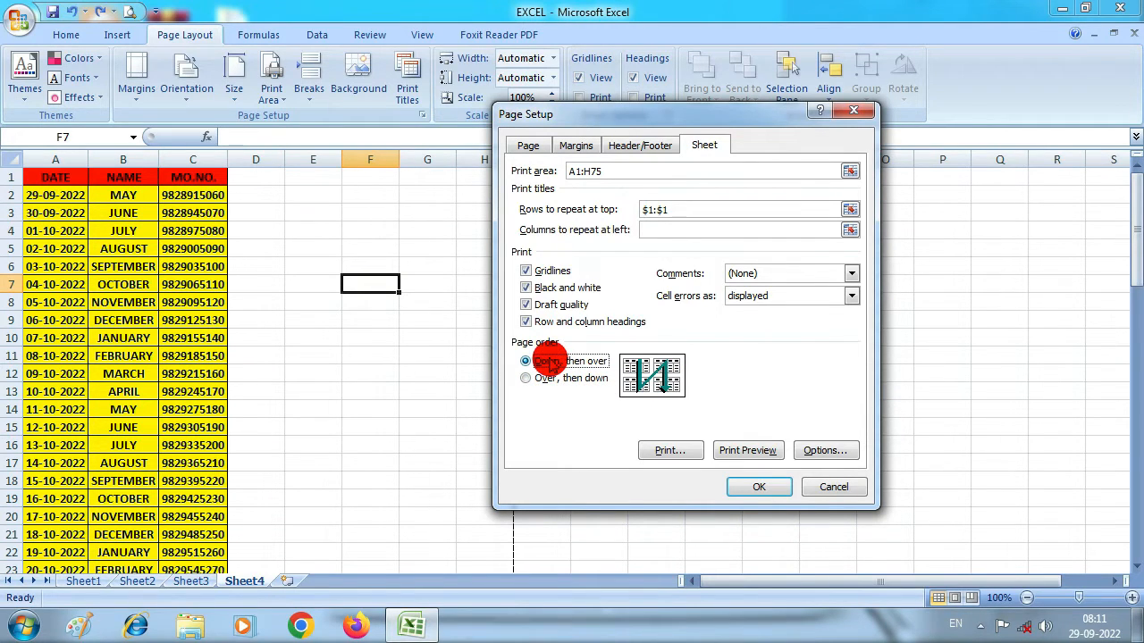
Set printed comments to (None) and cell errors to displayed, and apply the page setup
left_click(854, 276)
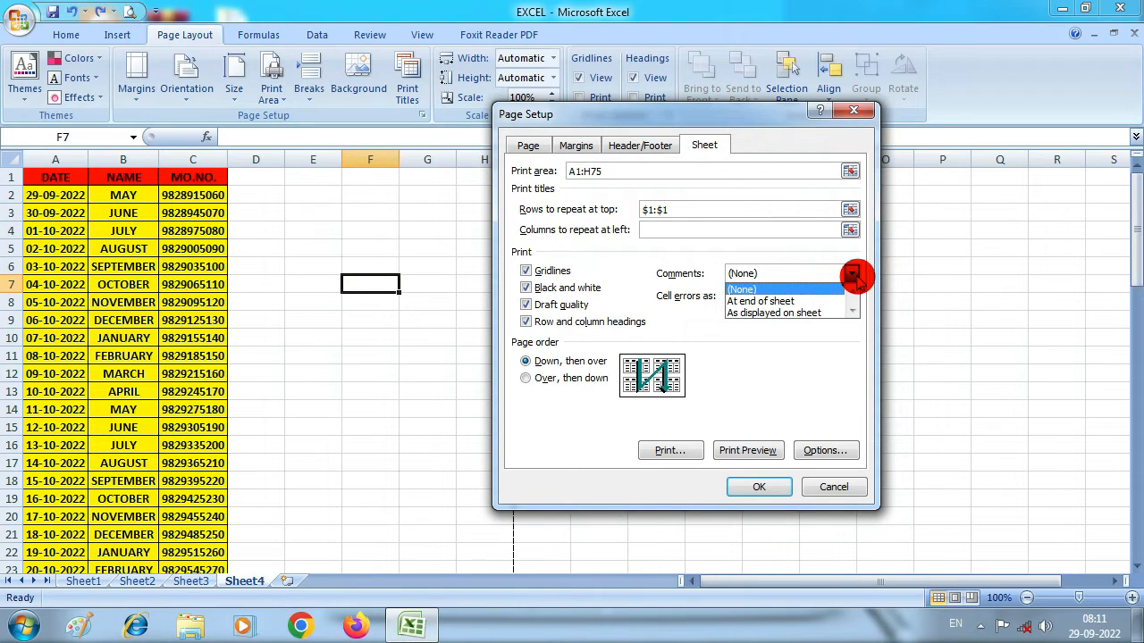
left_click(842, 290)
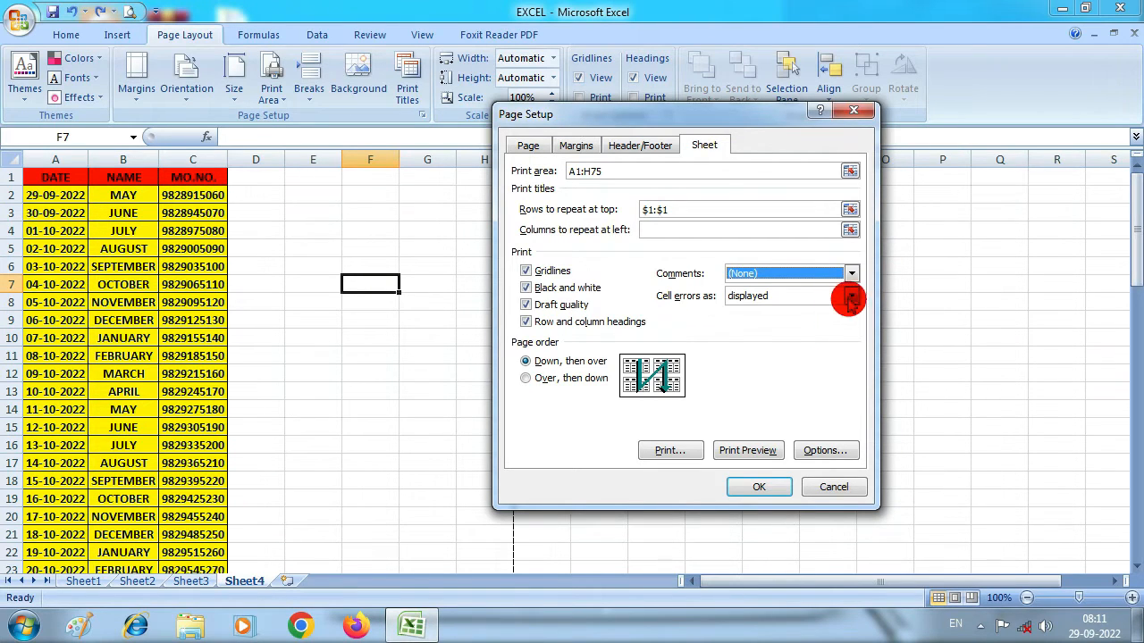
left_click(851, 297)
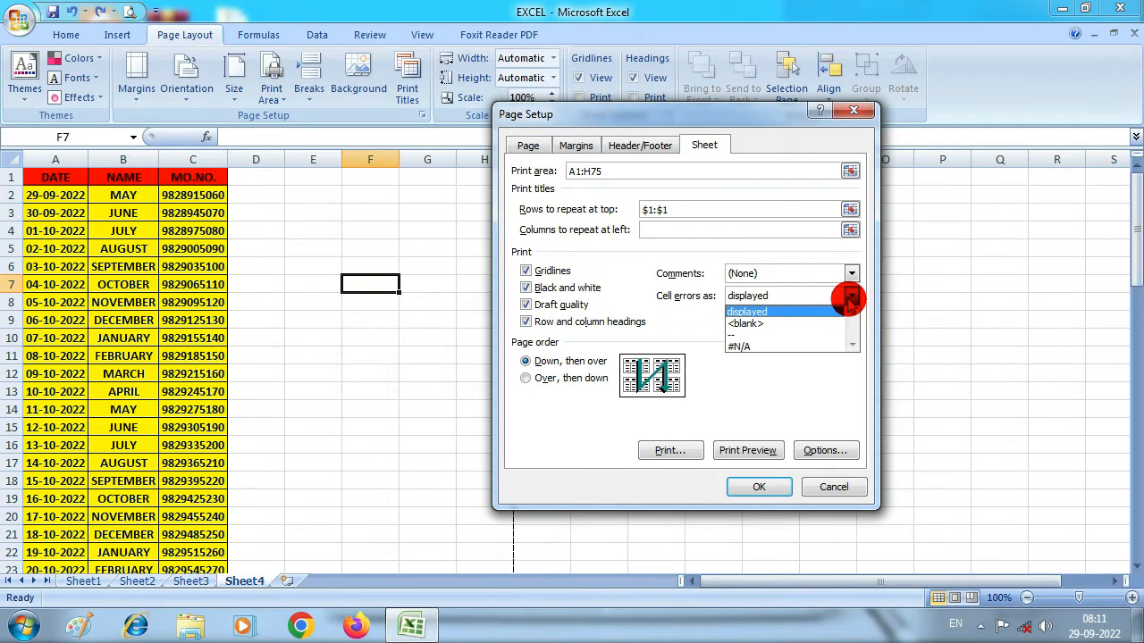
left_click(850, 300)
left_click(758, 487)
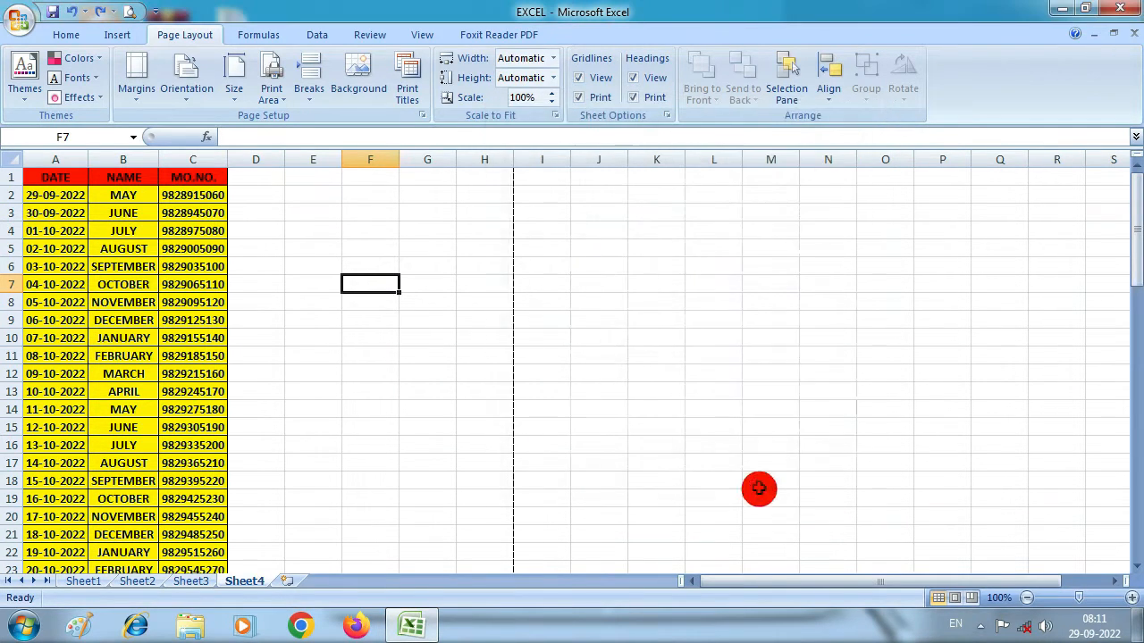
Inspect the black-and-white draft printout of the Sheet4 list in print preview and return to the sheet
left_click(131, 13)
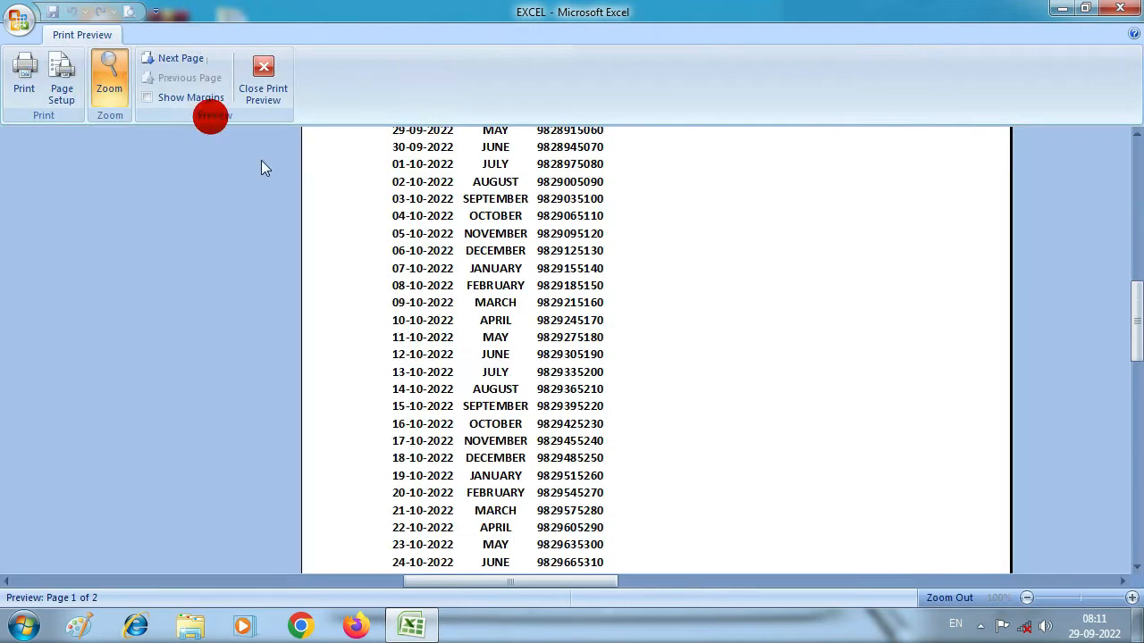
left_click(510, 388)
scroll(510, 388, "down", 2)
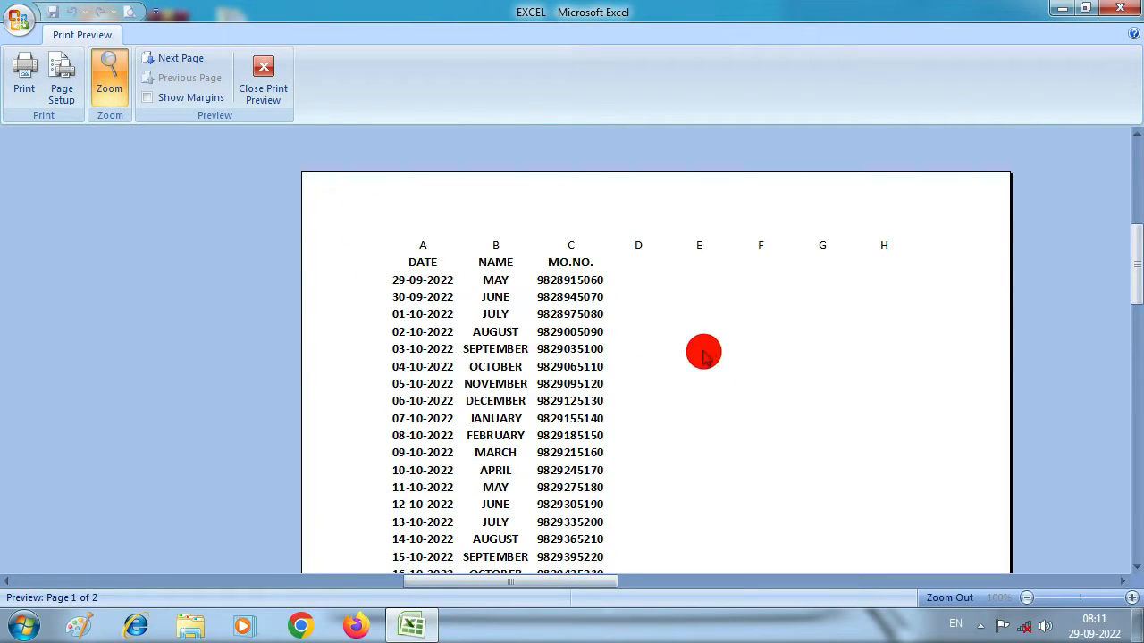
scroll(701, 352, "down", 10)
scroll(701, 349, "up", 12)
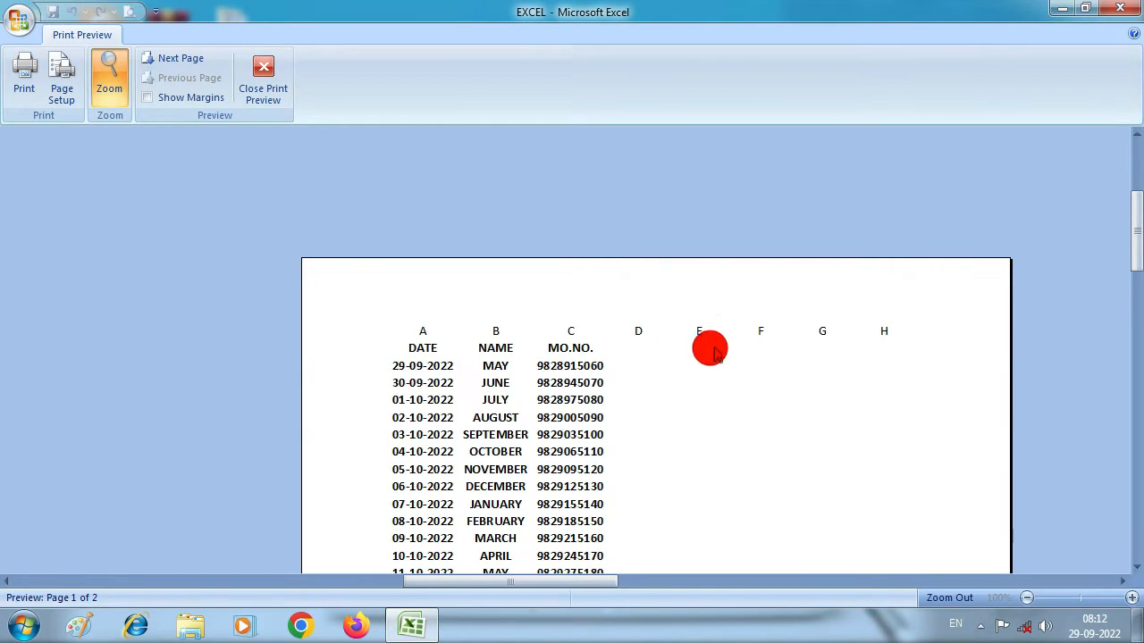
left_click(254, 82)
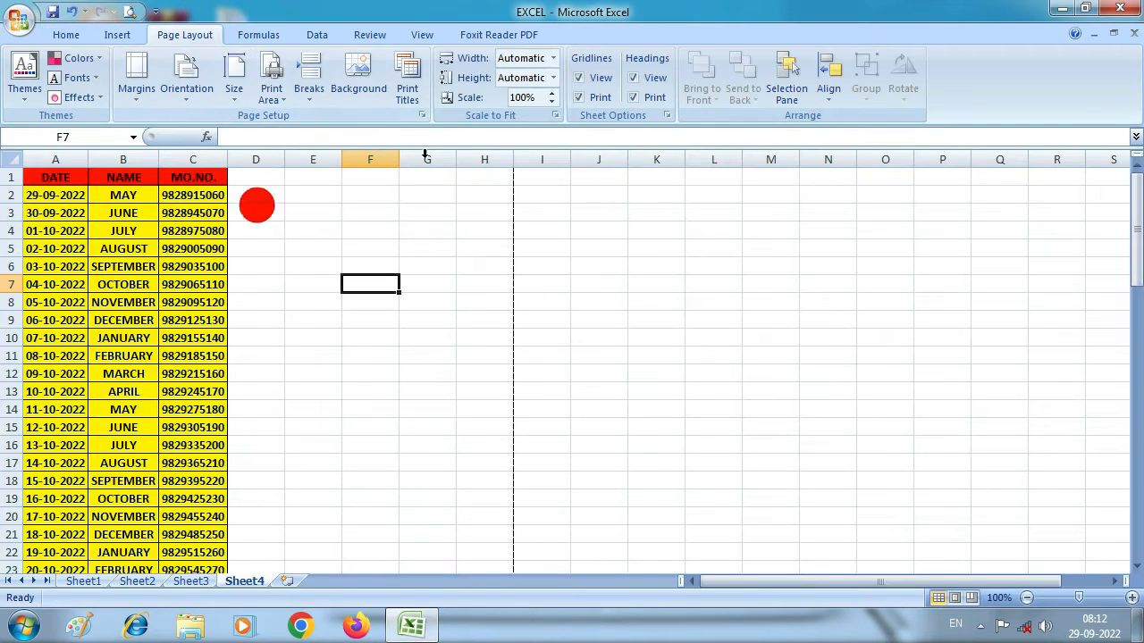
Turn off Black and white printing in the page setup and apply it, keeping Draft quality on
left_click(409, 97)
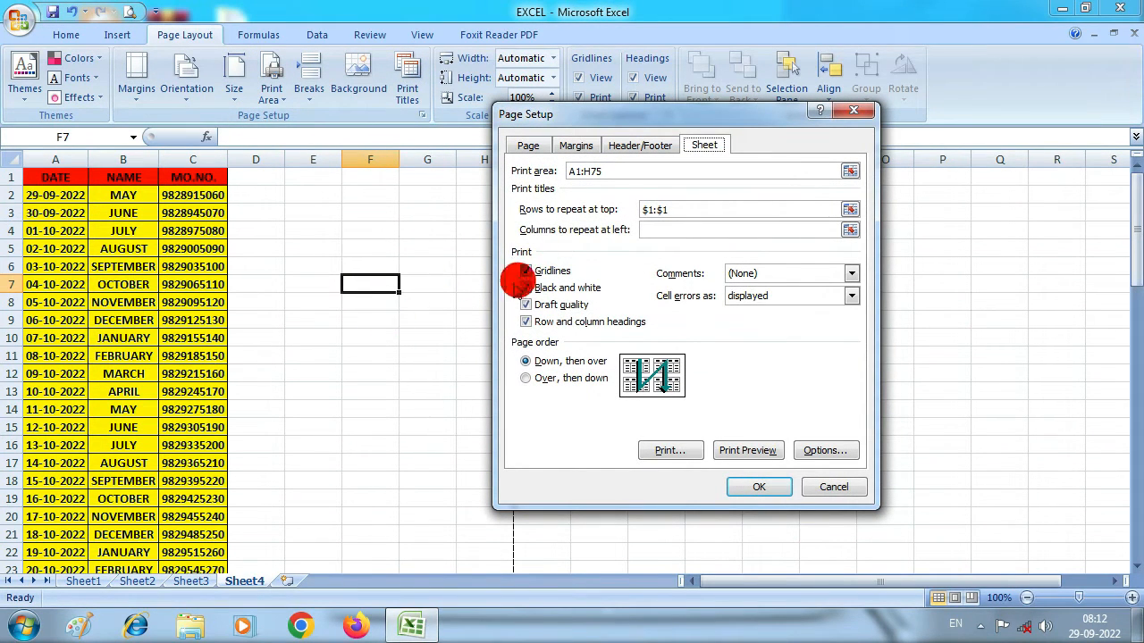
left_click(525, 288)
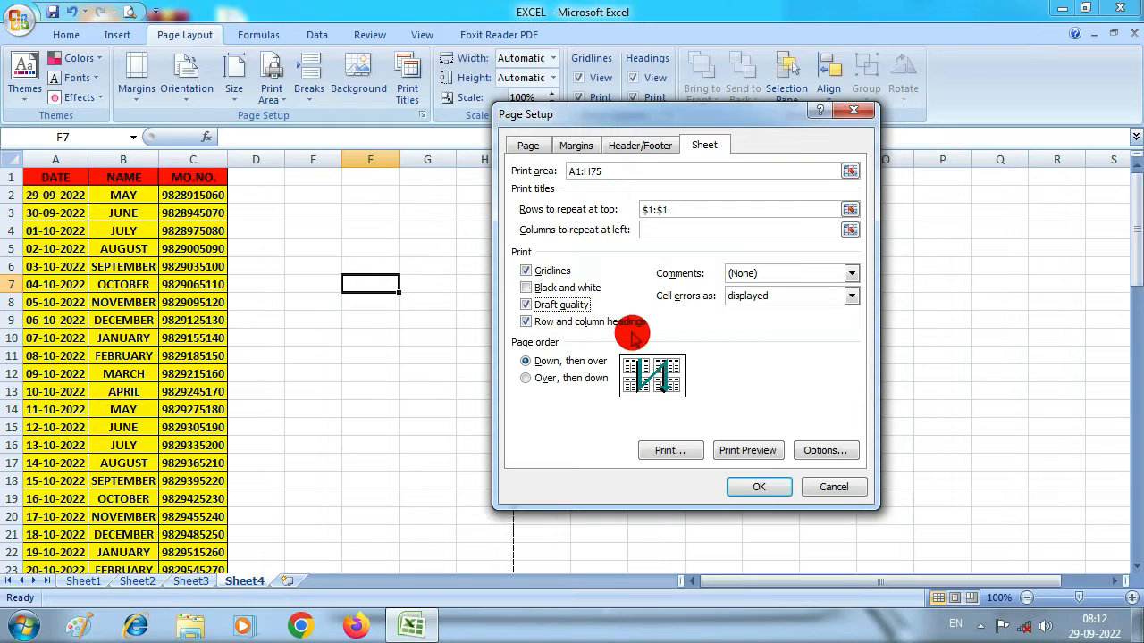
left_click(525, 288)
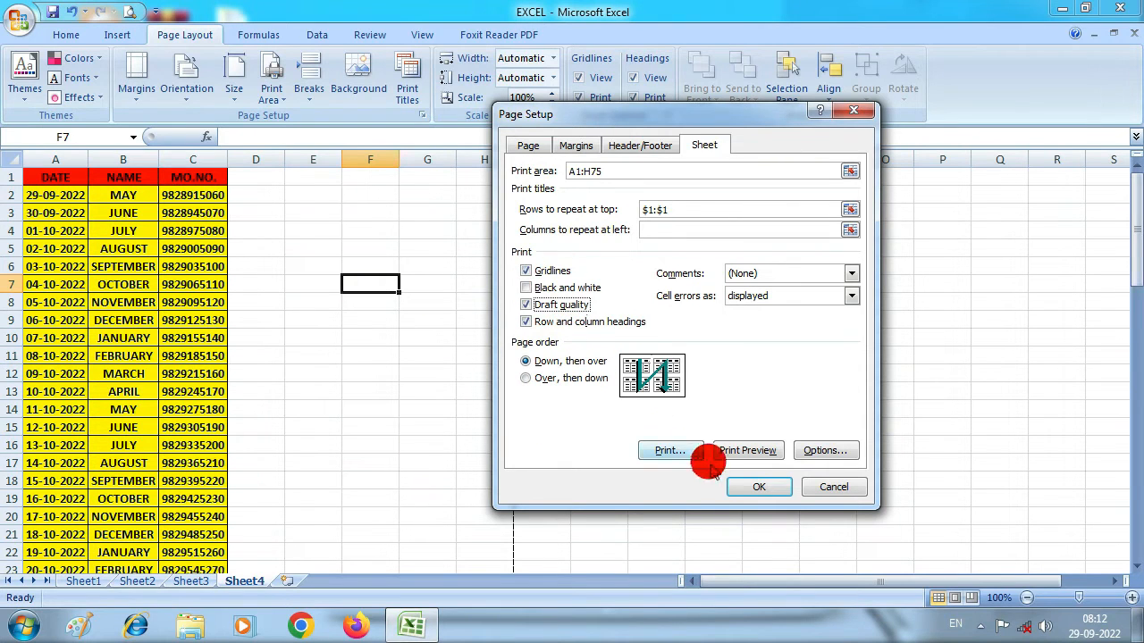
left_click(750, 487)
Enter 45 in cell F7, check the first page in print preview and return to the sheet
type("45")
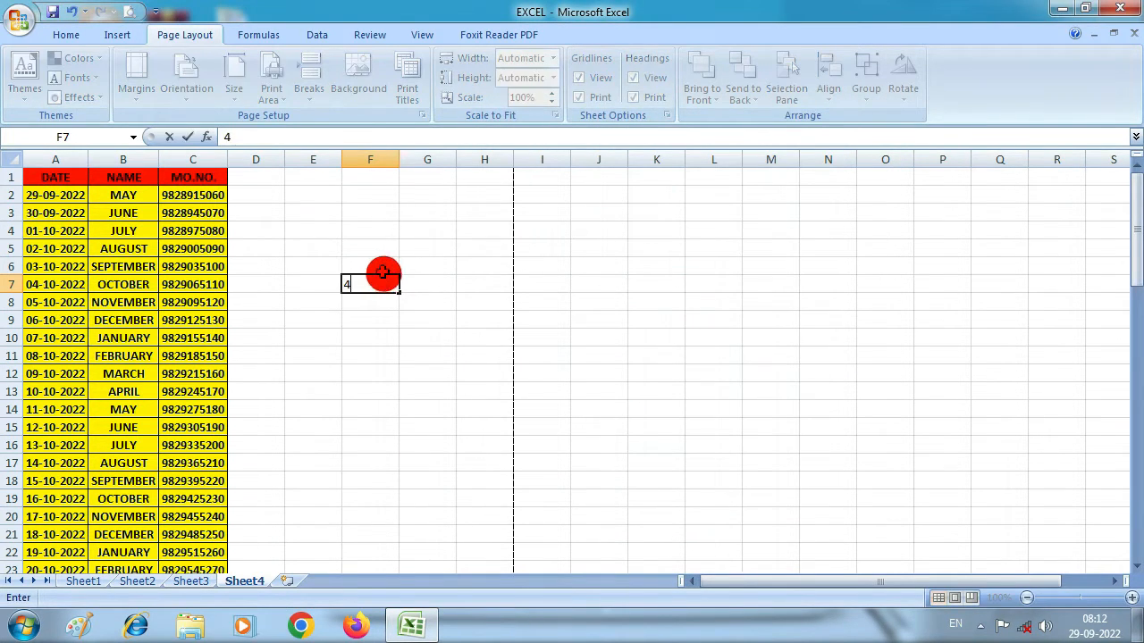
left_click(412, 228)
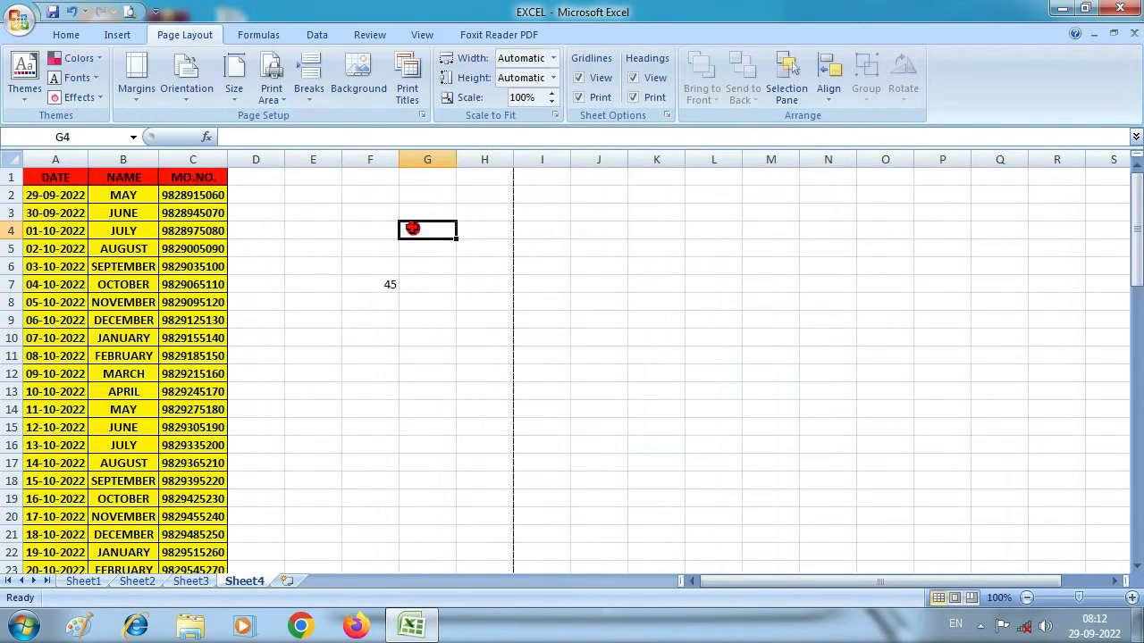
left_click(128, 12)
scroll(669, 403, "down", 10)
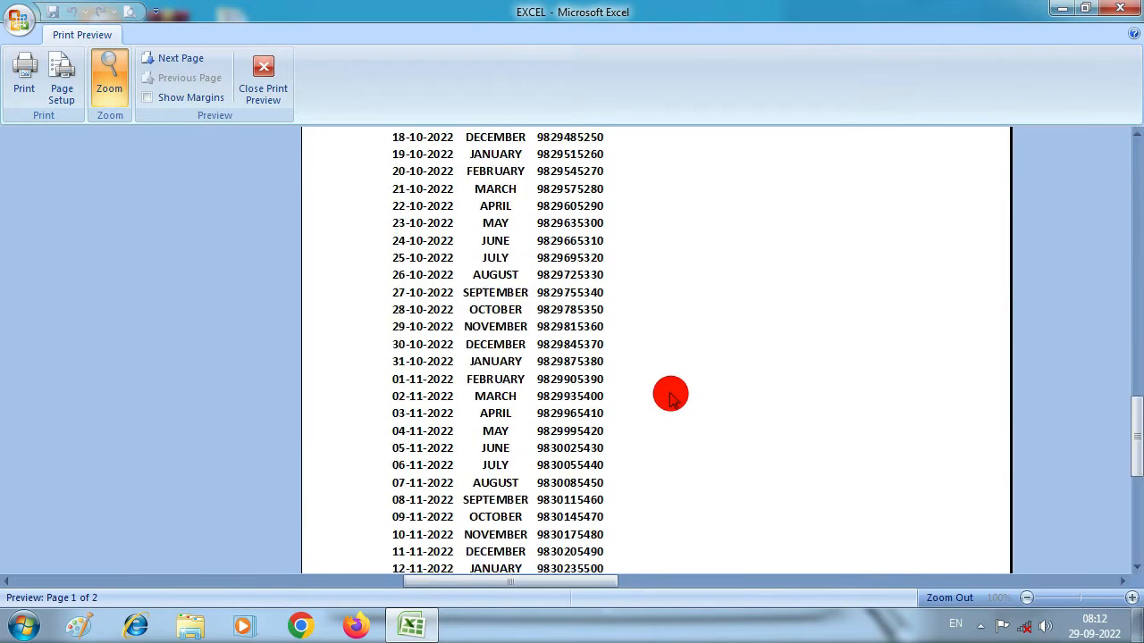
scroll(671, 391, "down", 3)
scroll(229, 191, "up", 2)
left_click(253, 76)
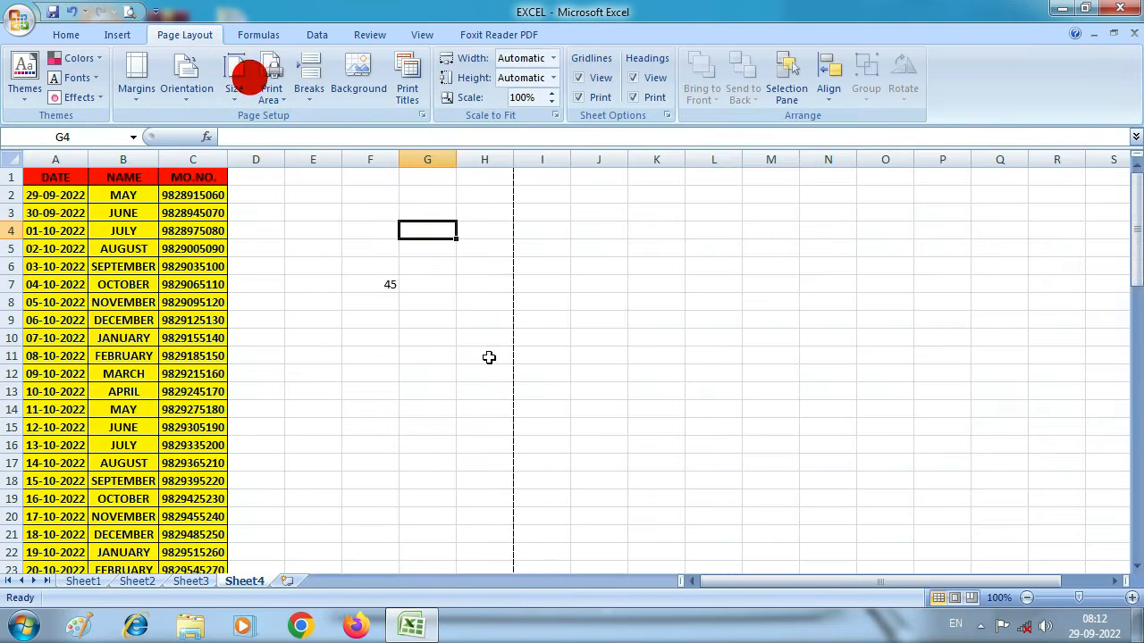
Turn off Draft quality in the page setup, inspect the first page in print preview and return to the sheet
left_click(405, 91)
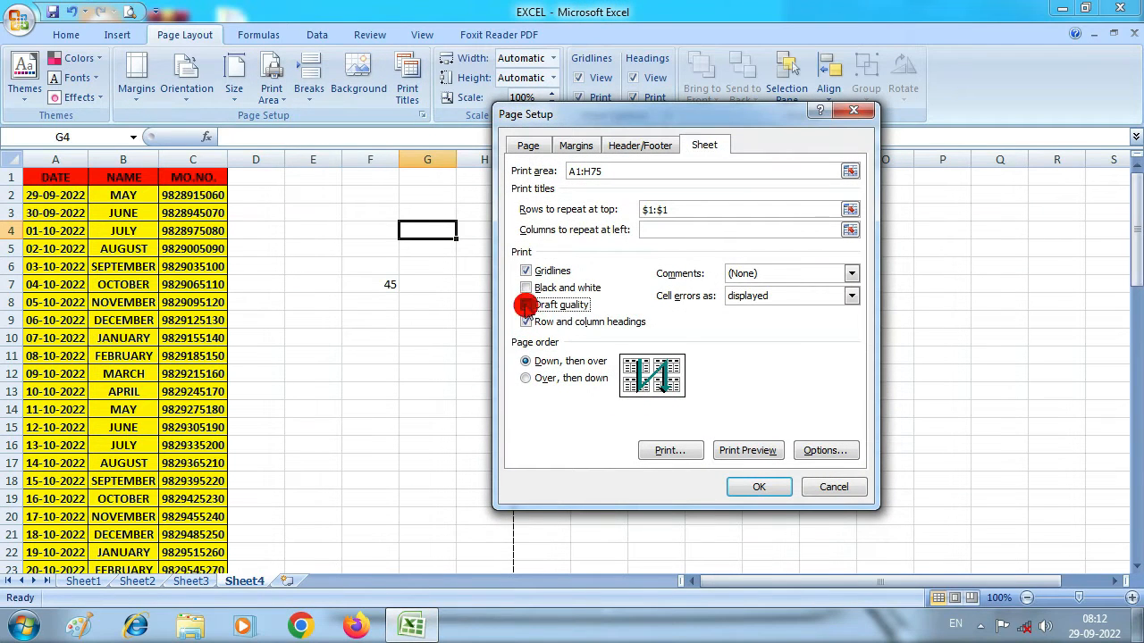
left_click(758, 488)
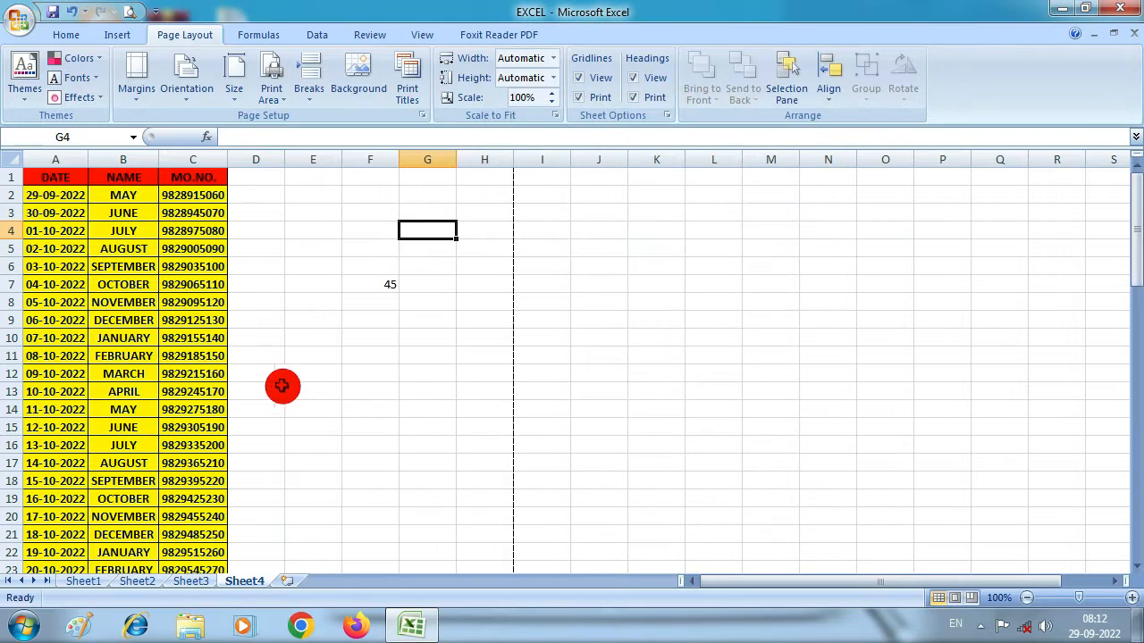
left_click(128, 12)
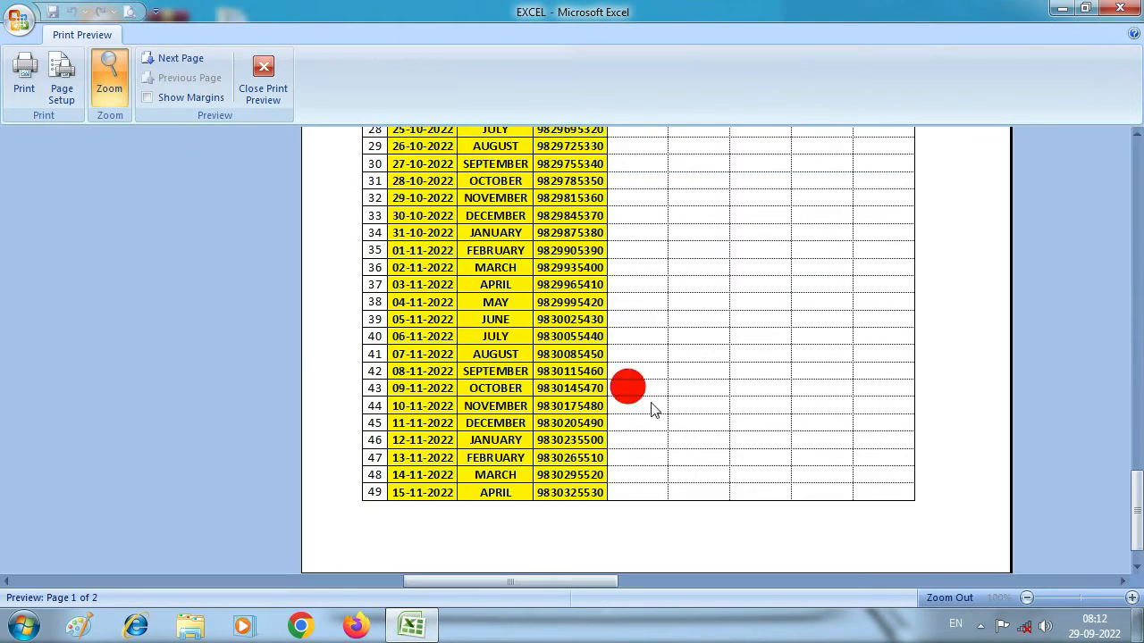
scroll(697, 432, "up", 10)
scroll(698, 432, "down", 3)
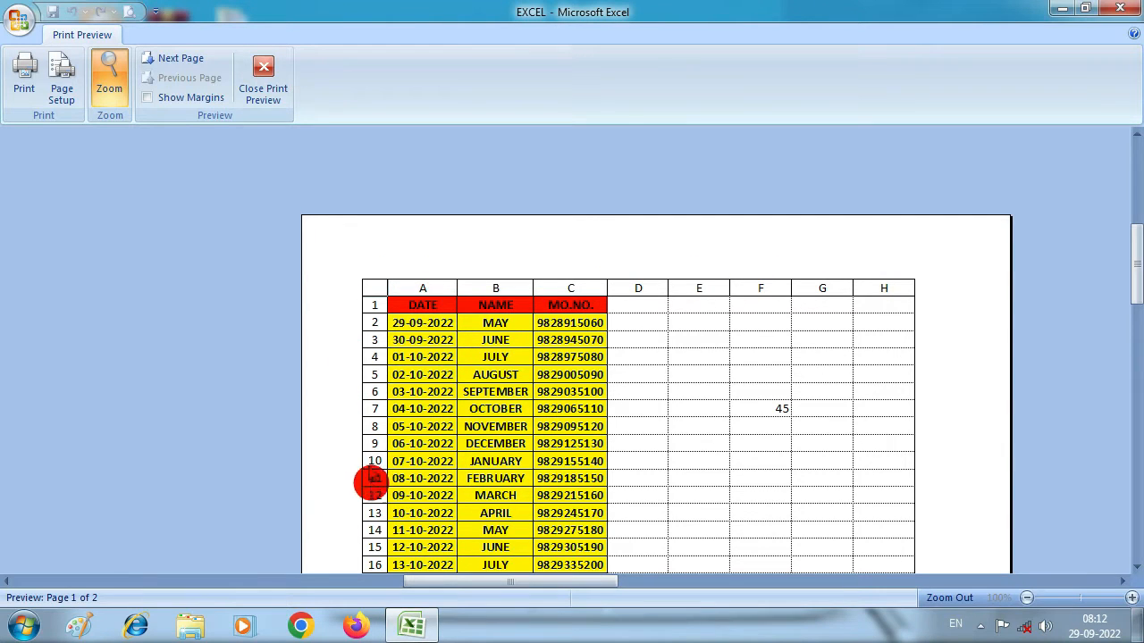
scroll(378, 384, "down", 11)
scroll(572, 402, "up", 8)
scroll(571, 399, "up", 2)
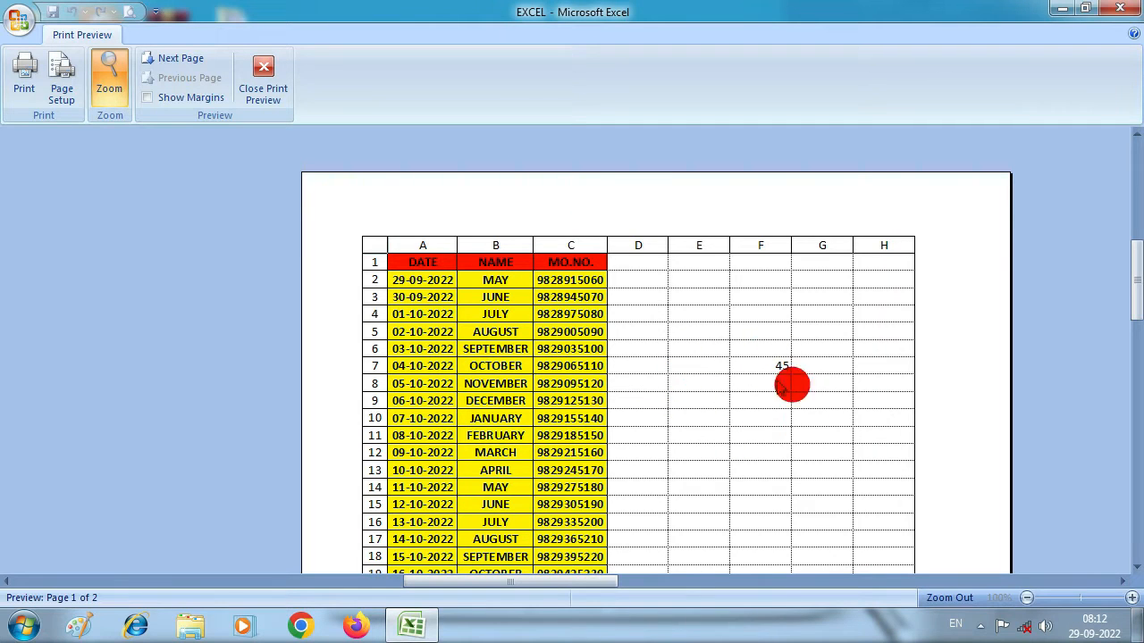
left_click(260, 77)
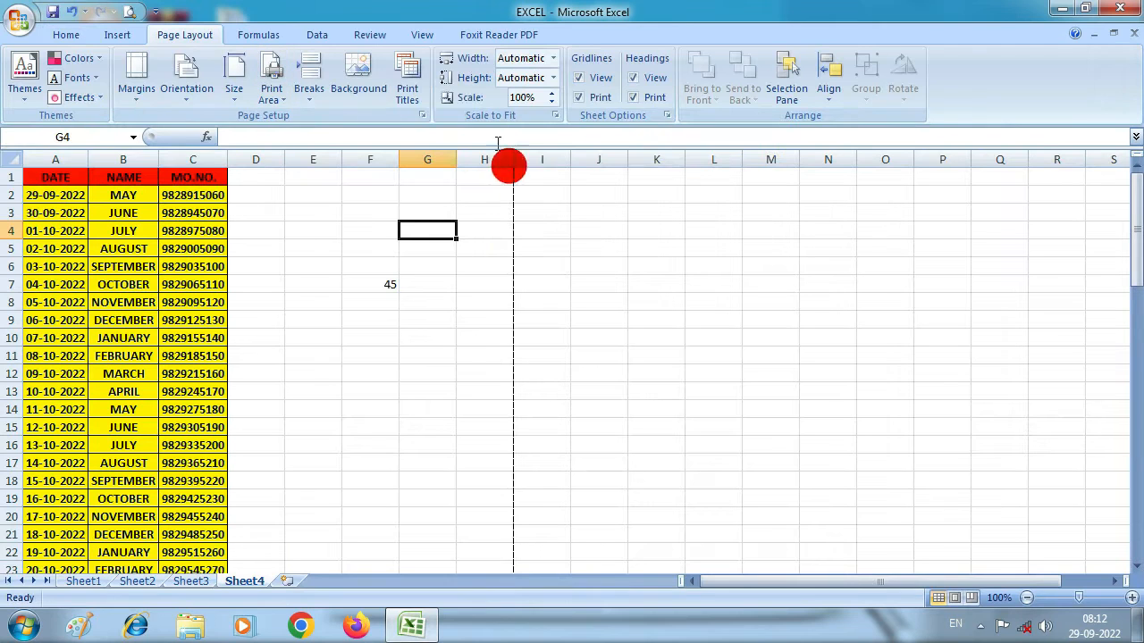
Turn on Black and white printing in the page setup, apply it and look over the list's page breaks
left_click(404, 82)
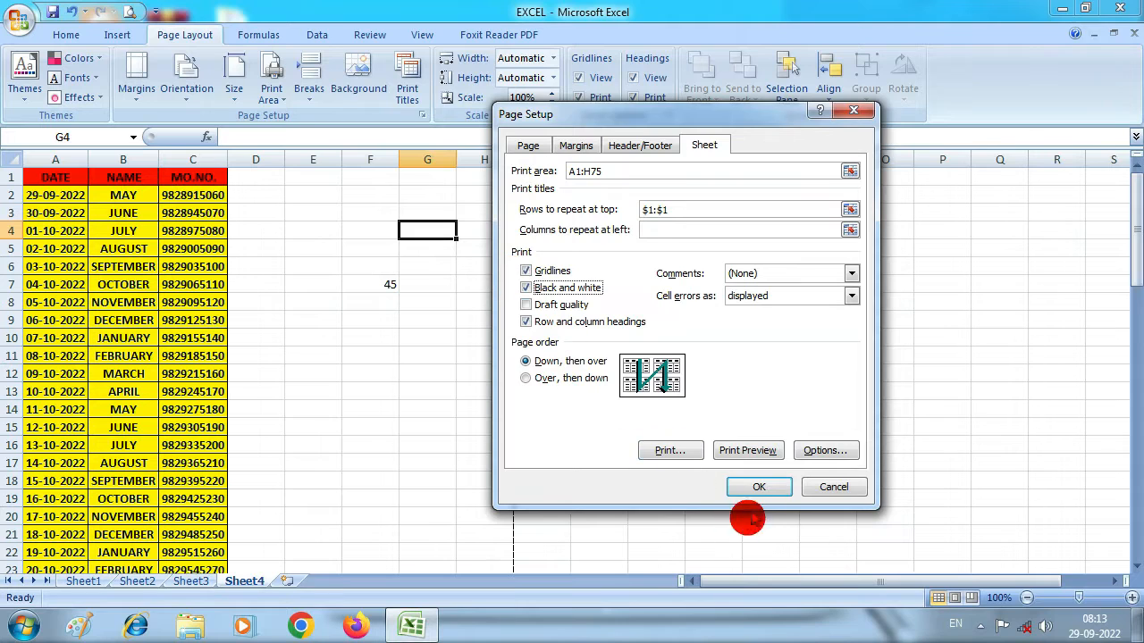
left_click(761, 486)
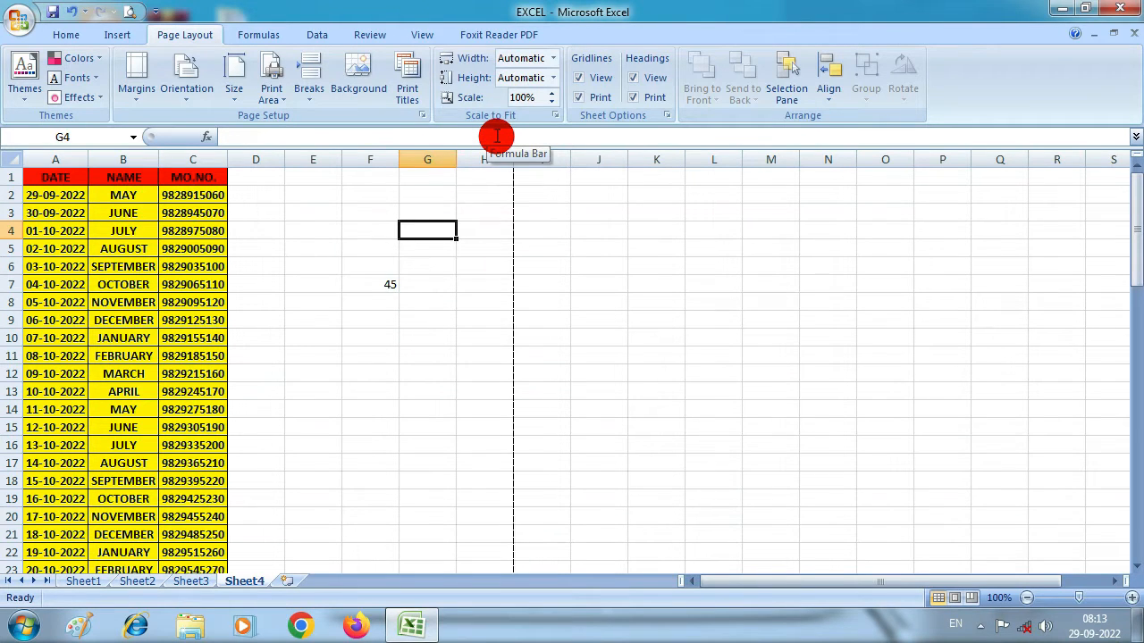
scroll(364, 322, "down", 14)
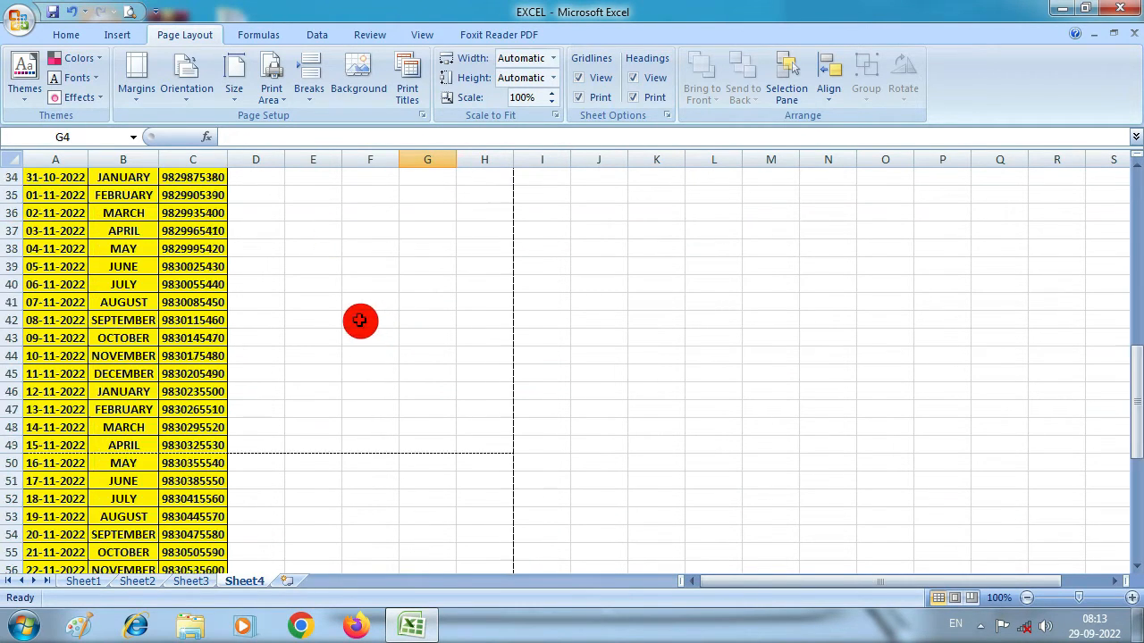
scroll(359, 309, "up", 14)
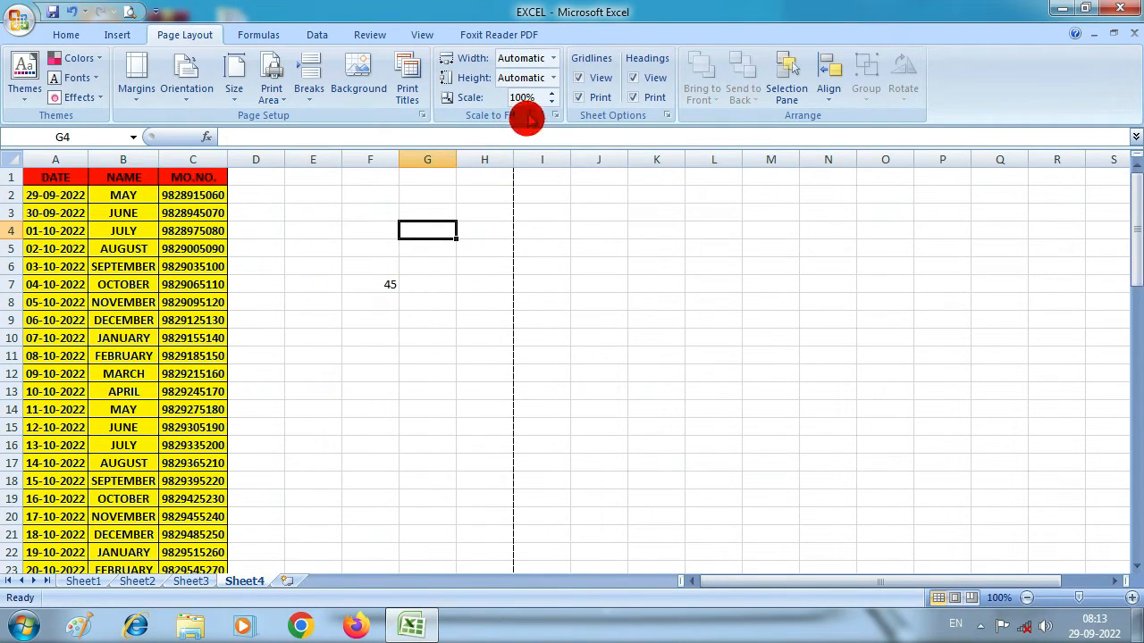
Set the print scaling width to 2 pages and select cell G11
left_click(554, 58)
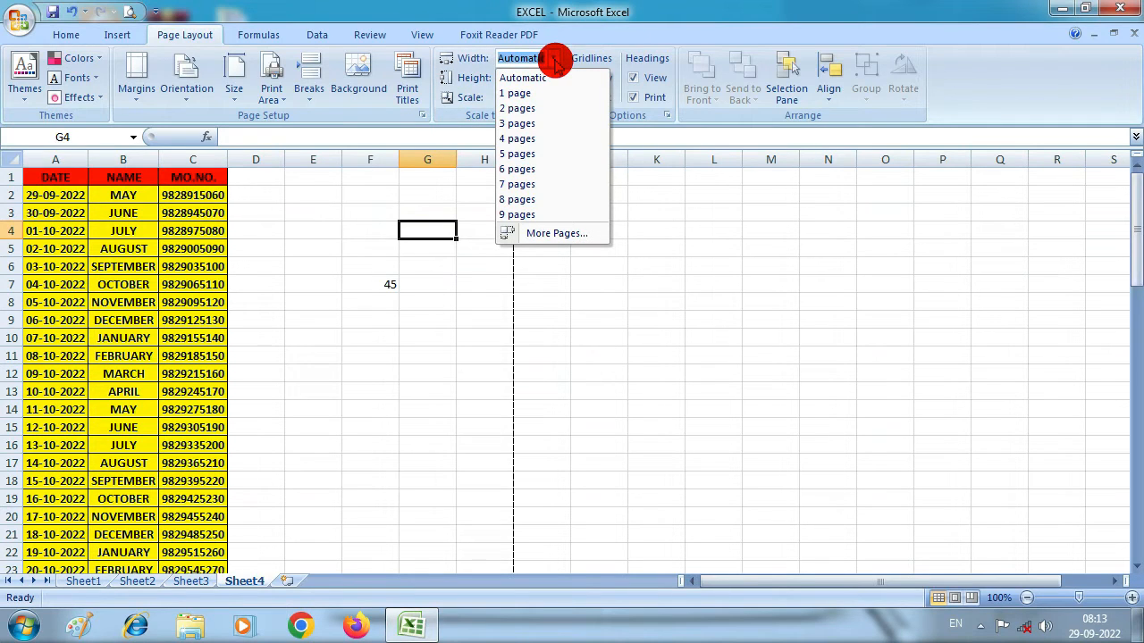
left_click(533, 108)
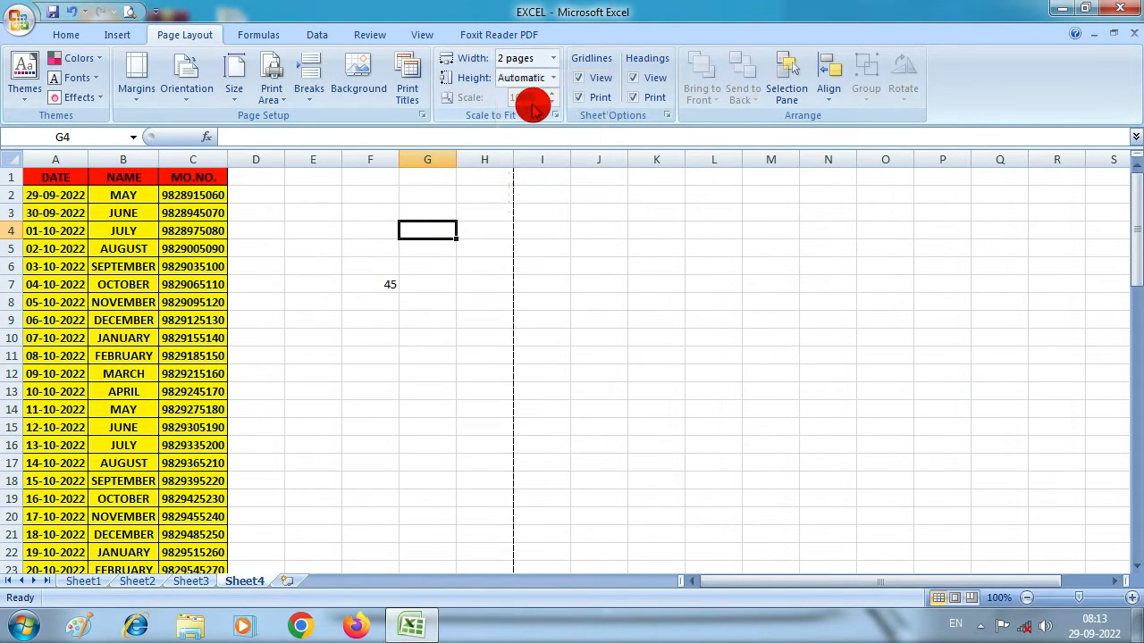
left_click(404, 354)
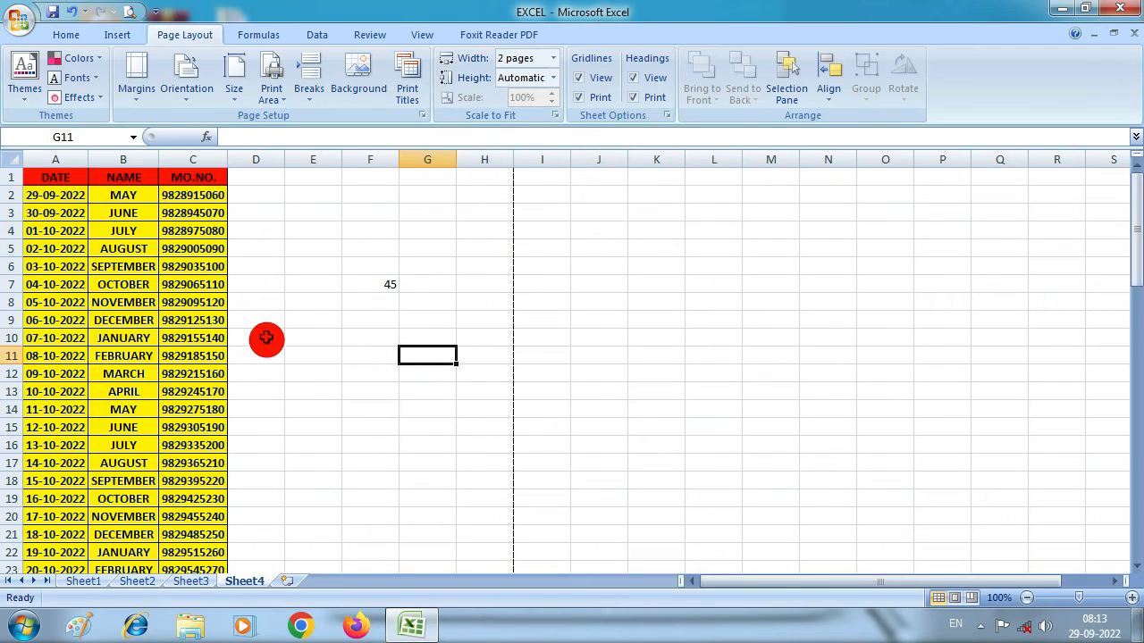
Set the print scaling height to 3 pages and check the page breaks along the whole list
left_click(556, 79)
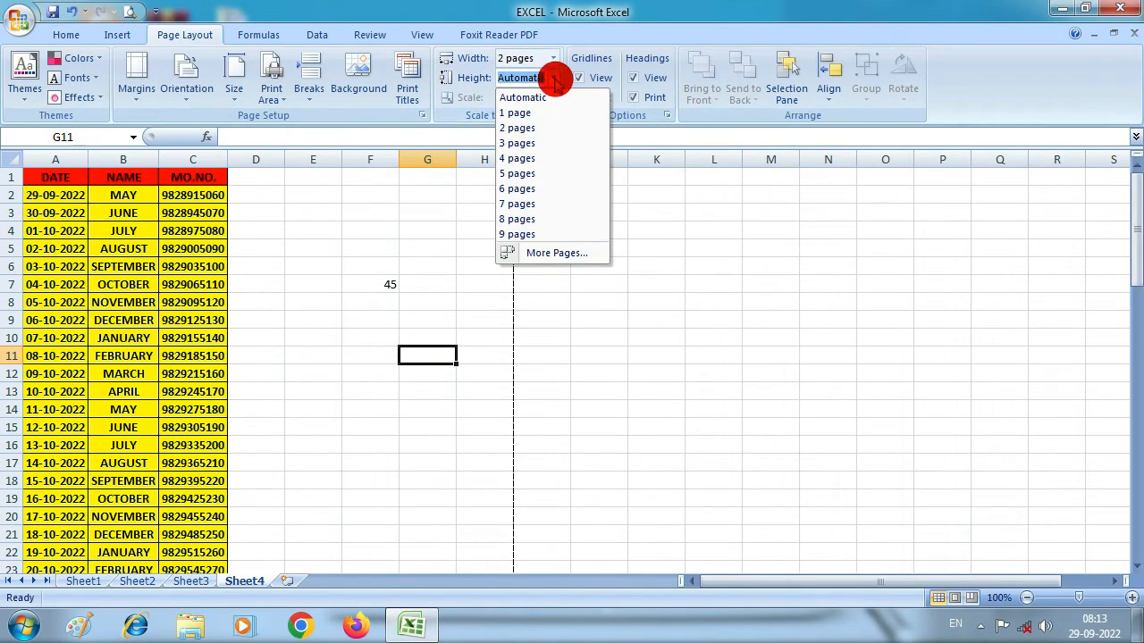
left_click(534, 141)
scroll(381, 333, "down", 17)
scroll(388, 320, "up", 12)
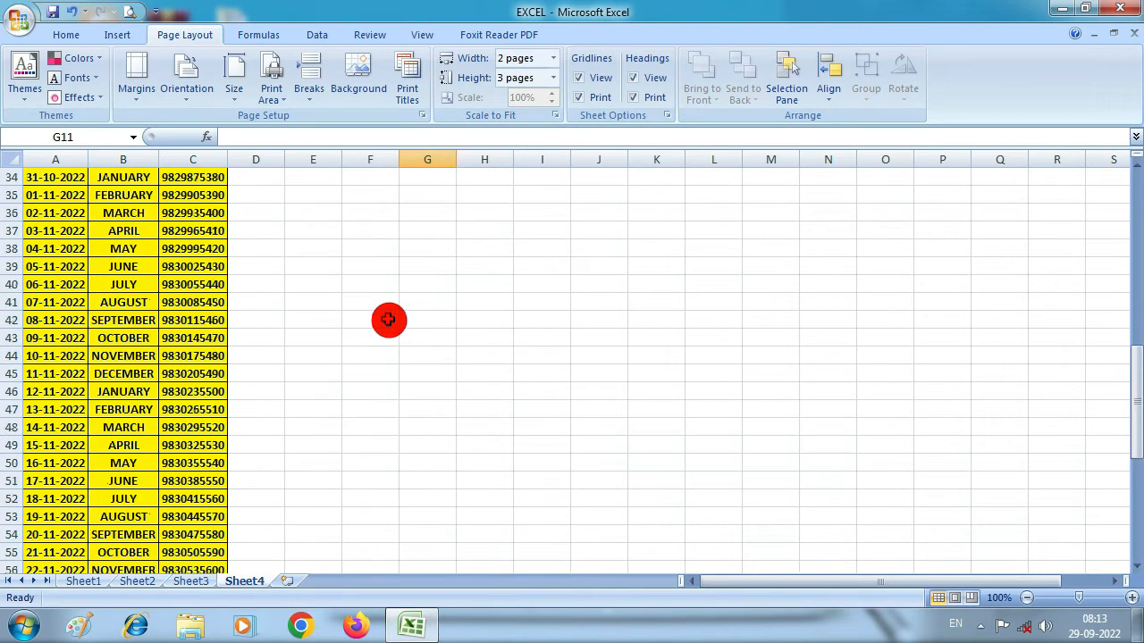
scroll(389, 319, "down", 18)
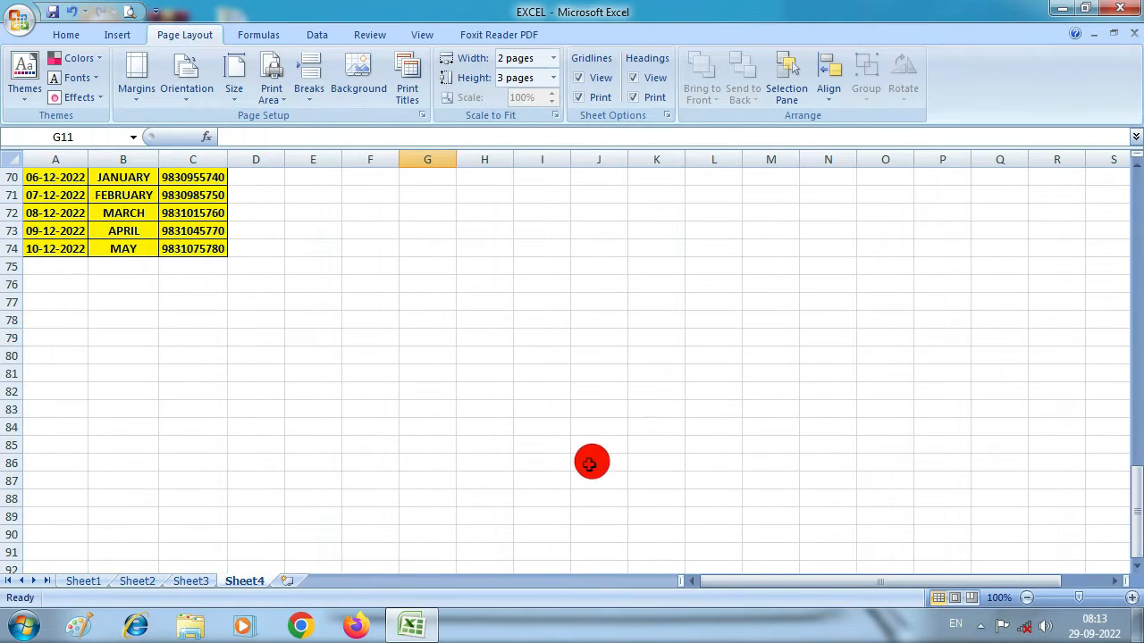
scroll(722, 463, "down", 6)
scroll(714, 457, "down", 11)
scroll(701, 442, "up", 20)
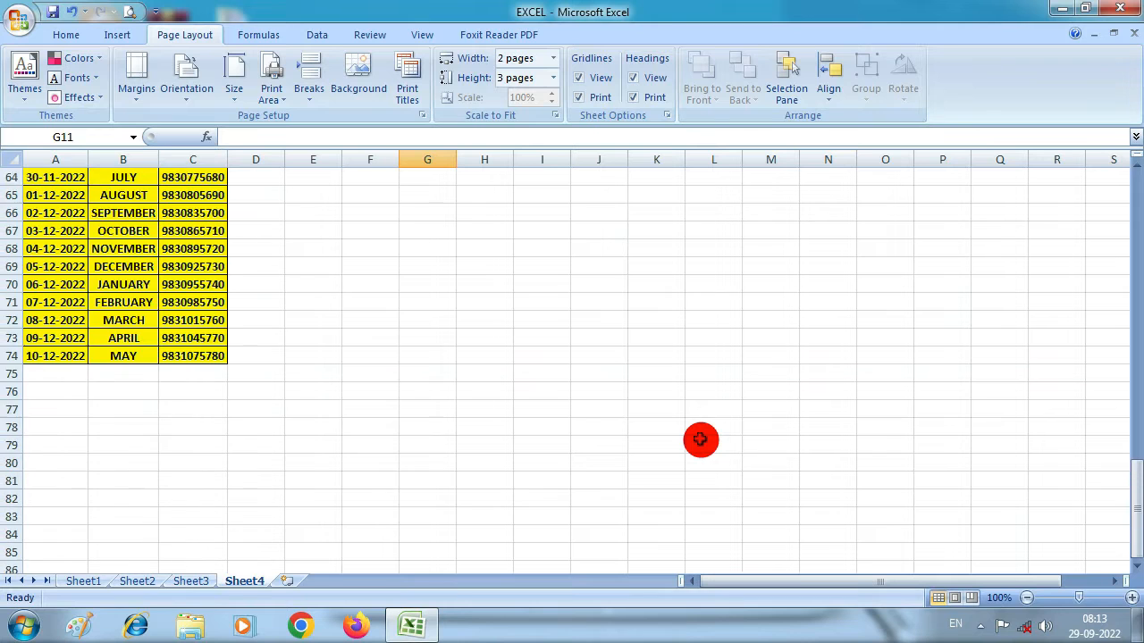
scroll(701, 438, "up", 11)
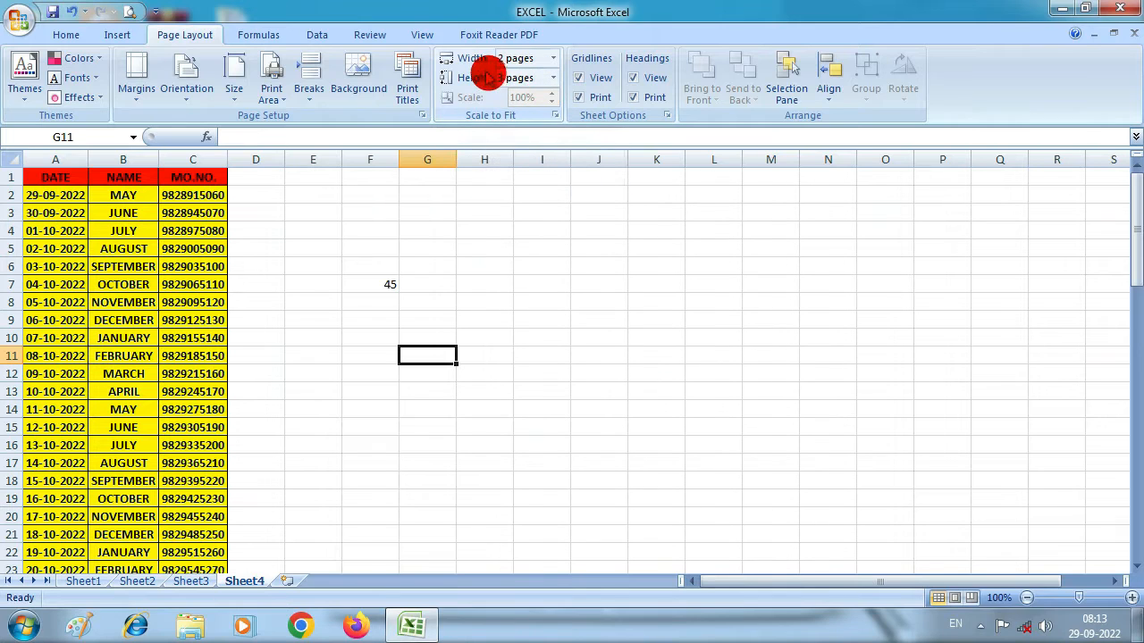
Set both the print scaling width and height to Automatic
left_click(555, 62)
left_click(542, 77)
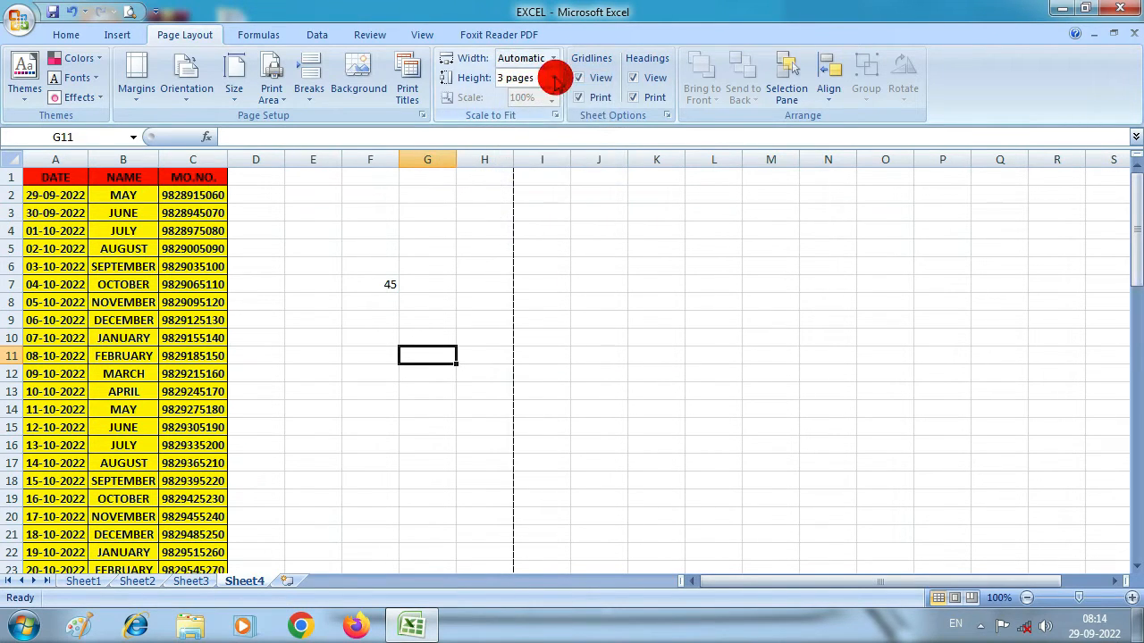
left_click(553, 78)
left_click(542, 96)
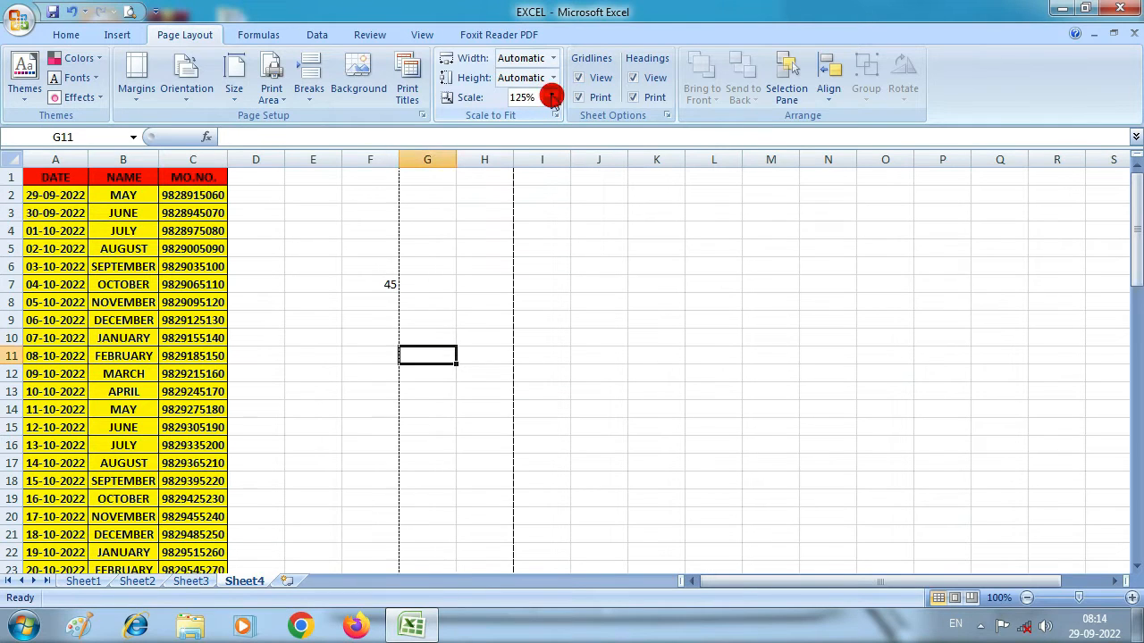
Increase the print scale to 145%, and open and close the page setup without changes
left_click(553, 96)
left_click(554, 100)
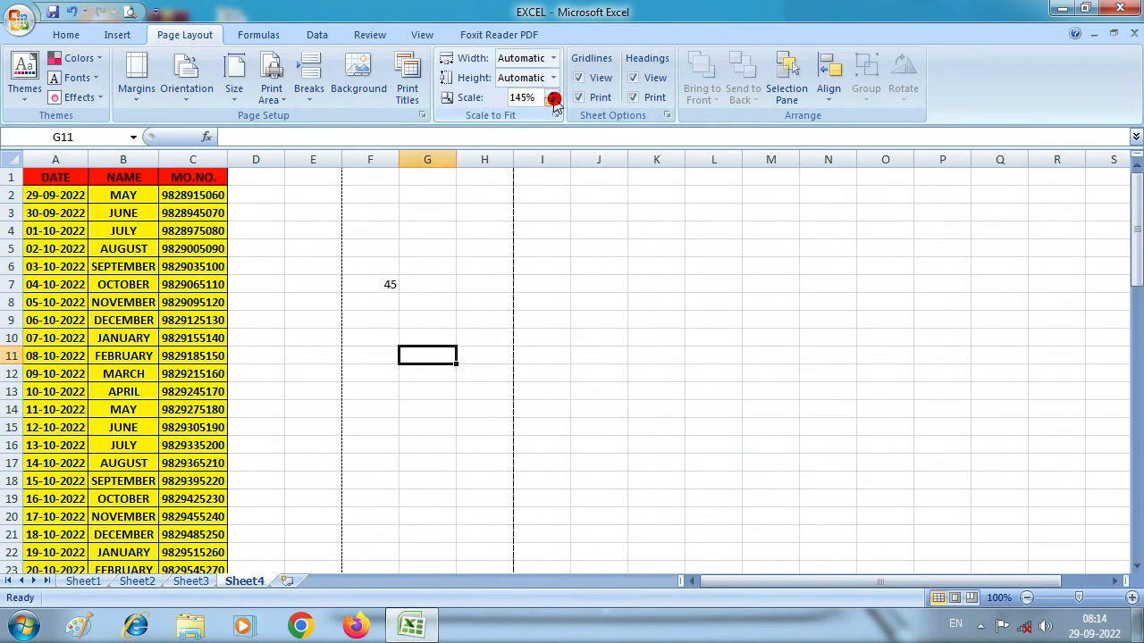
left_click(554, 116)
left_click(862, 112)
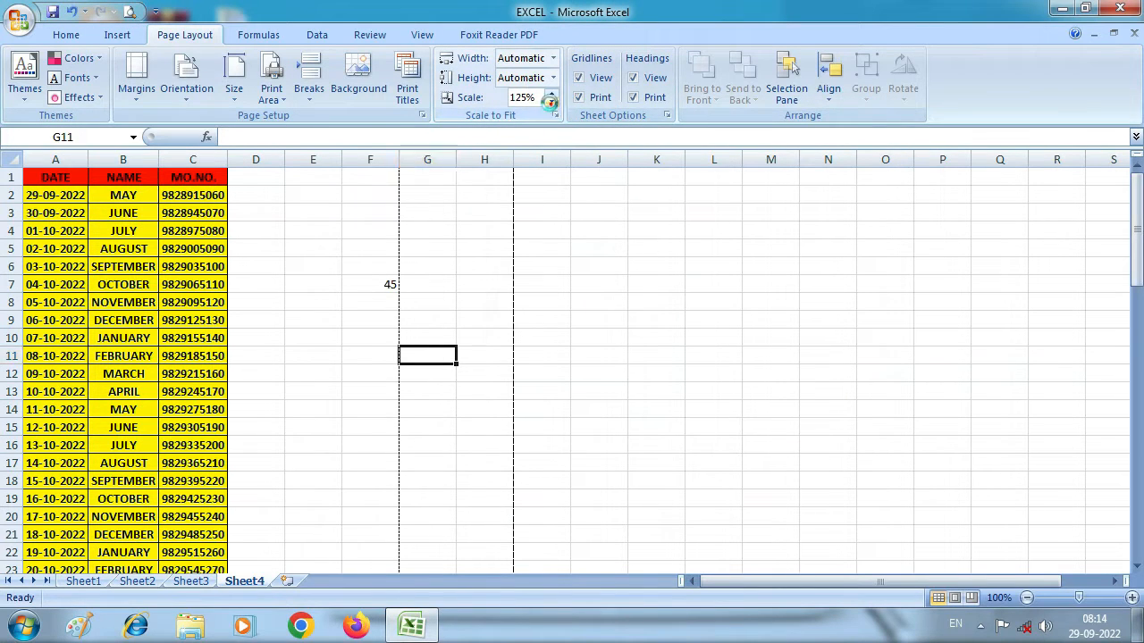
Reduce the print scale to 100% and select cell G6
left_click(551, 101)
left_click(552, 101)
left_click(551, 101)
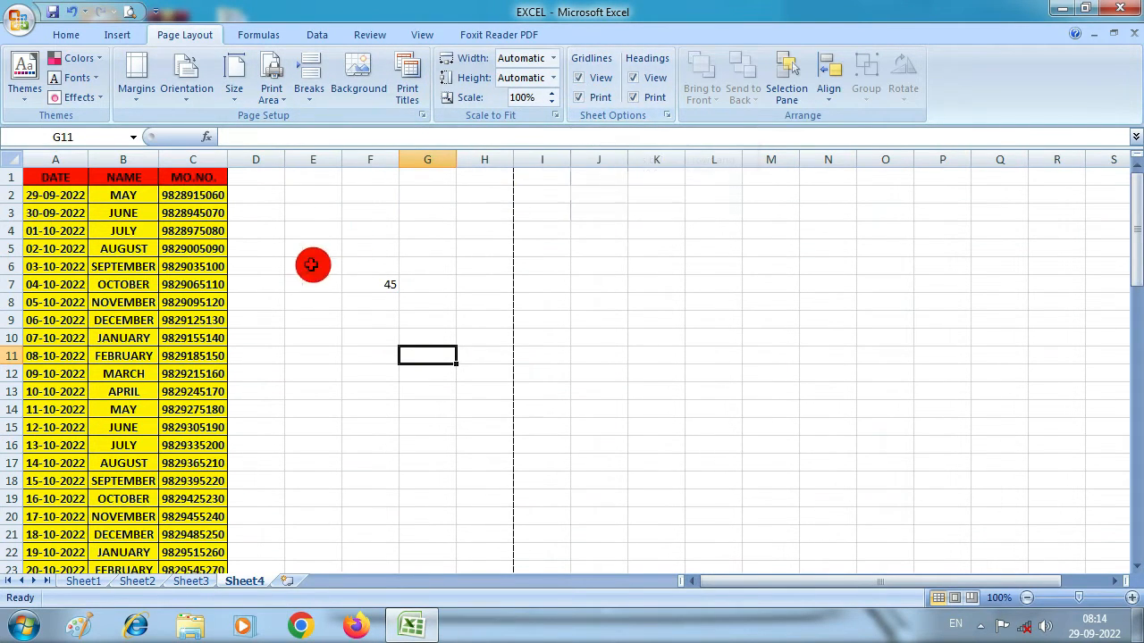
double_click(383, 218)
left_click(406, 264)
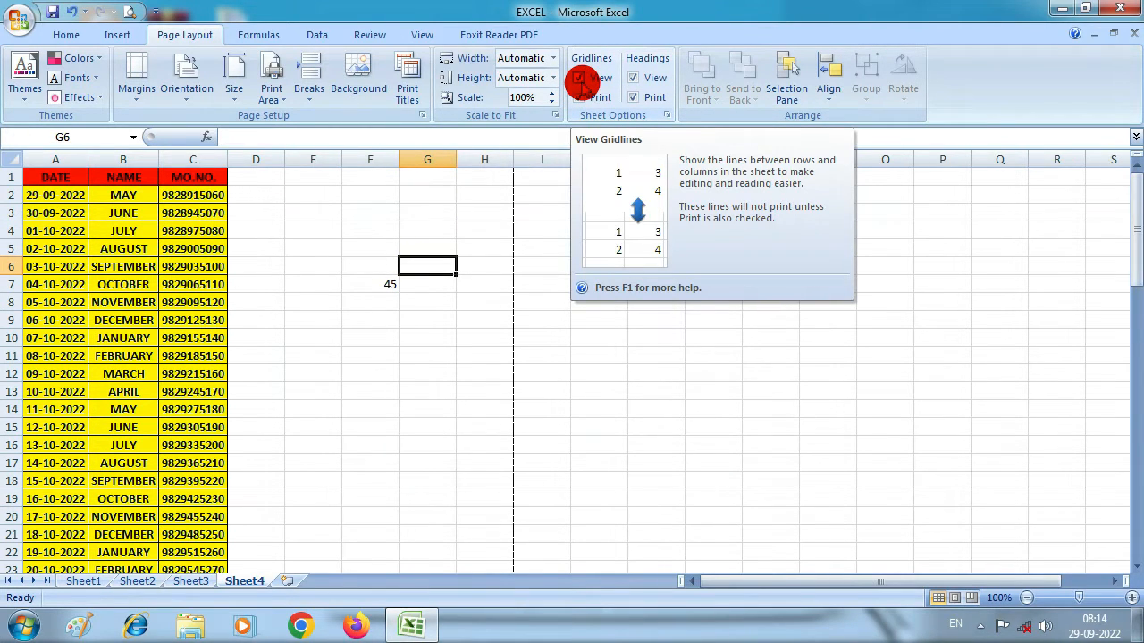
Hide the gridlines on the worksheet, select cell E3 and show the gridlines again
left_click(581, 79)
left_click(665, 272)
left_click(388, 335)
left_click(336, 207)
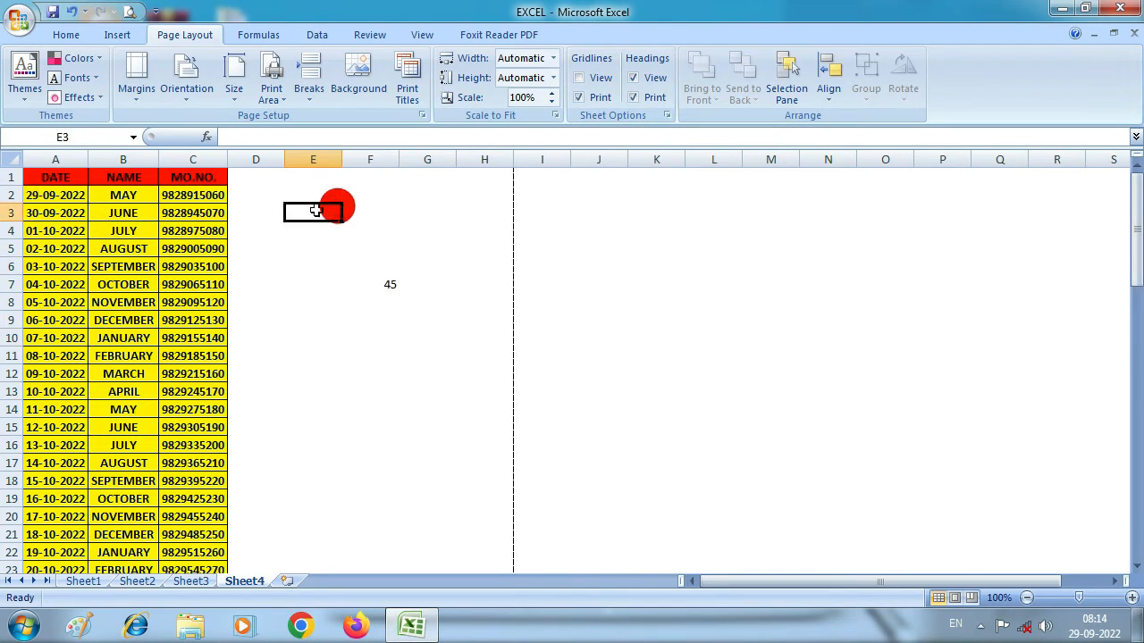
left_click(579, 79)
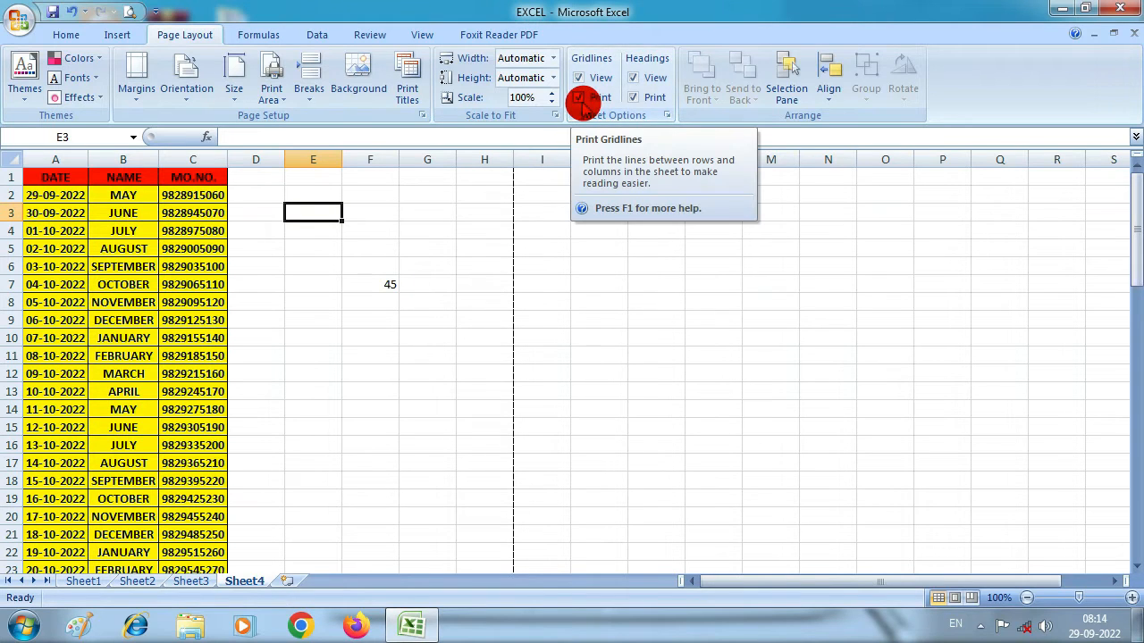
Turn off gridline printing for the sheet and check the page in print preview
left_click(577, 101)
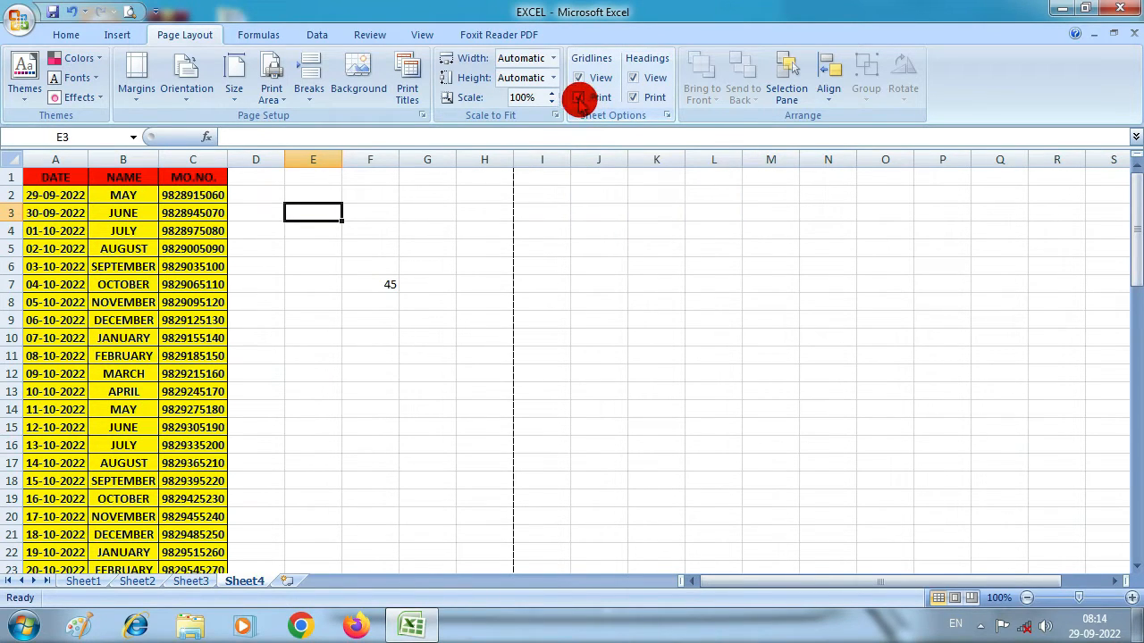
left_click(129, 12)
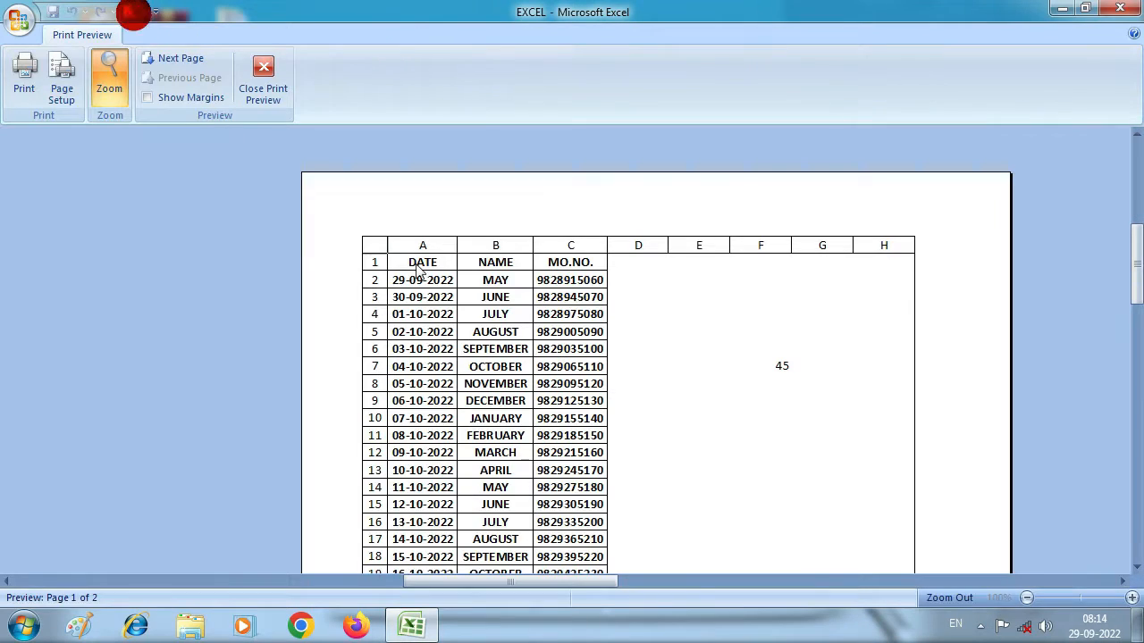
scroll(767, 340, "down", 10)
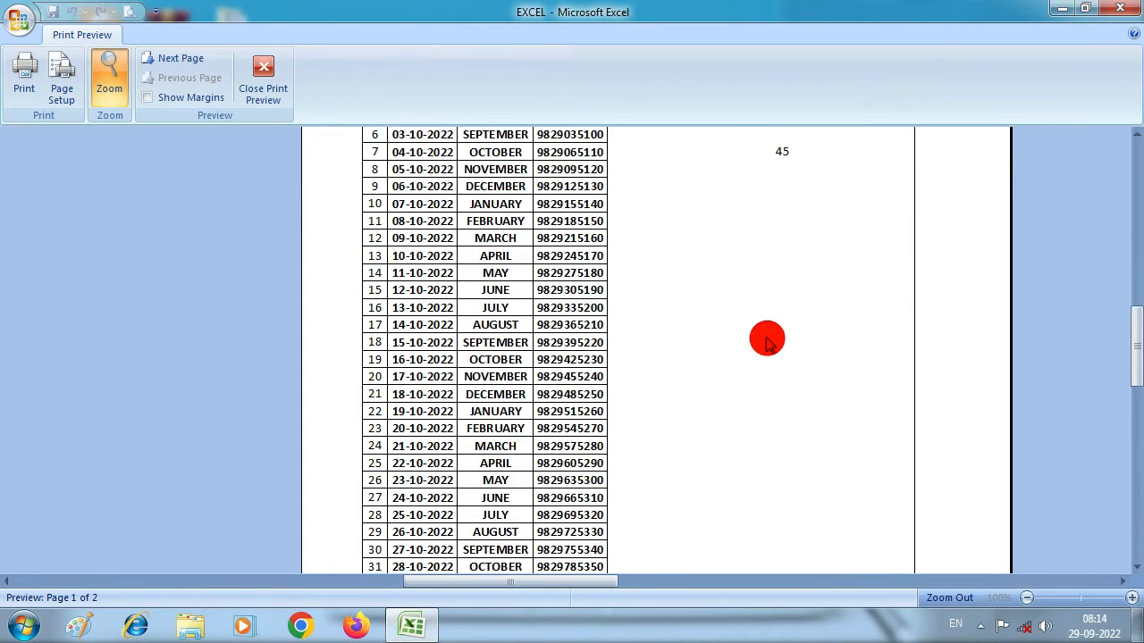
scroll(769, 339, "up", 2)
left_click(263, 84)
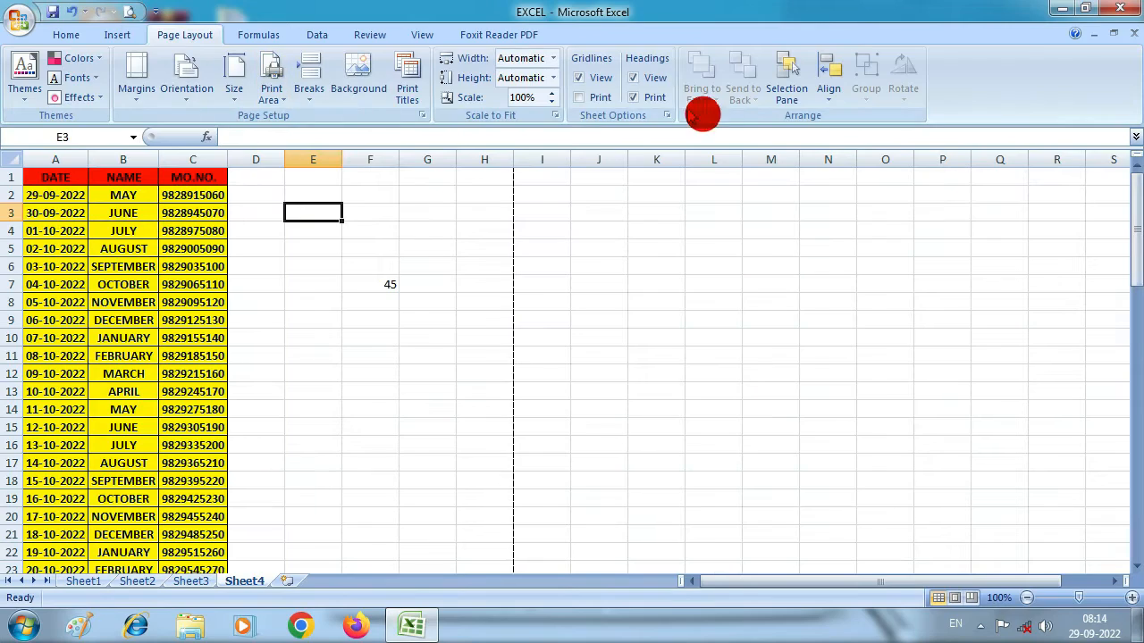
Turn gridline printing back on and check the gridlines in print preview
left_click(597, 99)
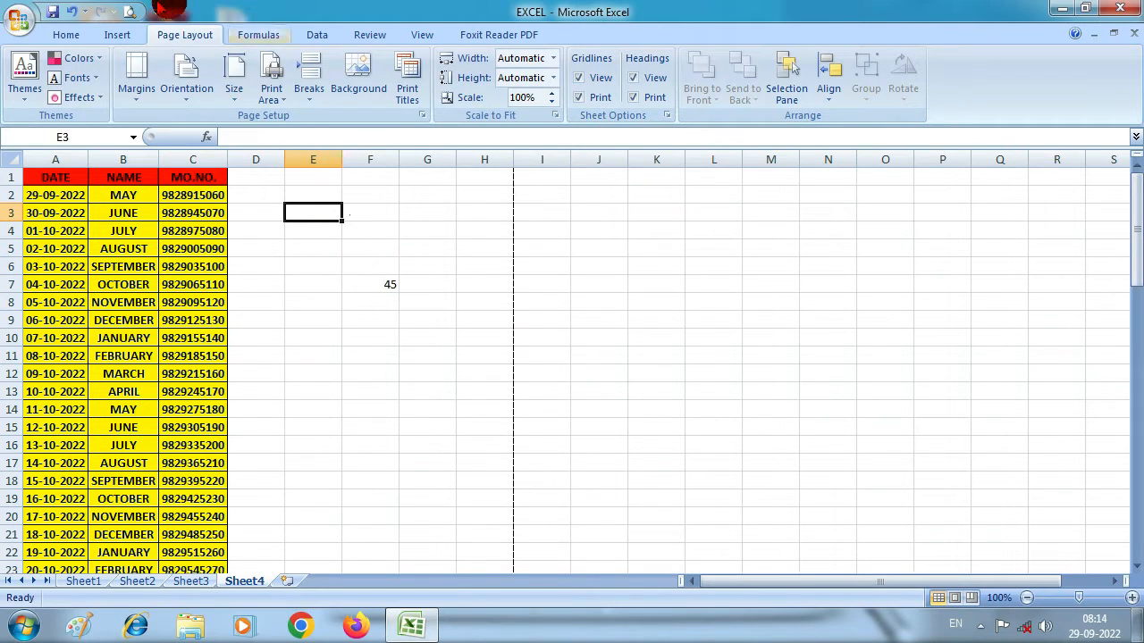
left_click(125, 12)
scroll(707, 307, "up", 3)
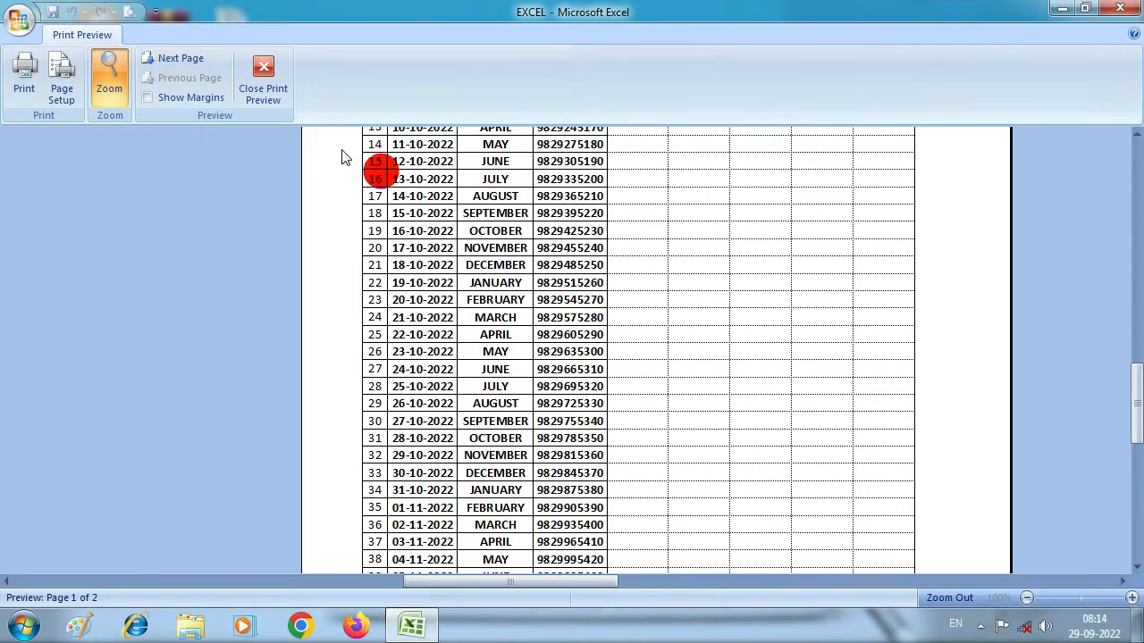
left_click(263, 76)
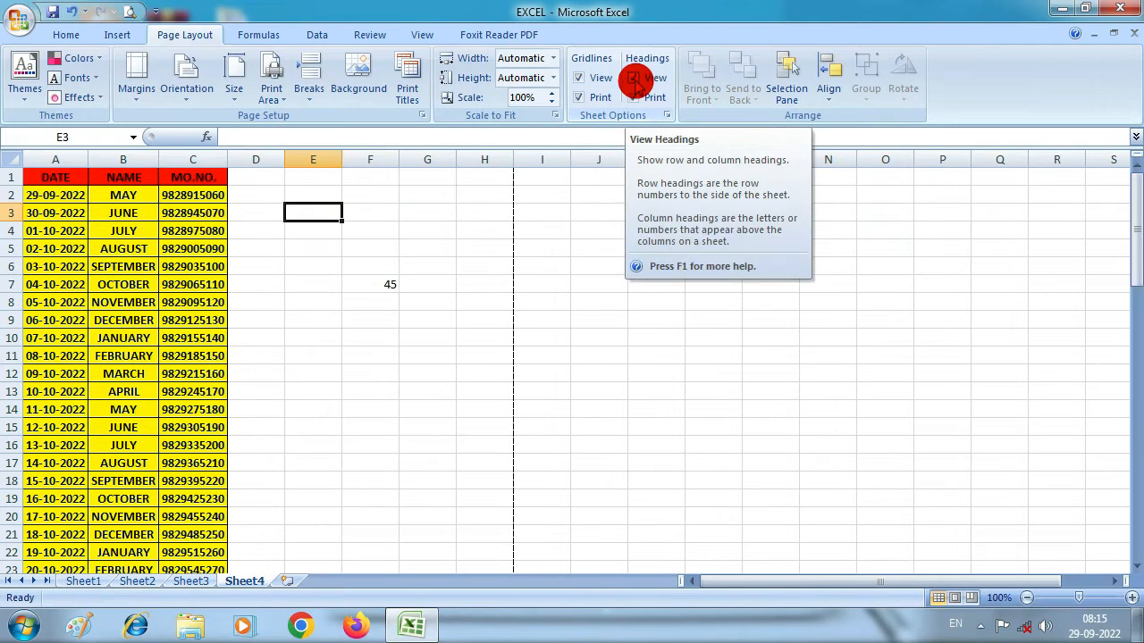
Hide and reshow the row and column headings on the sheet, and check the printed headings in print preview
left_click(635, 79)
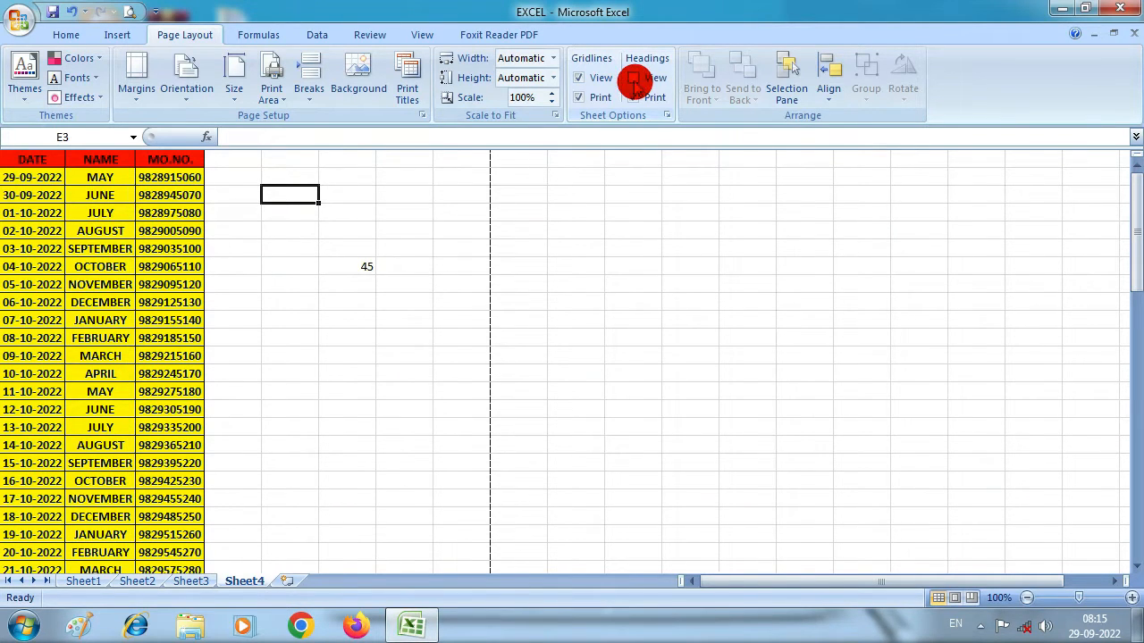
left_click(635, 78)
left_click(632, 98)
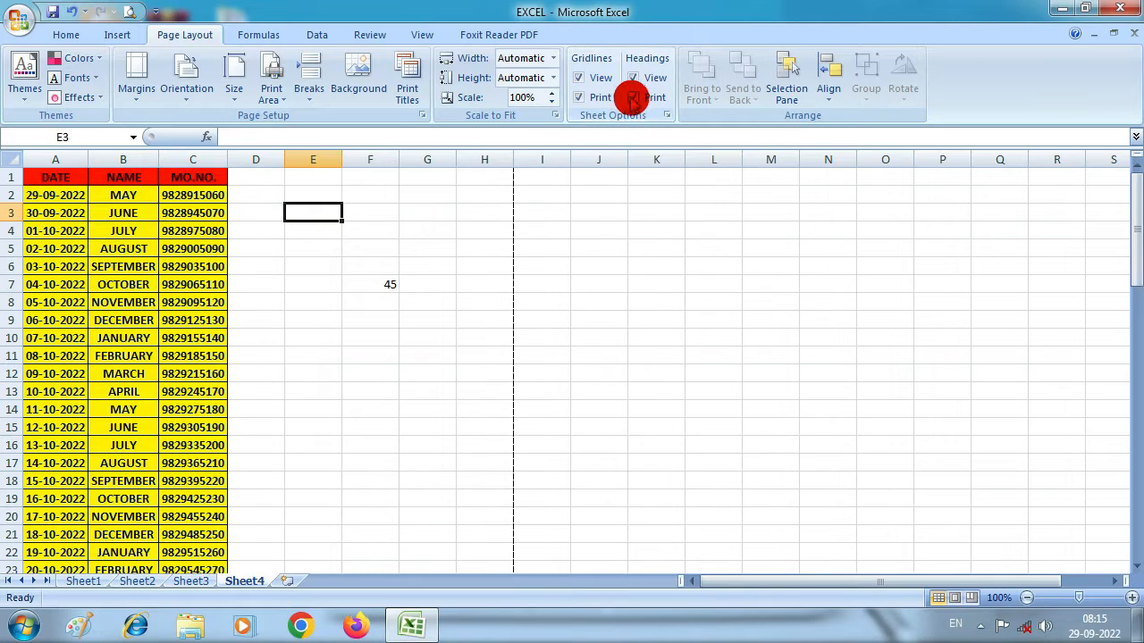
left_click(127, 12)
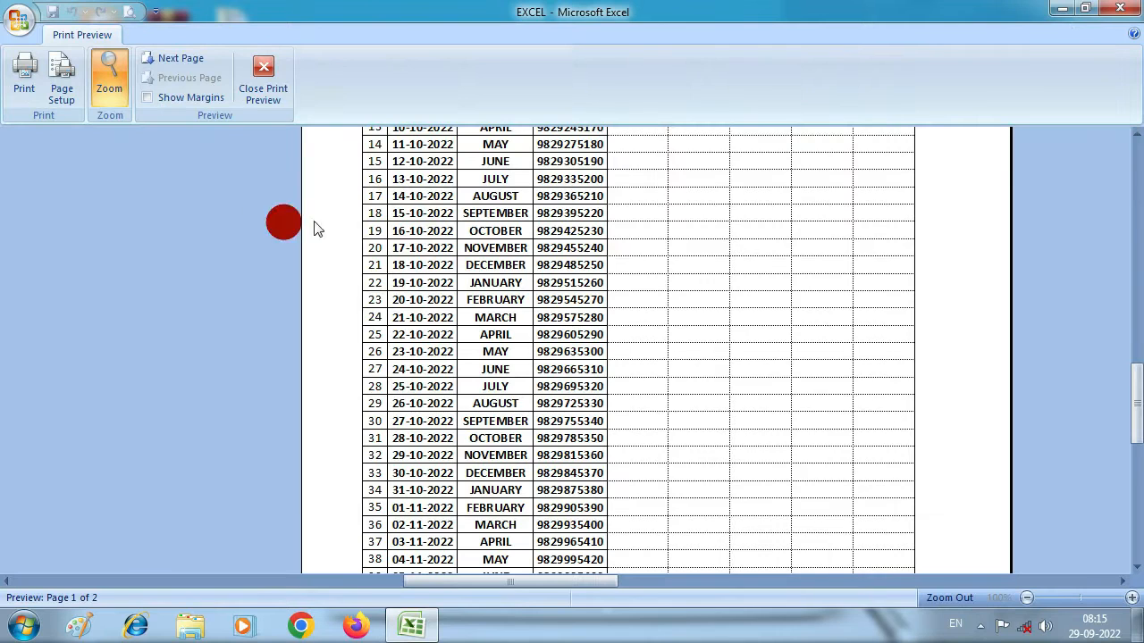
scroll(370, 263, "up", 5)
left_click(286, 82)
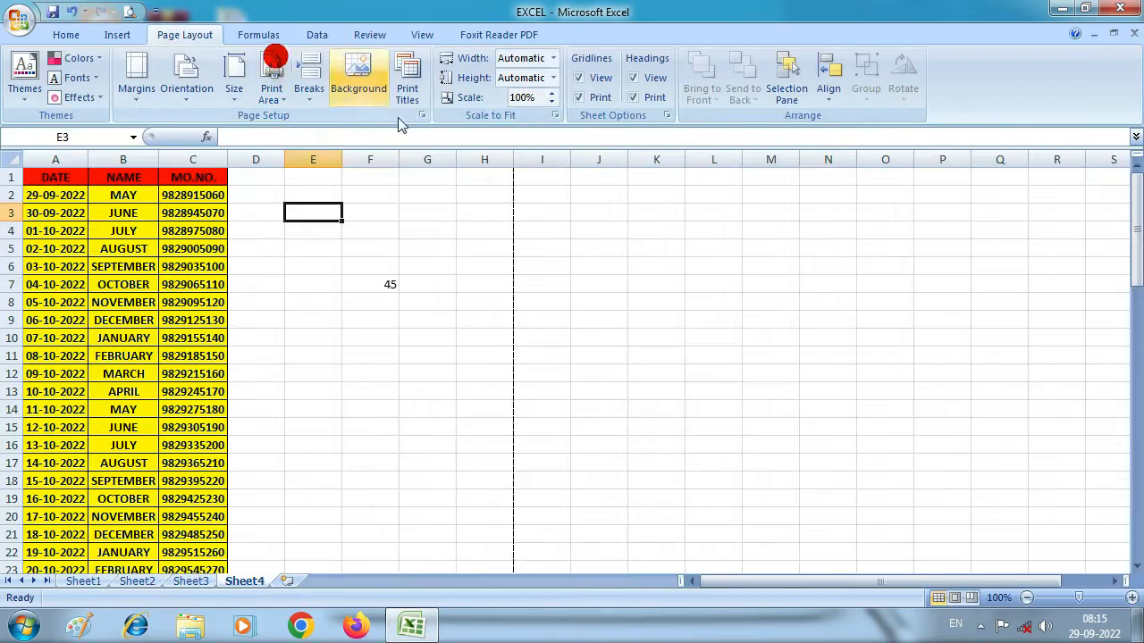
Turn off printing of the row and column headings and check the page in print preview
left_click(634, 99)
left_click(128, 12)
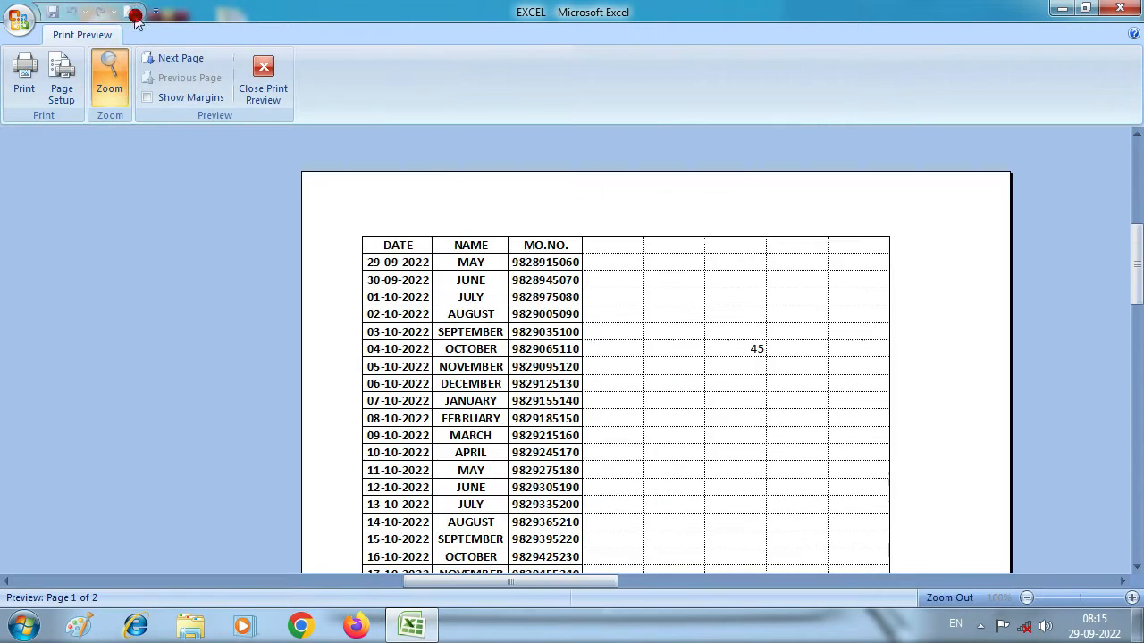
left_click(287, 90)
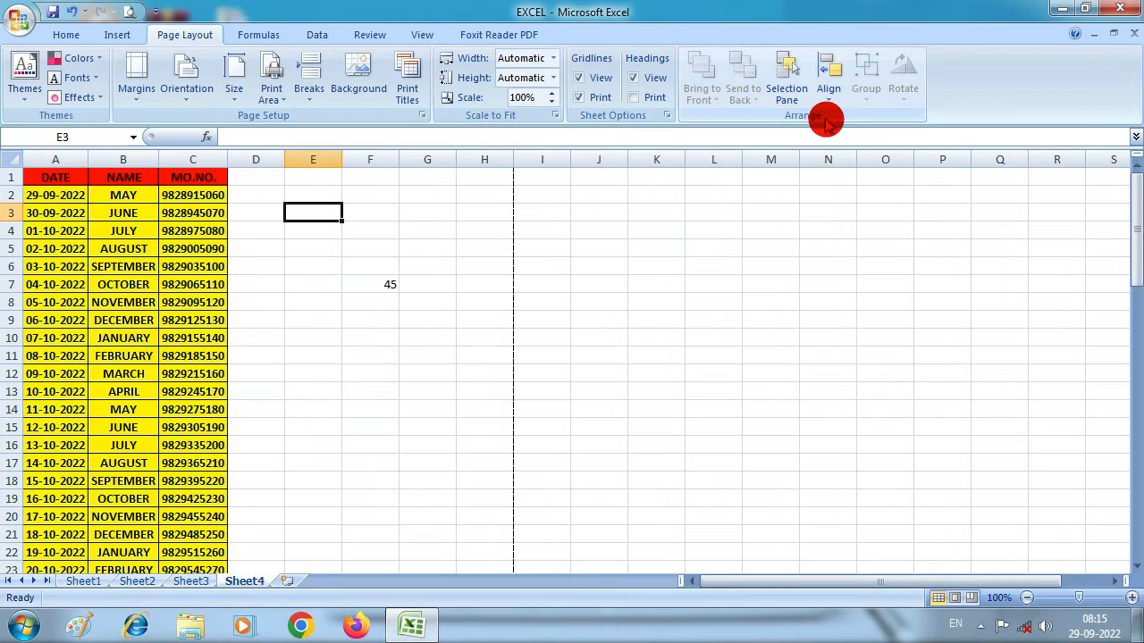
Draw a rectangle about 4.6 cm high and 5.4 cm wide covering cells F4 to I12
left_click(393, 282)
left_click(780, 91)
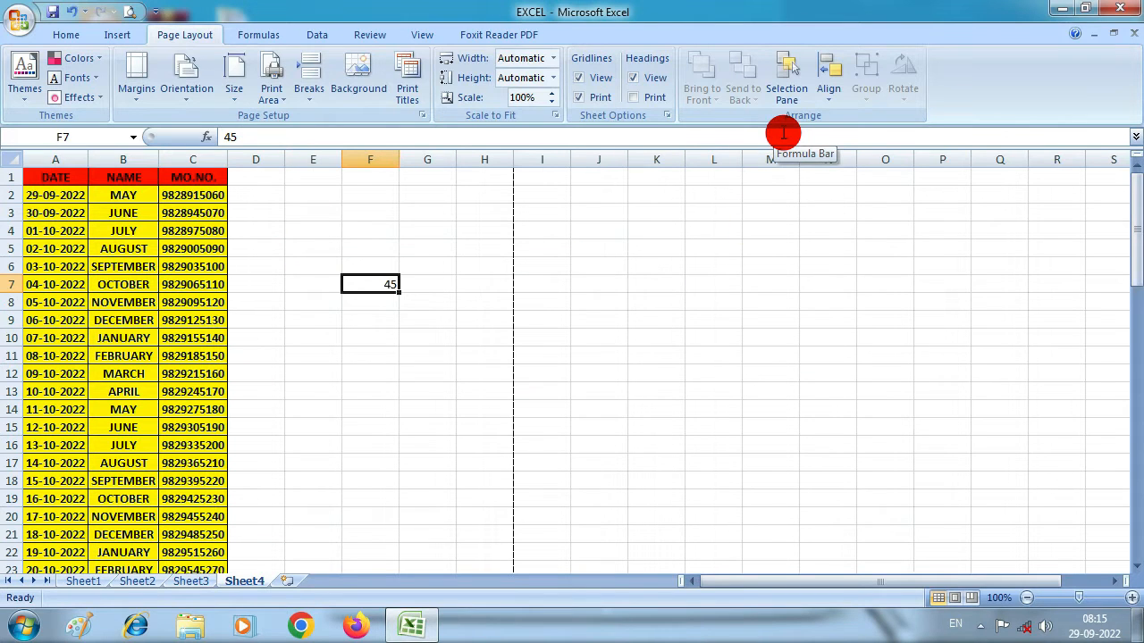
left_click(118, 35)
left_click(187, 88)
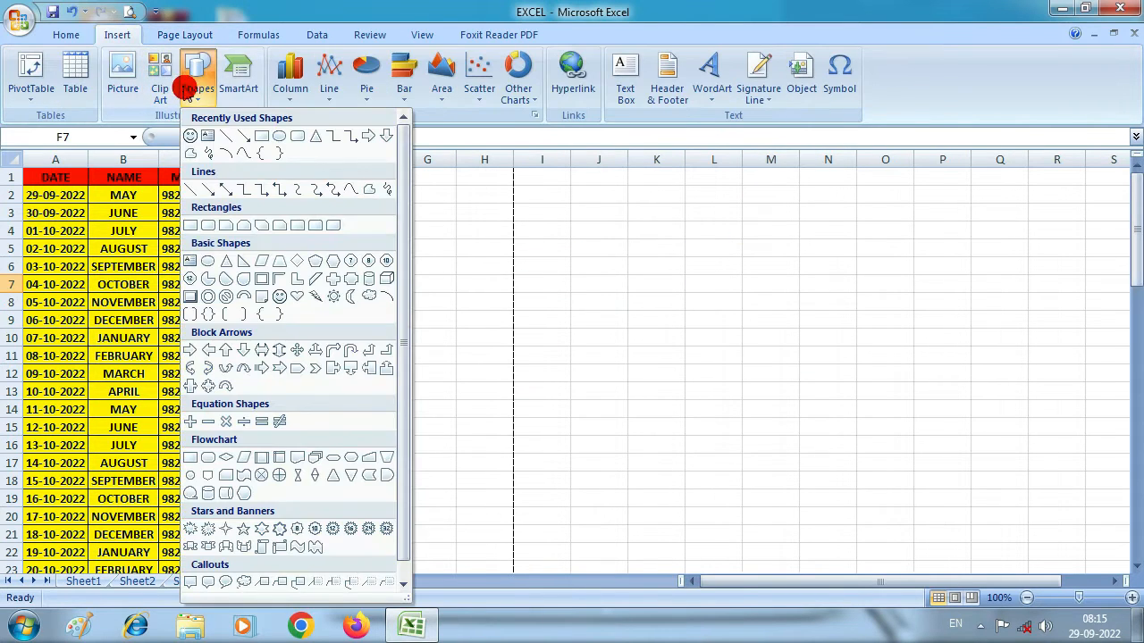
left_click(261, 135)
left_click_drag(354, 224, 538, 380)
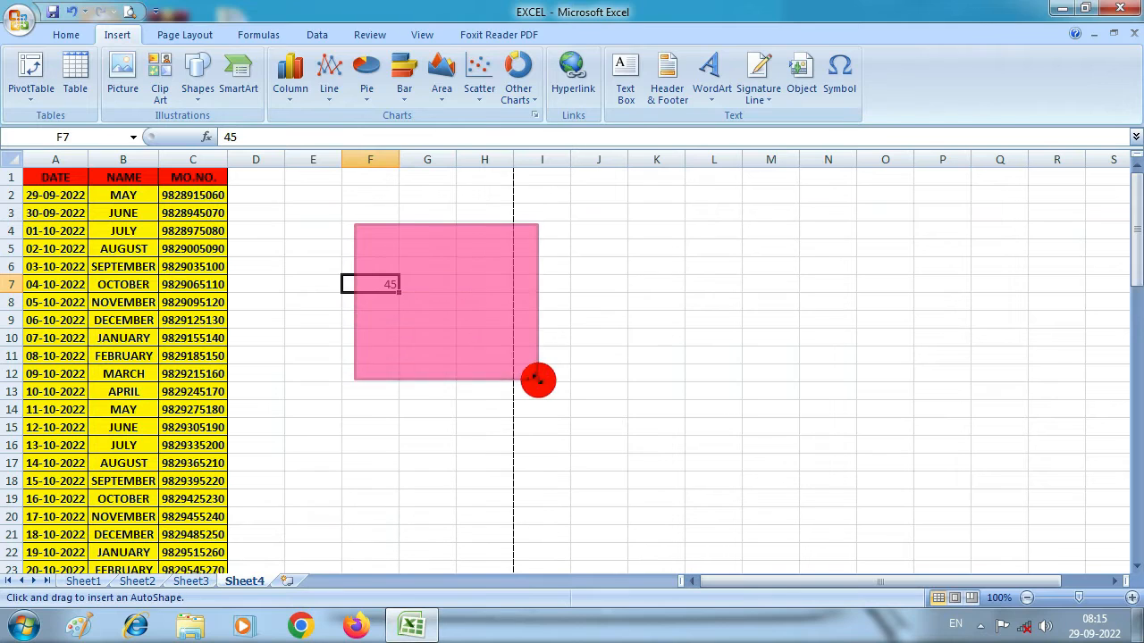
left_click(660, 377)
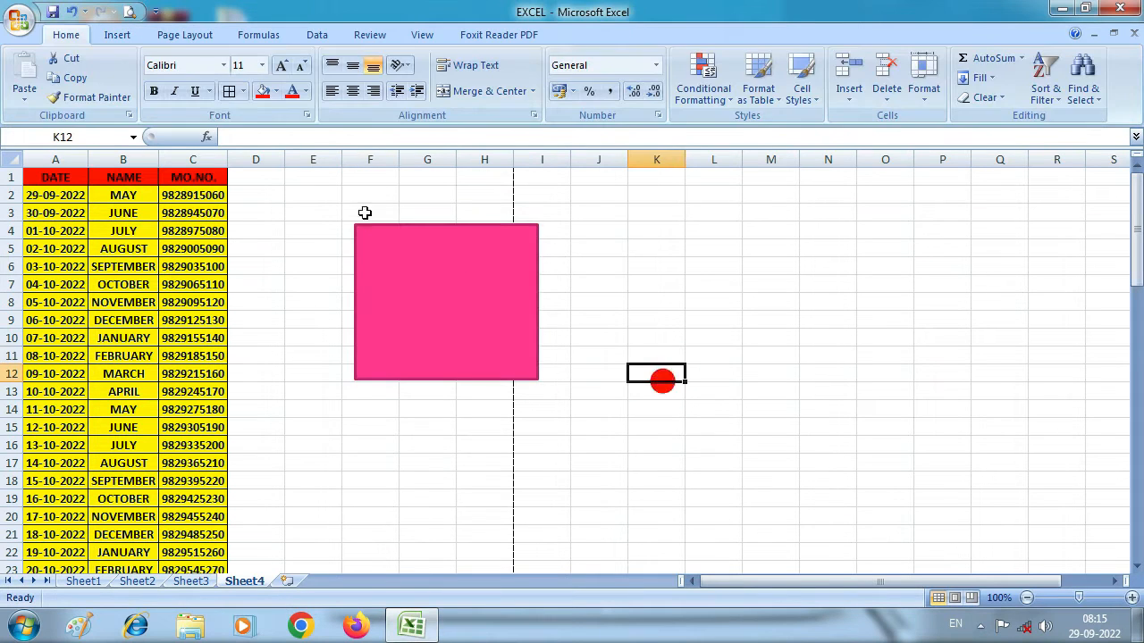
Draw an isosceles triangle about 7.3 cm high and 9.7 cm wide below the rectangle and apply the solid black shape style
left_click(116, 36)
left_click(198, 78)
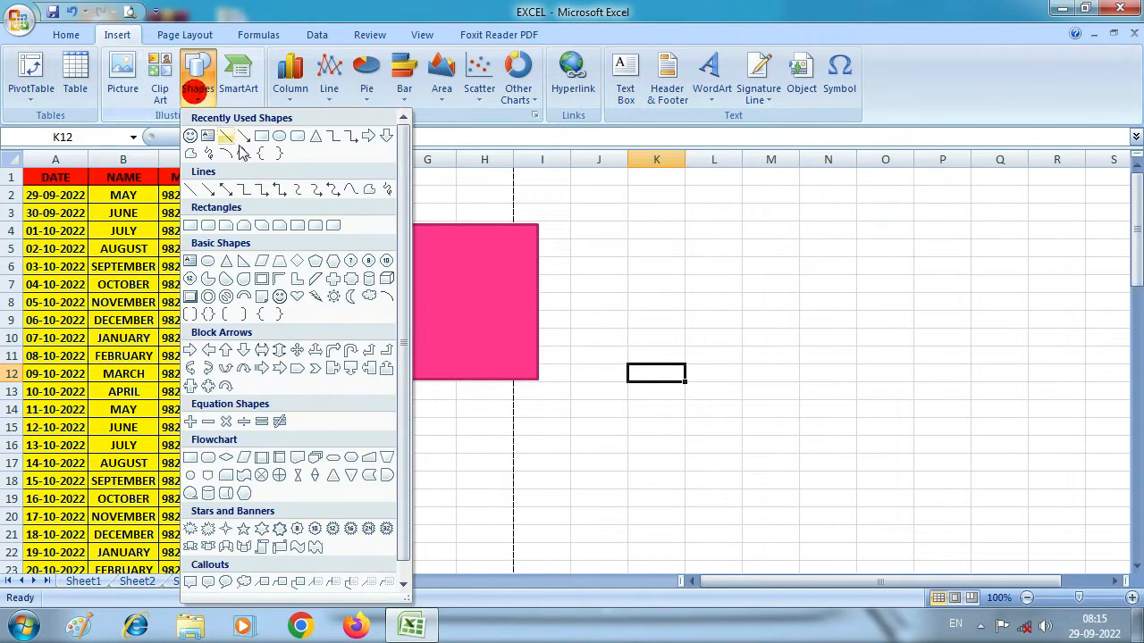
left_click(315, 135)
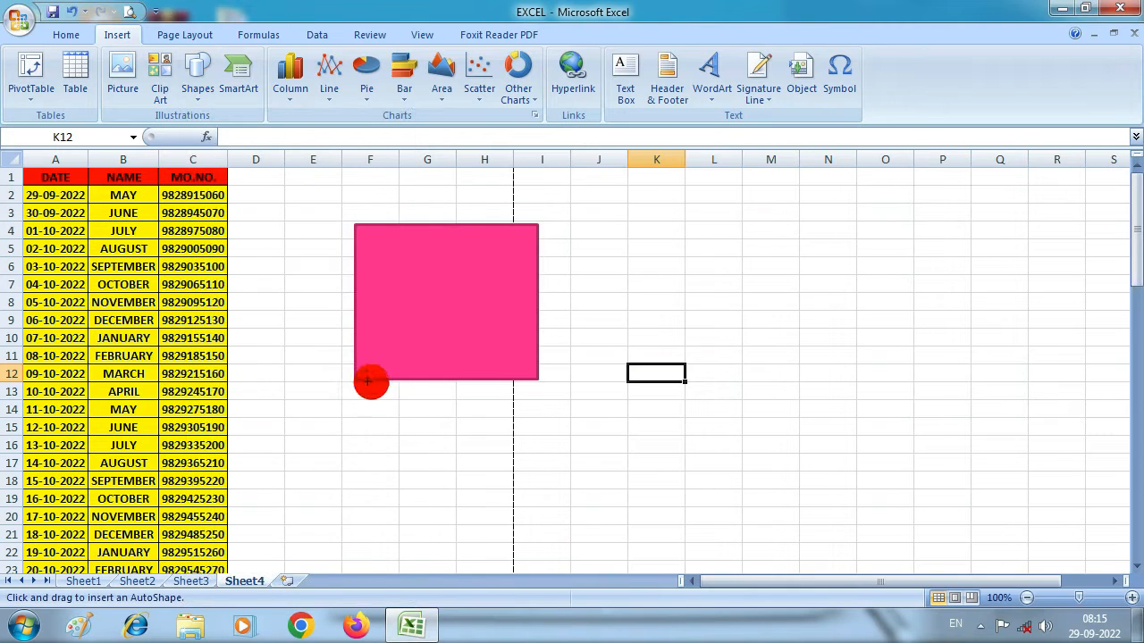
left_click_drag(358, 386, 593, 570)
left_click_drag(546, 501, 551, 469)
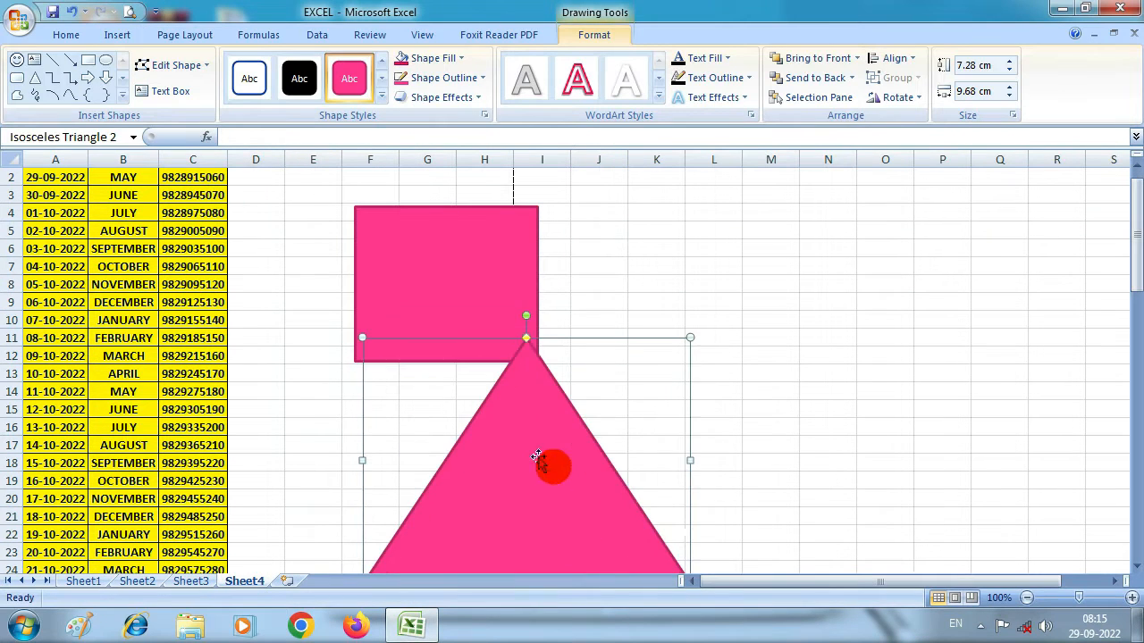
left_click(297, 83)
left_click(800, 260)
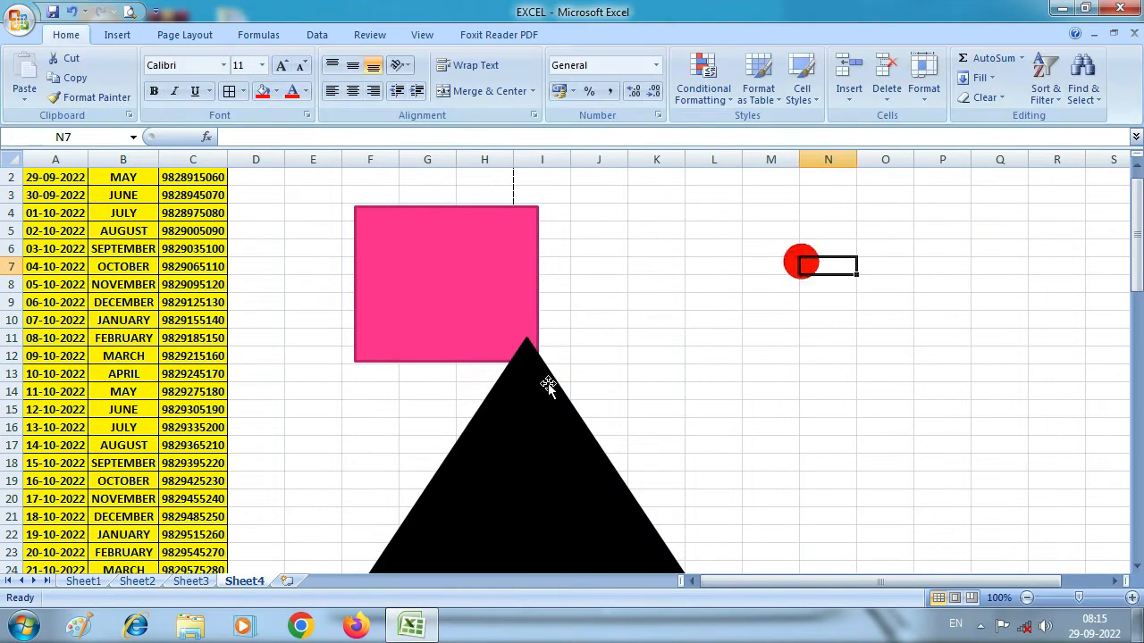
Move the black triangle up so that it overlaps the pink rectangle, with its tip near row 5
left_click(410, 230)
left_click(557, 447)
left_click(462, 290)
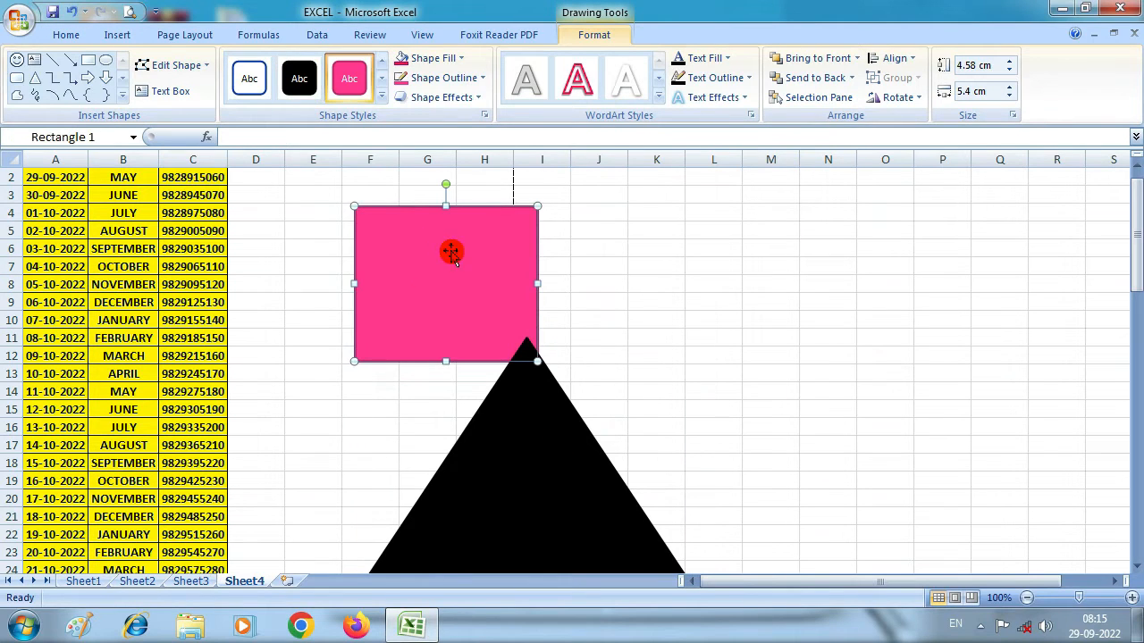
left_click(183, 32)
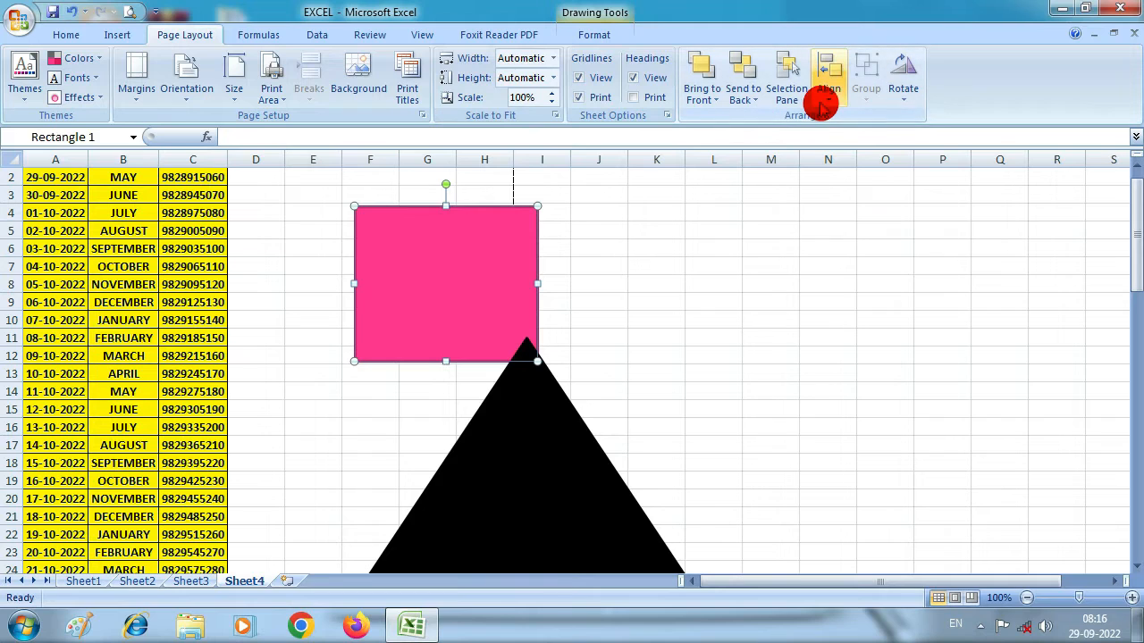
left_click(705, 440)
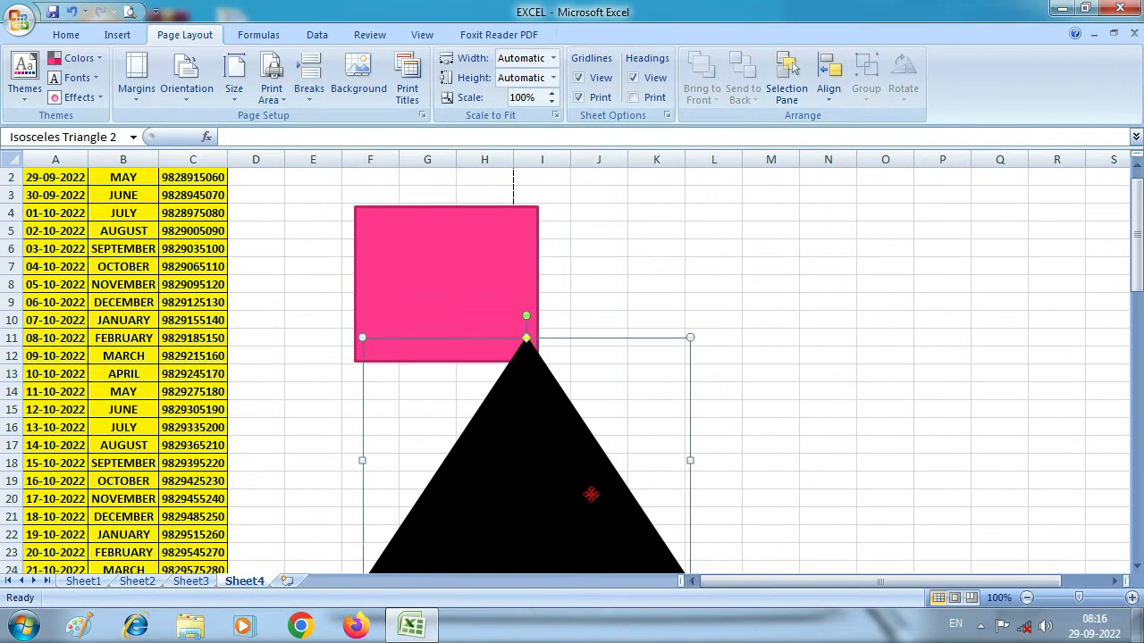
left_click_drag(590, 492, 571, 391)
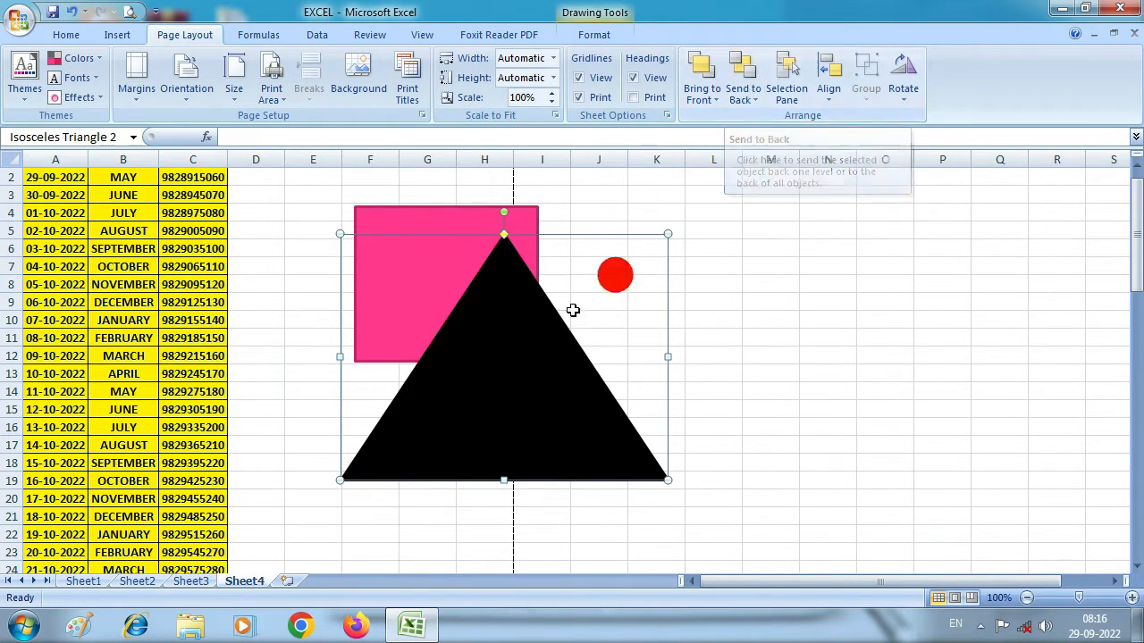
Send the black triangle behind the pink rectangle and bring it back to the front
left_click(743, 78)
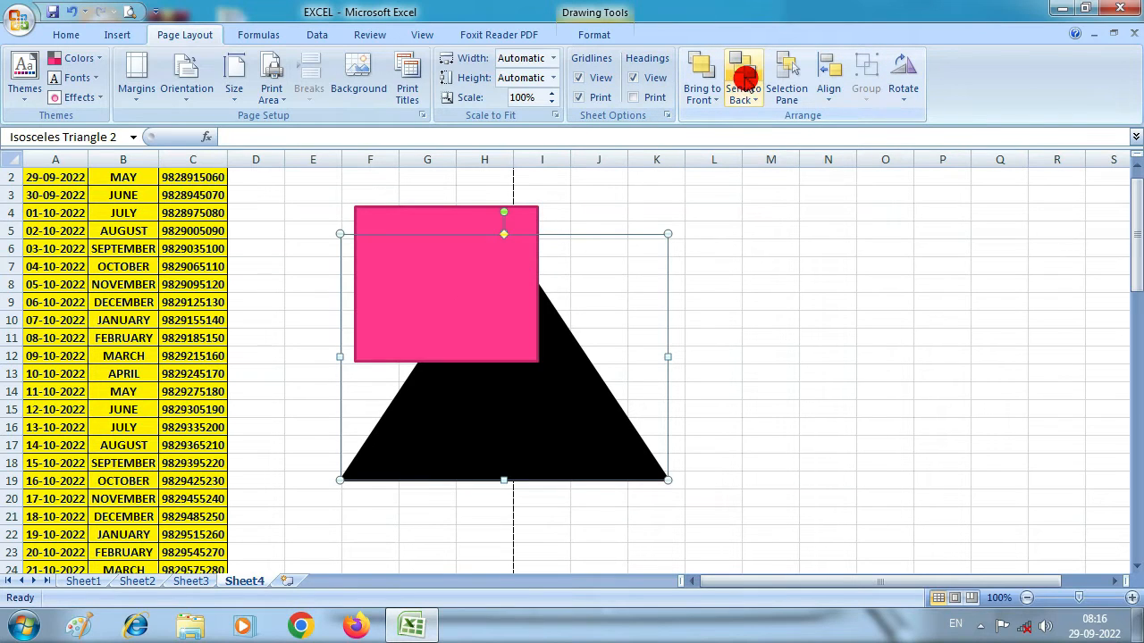
left_click(700, 75)
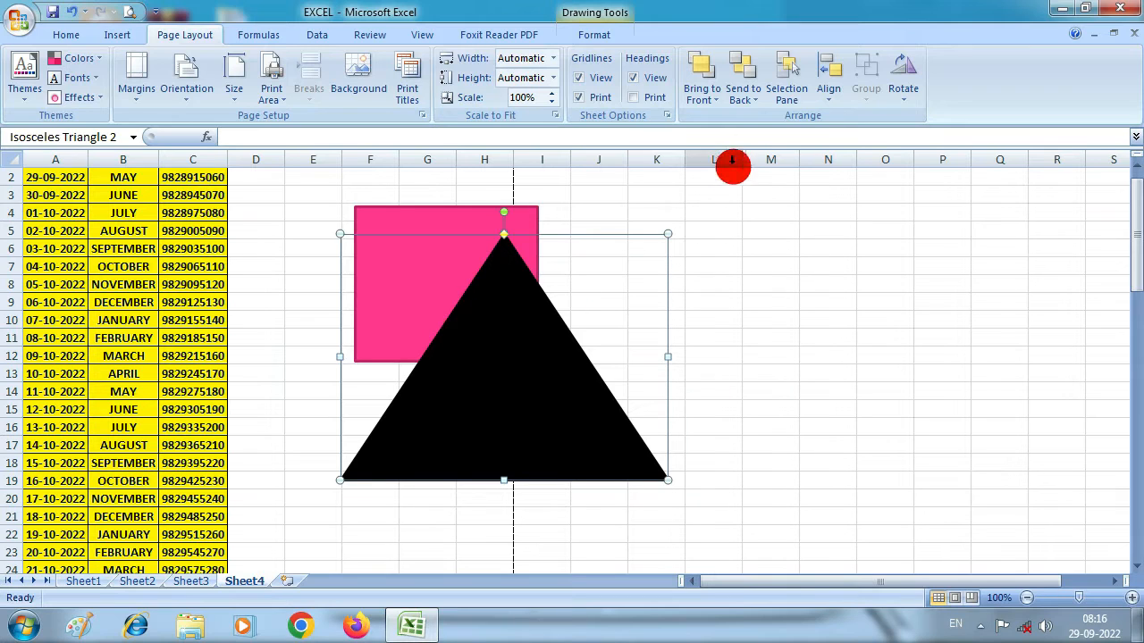
Open the Selection and Visibility pane, and hide and reshow the rectangle and the triangle individually
left_click(792, 95)
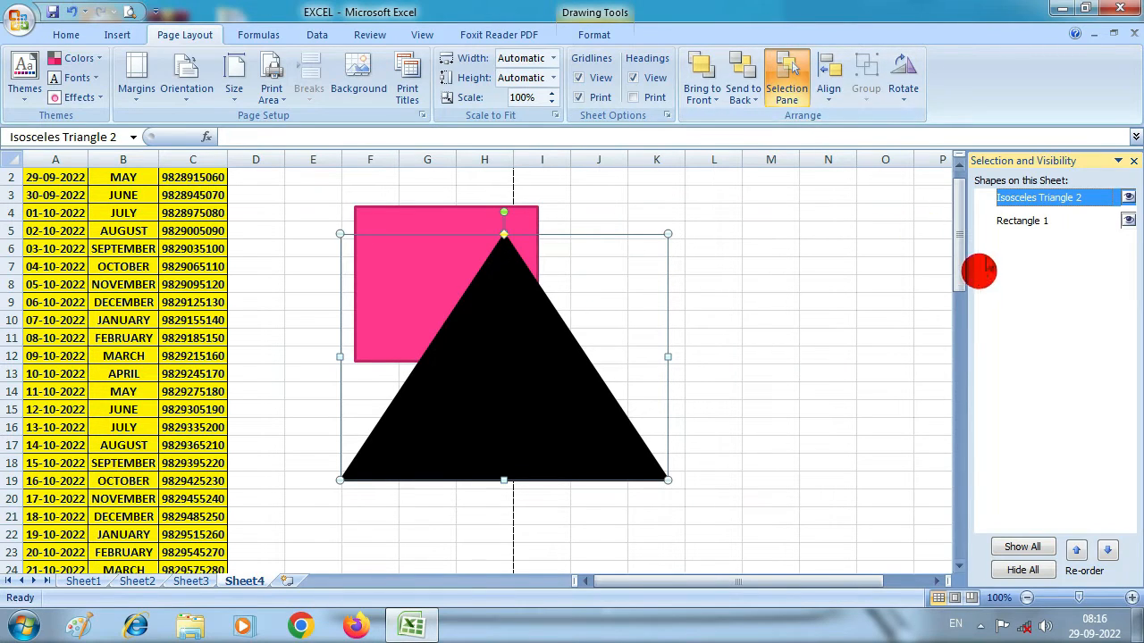
left_click(1129, 222)
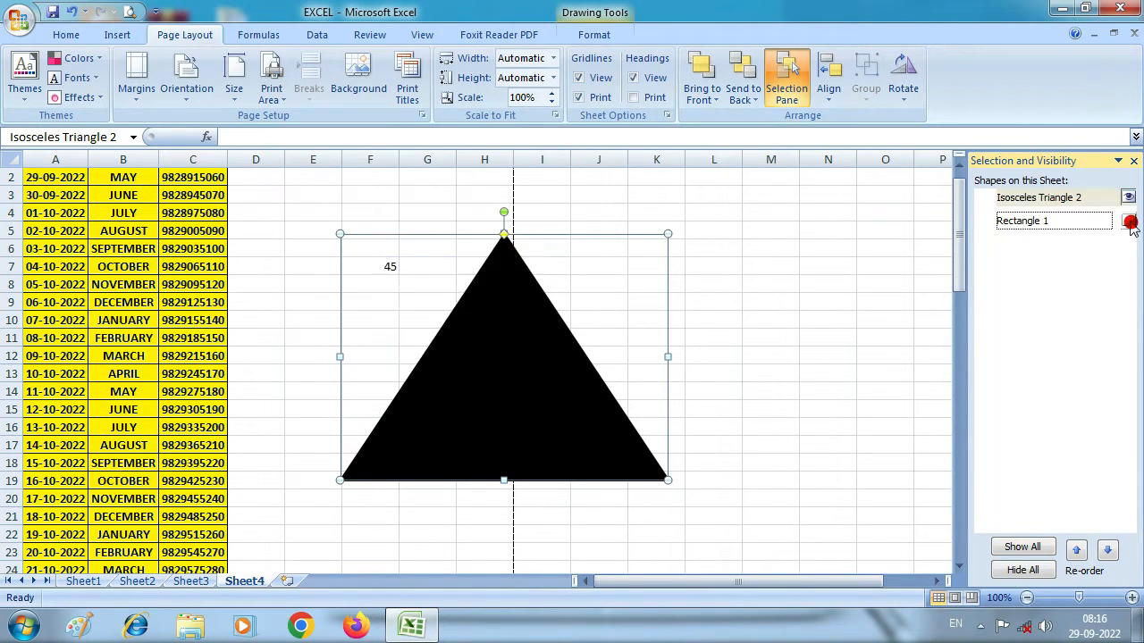
left_click(1129, 199)
left_click(1127, 220)
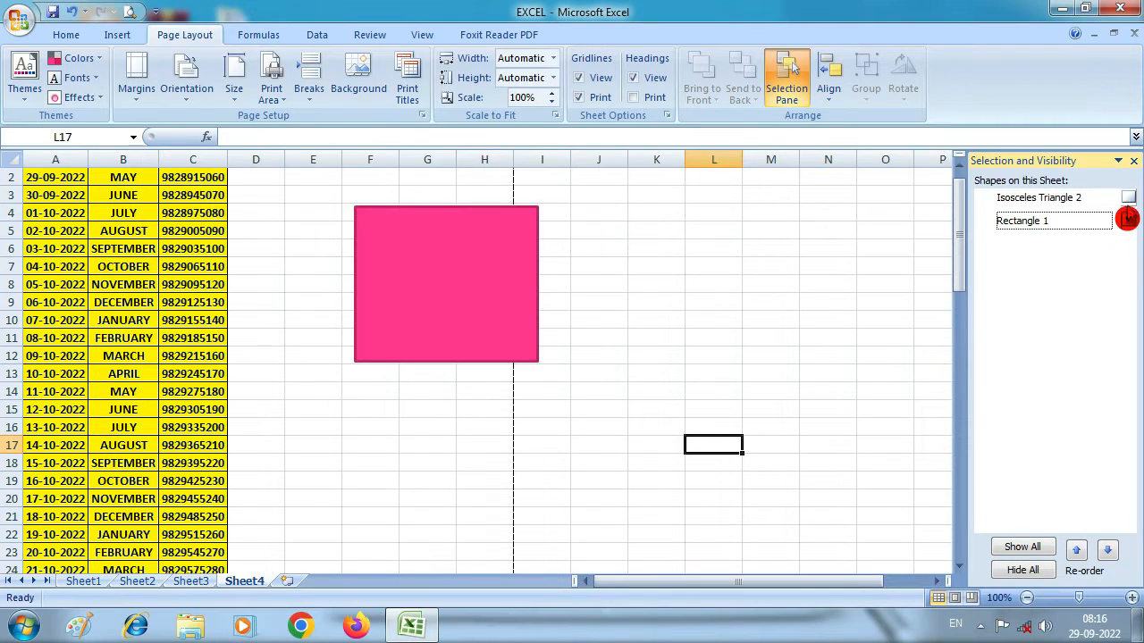
left_click(1129, 198)
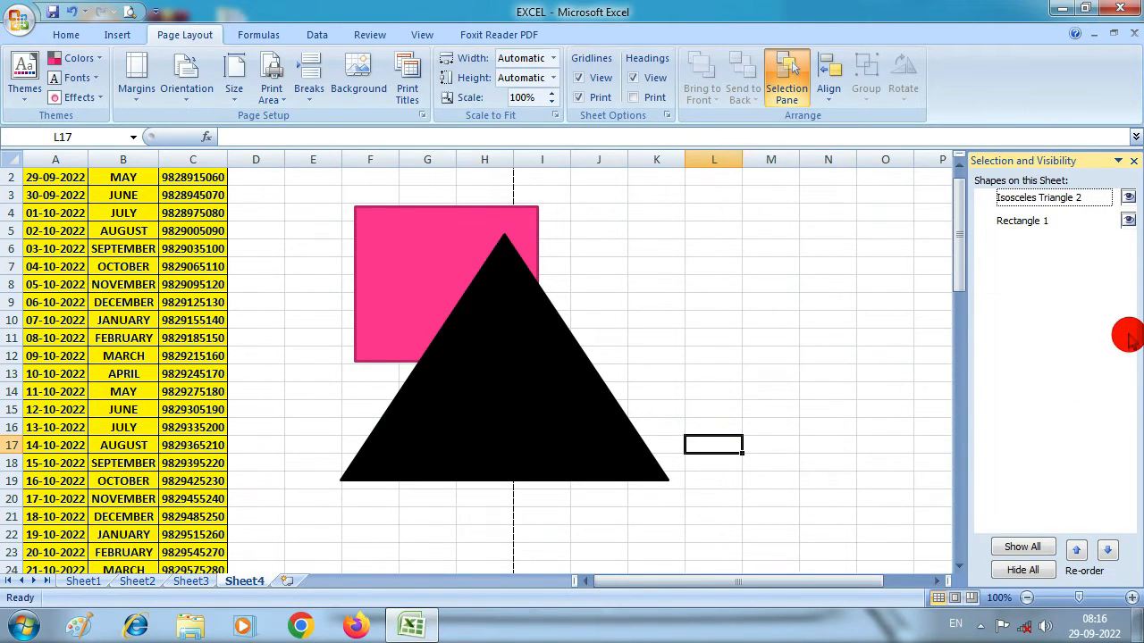
left_click(1128, 221)
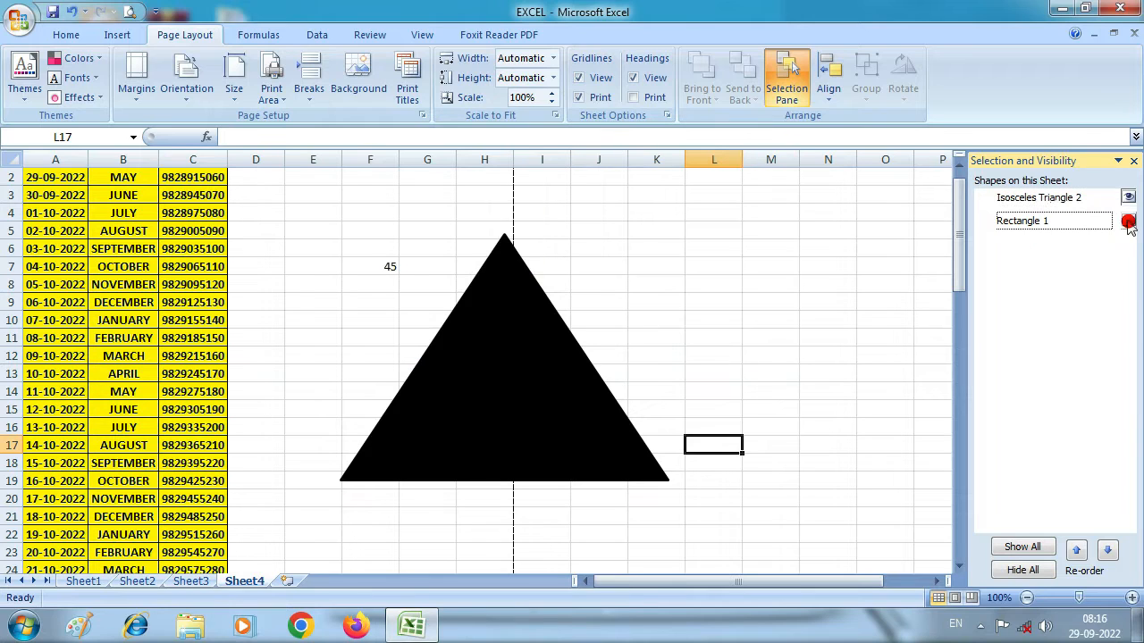
left_click(1127, 222)
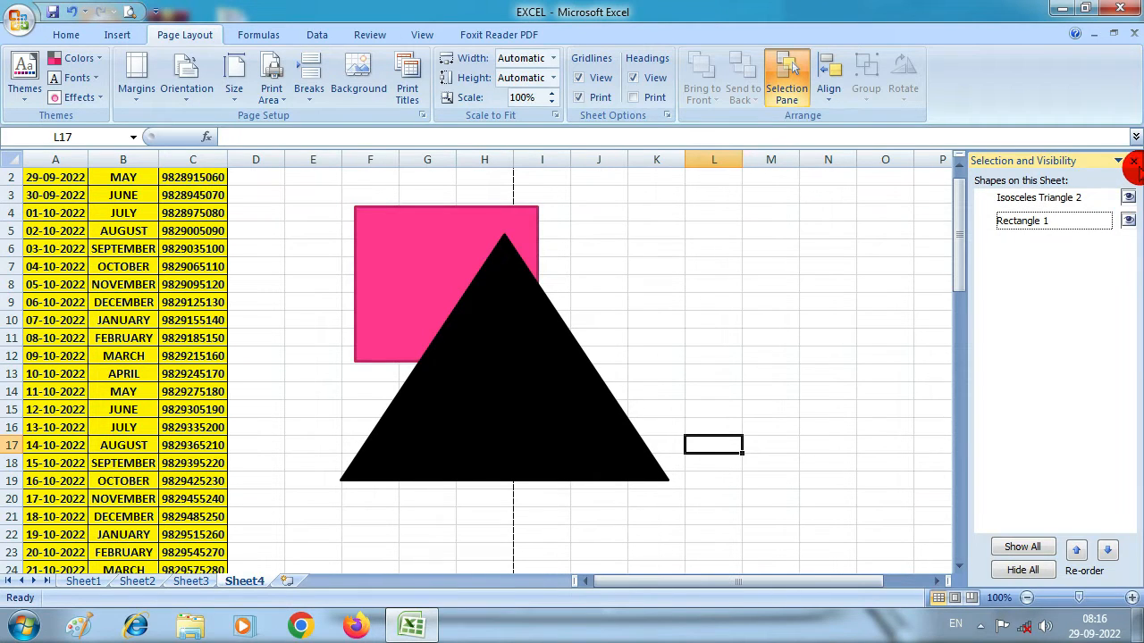
Close the Selection and Visibility pane, and review the alignment options with no shape selected and with the pink rectangle selected
left_click(1133, 161)
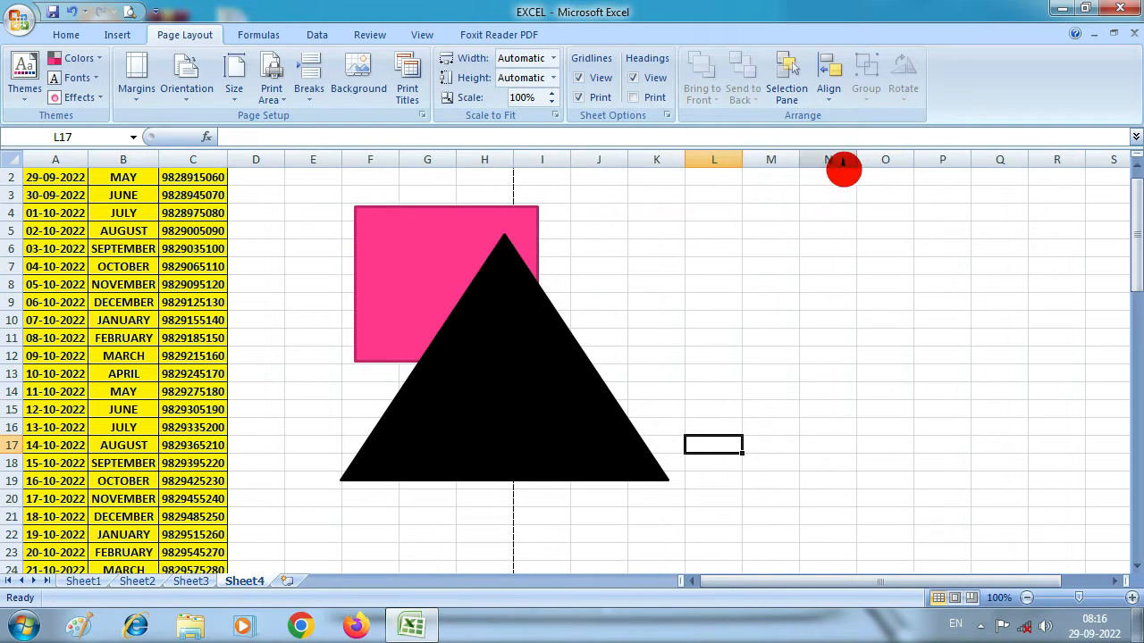
left_click(829, 104)
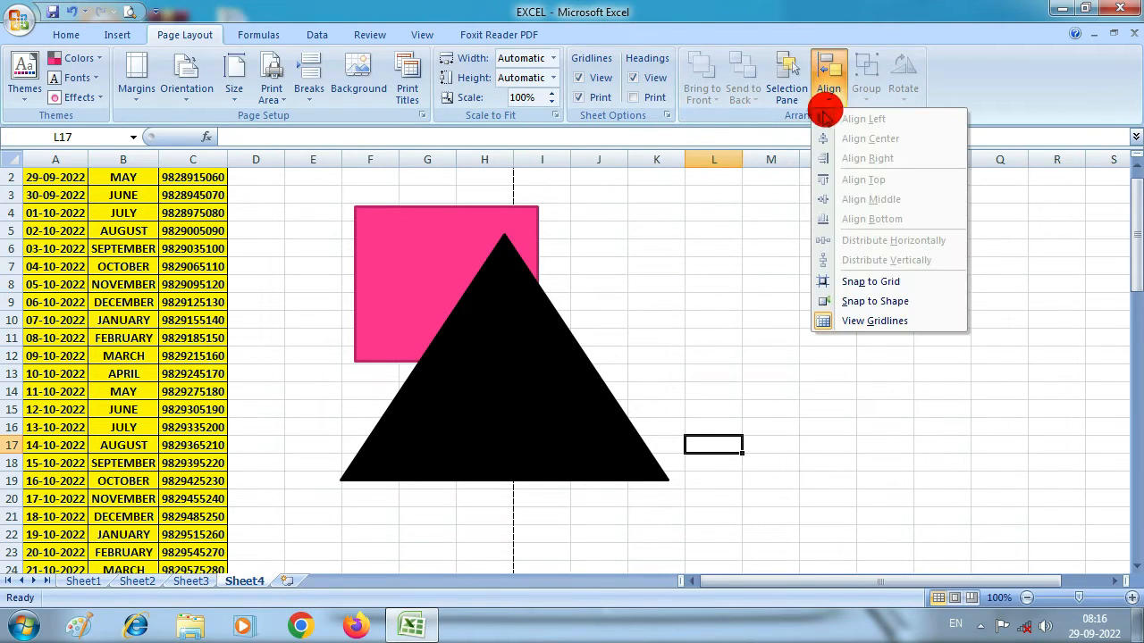
left_click(596, 341)
left_click(434, 269)
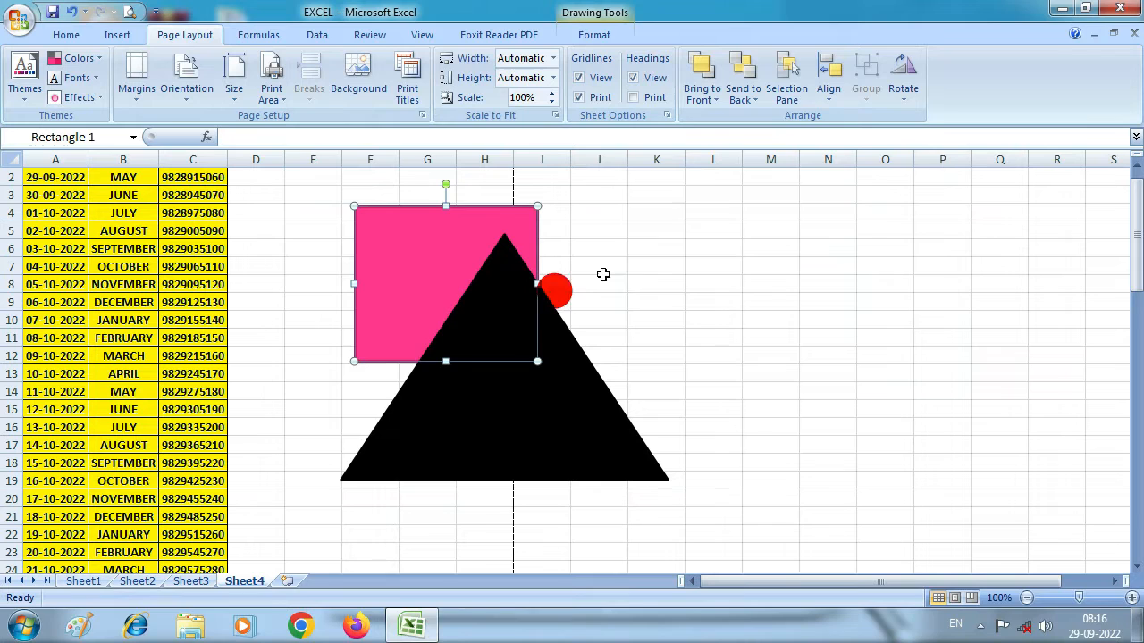
left_click(835, 104)
left_click(834, 102)
left_click(832, 100)
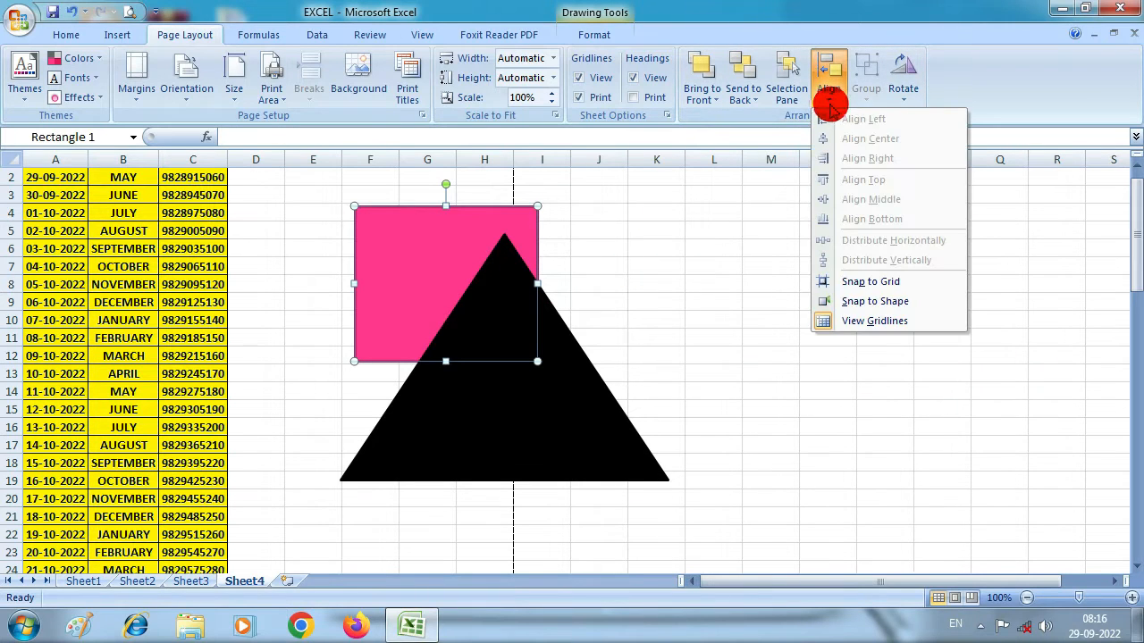
left_click(567, 416)
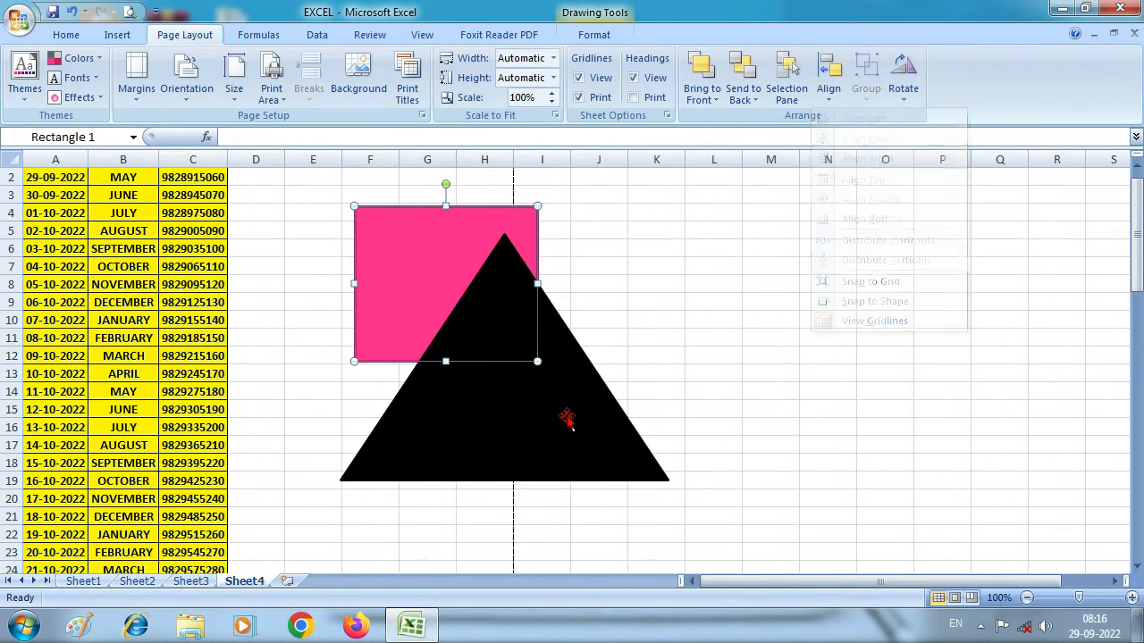
Shrink the black triangle and place it below the pink rectangle, spanning about rows 15 to 23
left_click(566, 415)
left_click_drag(550, 420, 420, 409)
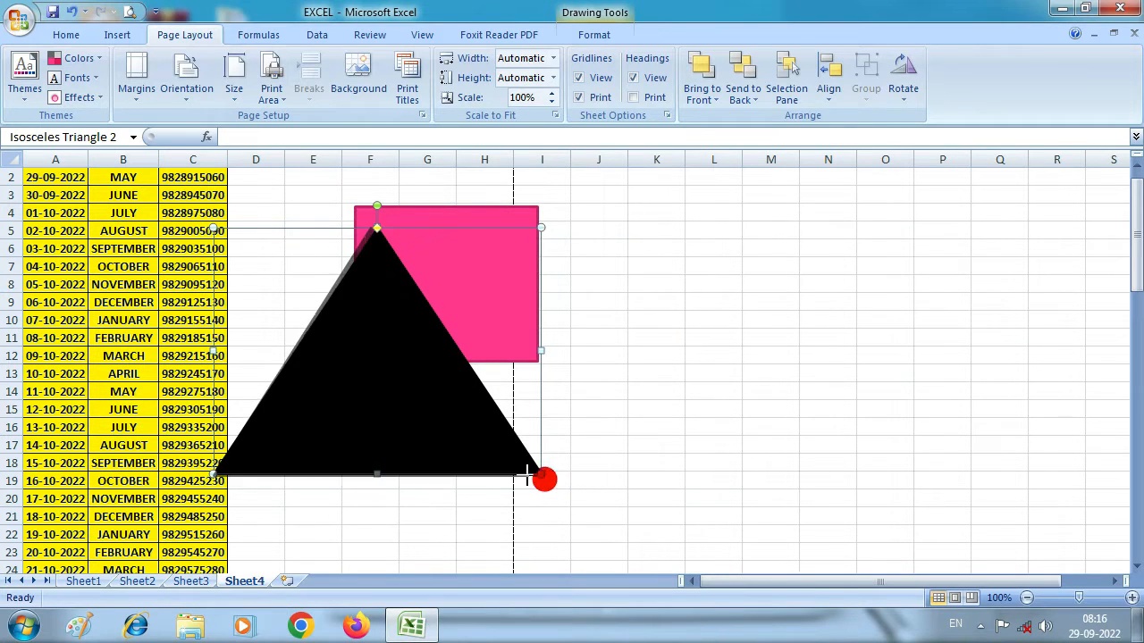
left_click_drag(541, 474, 405, 379)
left_click_drag(327, 336, 376, 506)
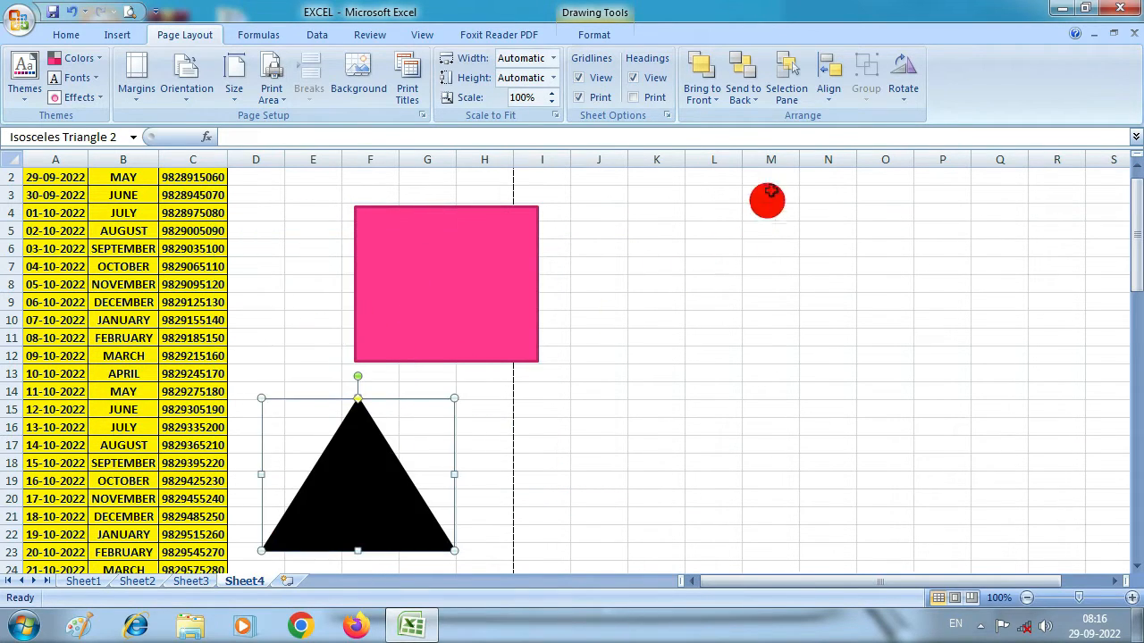
Review the alignment options available for the selected black triangle and look through the sheet's data rows
left_click(828, 78)
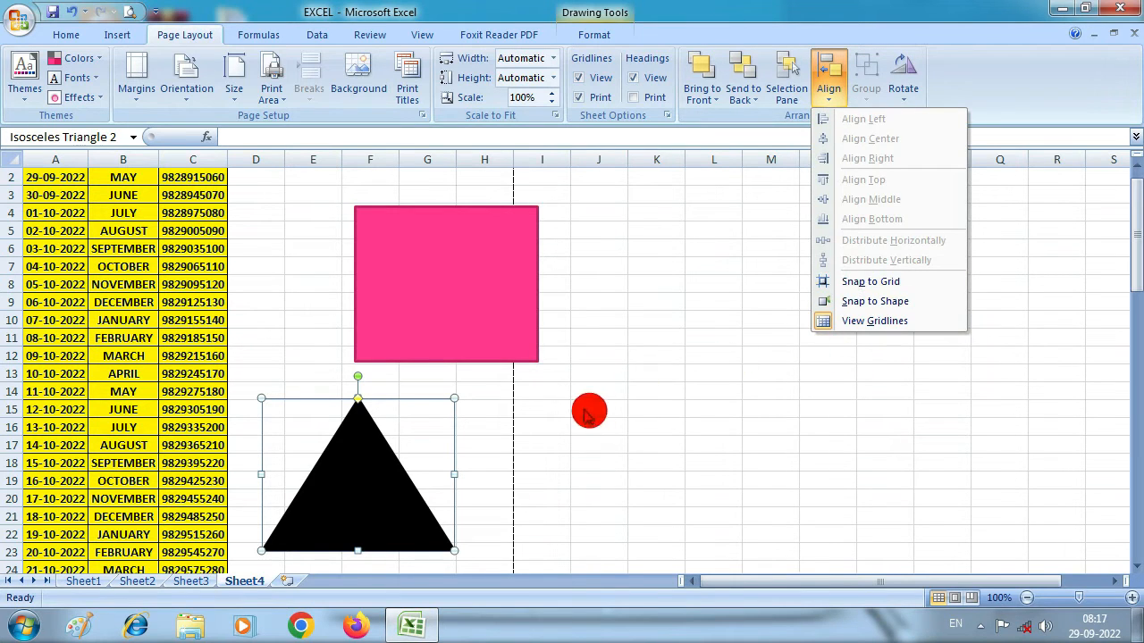
left_click(628, 409)
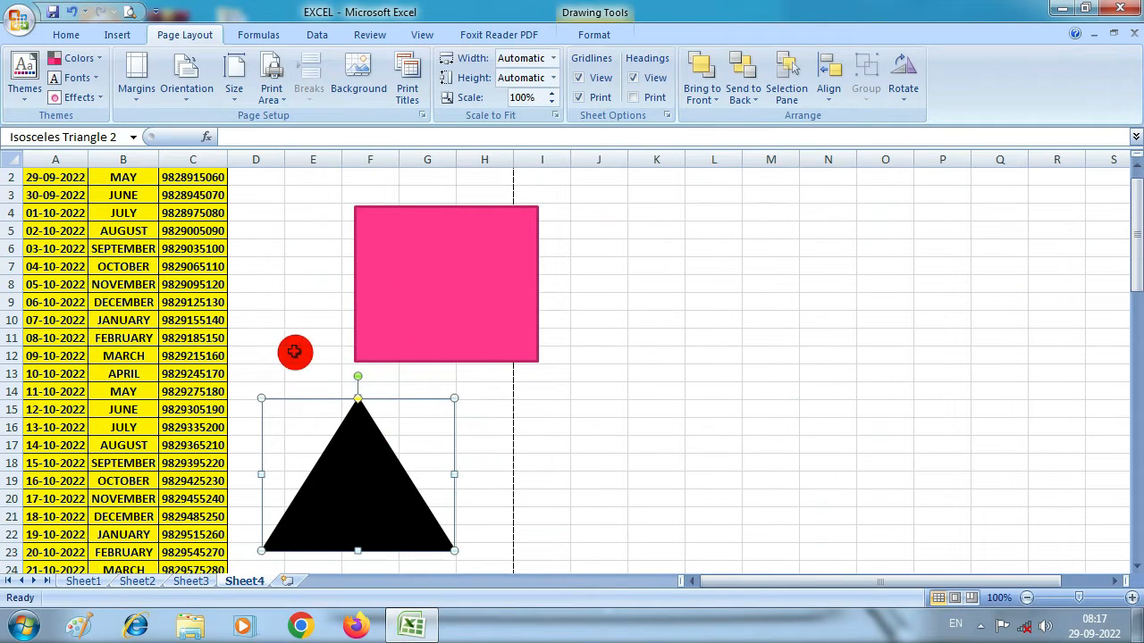
left_click(829, 91)
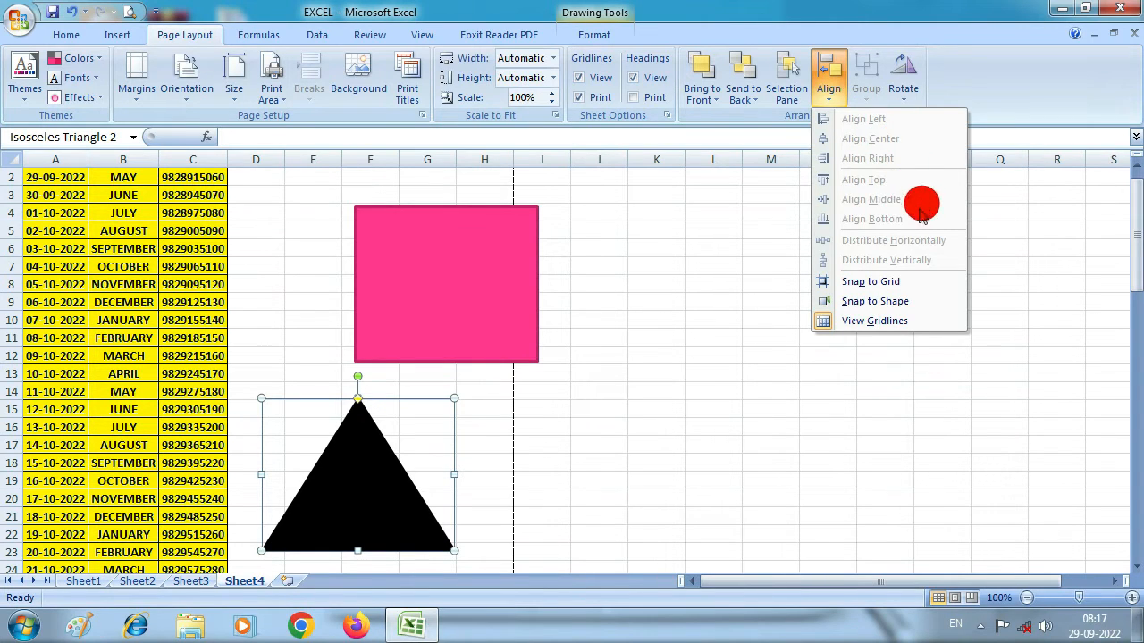
left_click(380, 470)
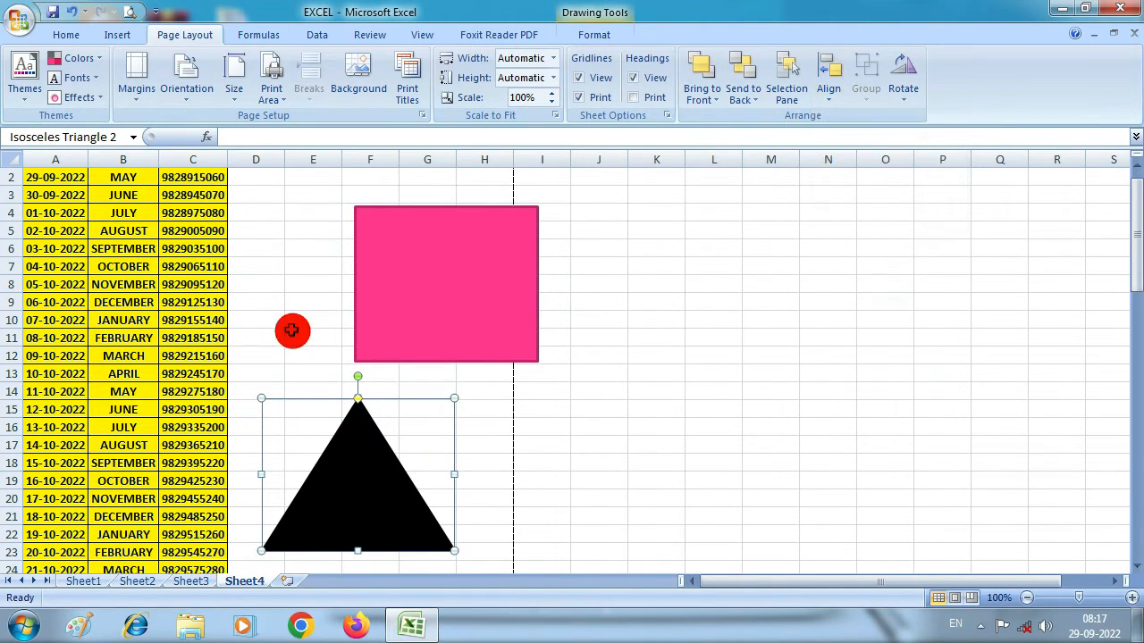
scroll(288, 327, "down", 11)
scroll(304, 334, "down", 5)
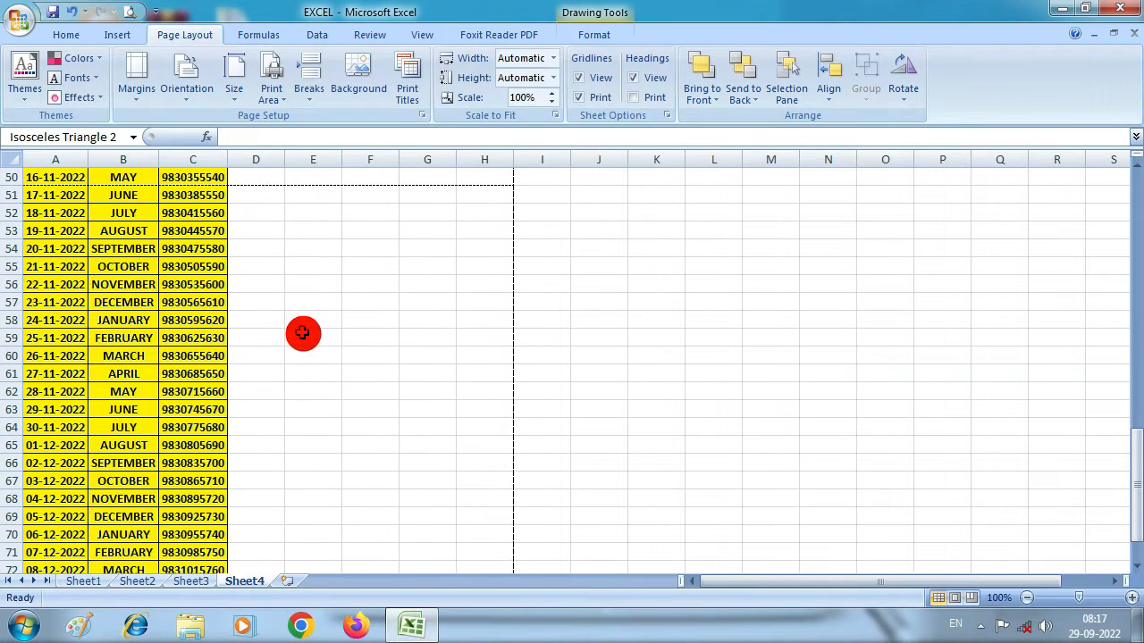
scroll(304, 331, "up", 15)
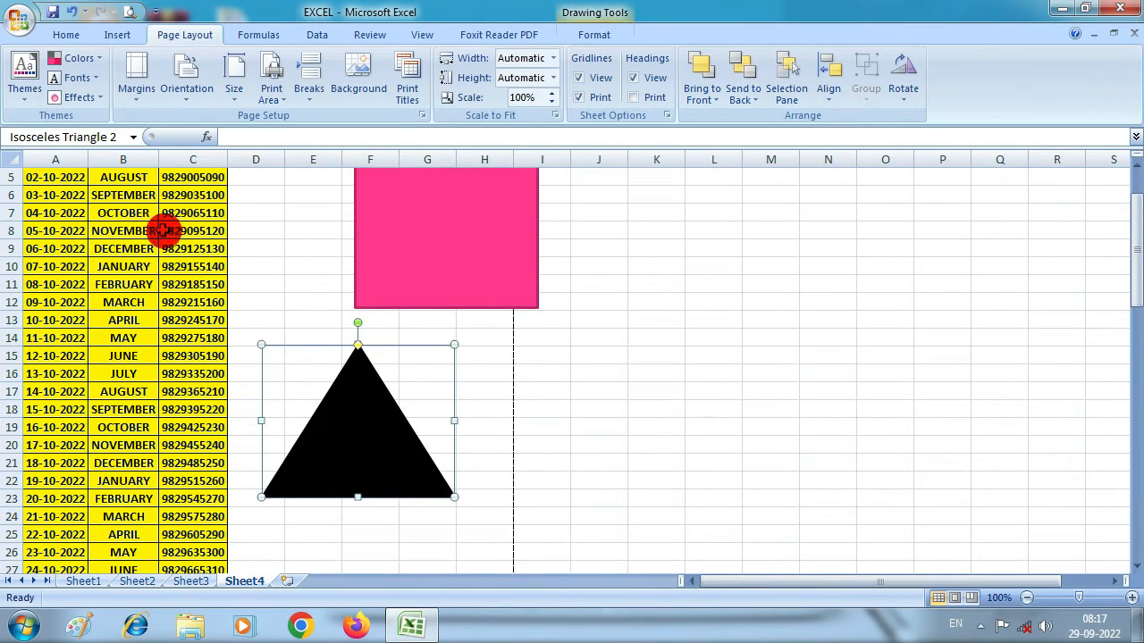
Move the black triangle up so that its tip overlaps the lower-left part of the pink rectangle near row 9
left_click_drag(376, 484, 356, 412)
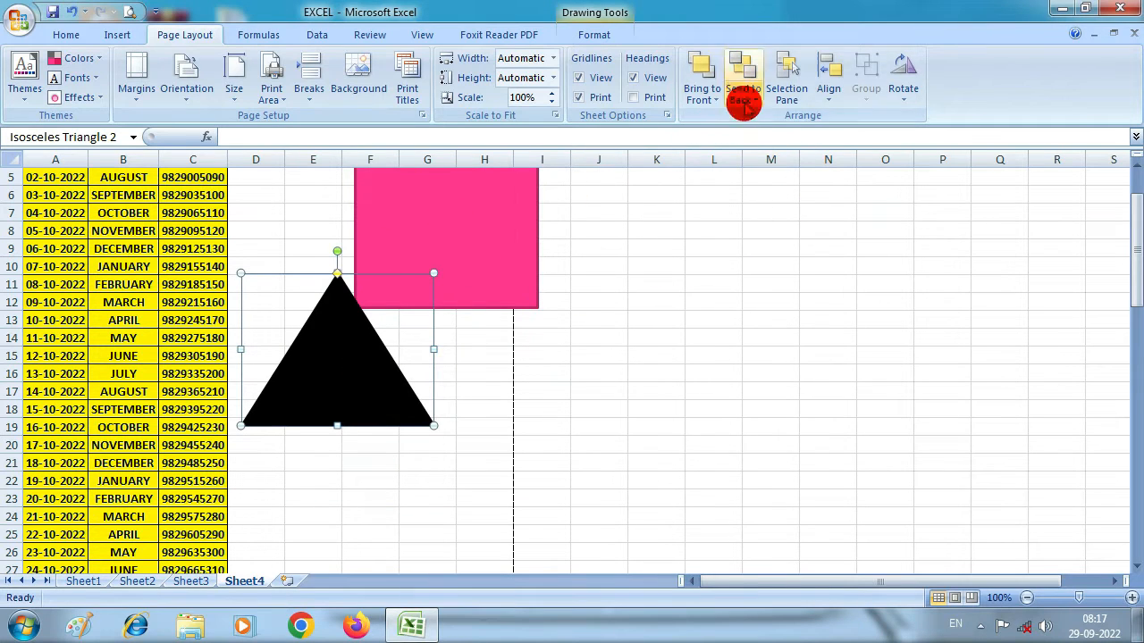
left_click(829, 80)
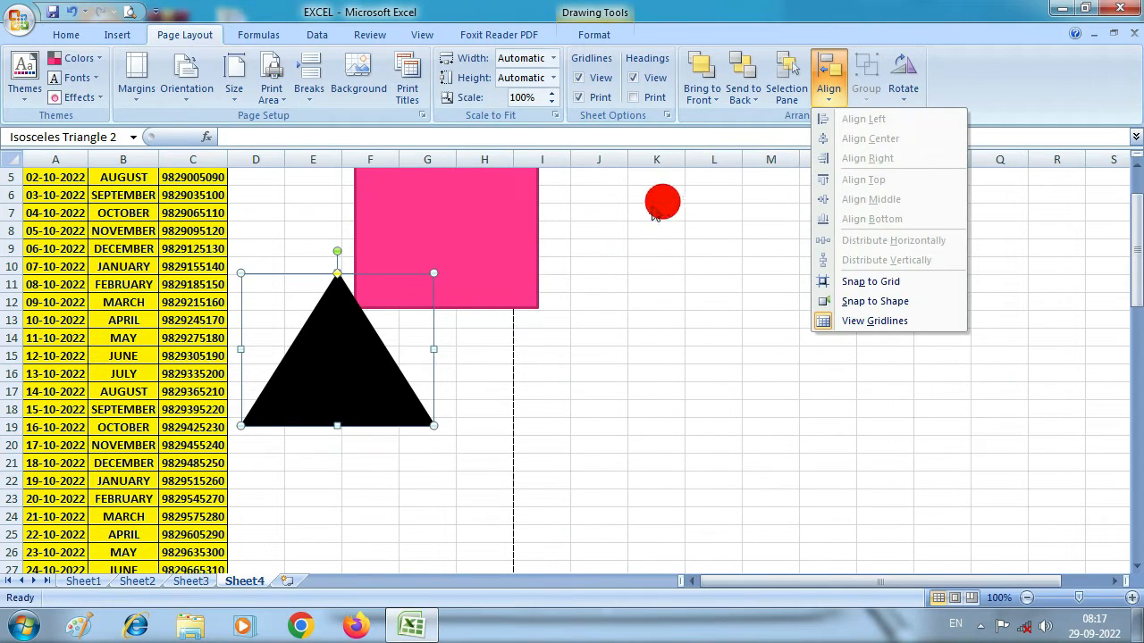
left_click(384, 357)
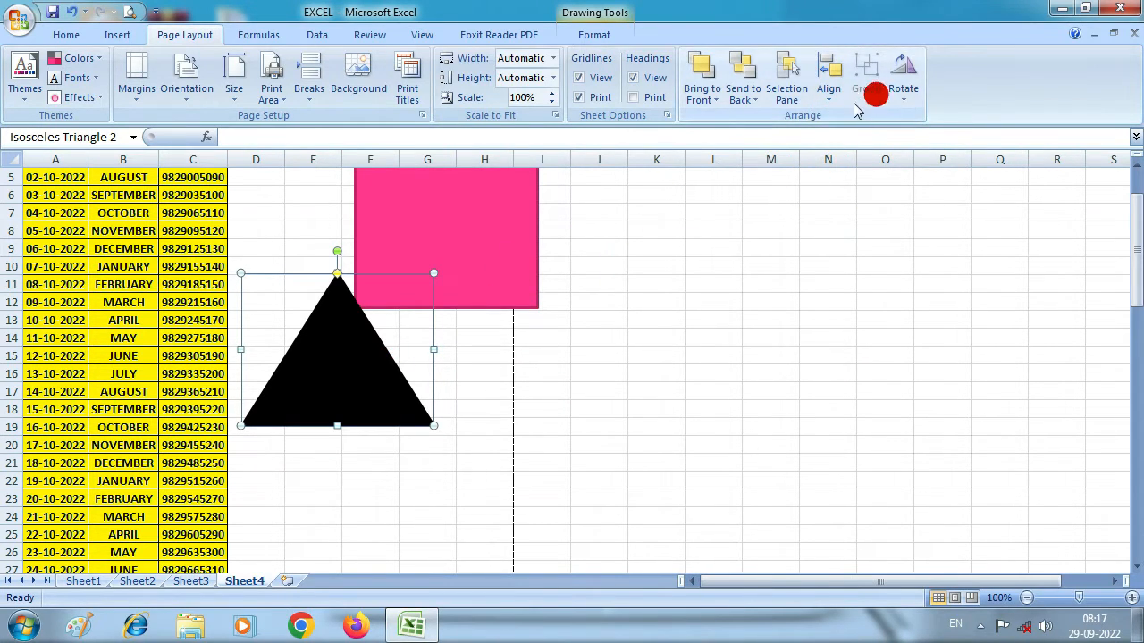
left_click_drag(294, 384, 332, 360)
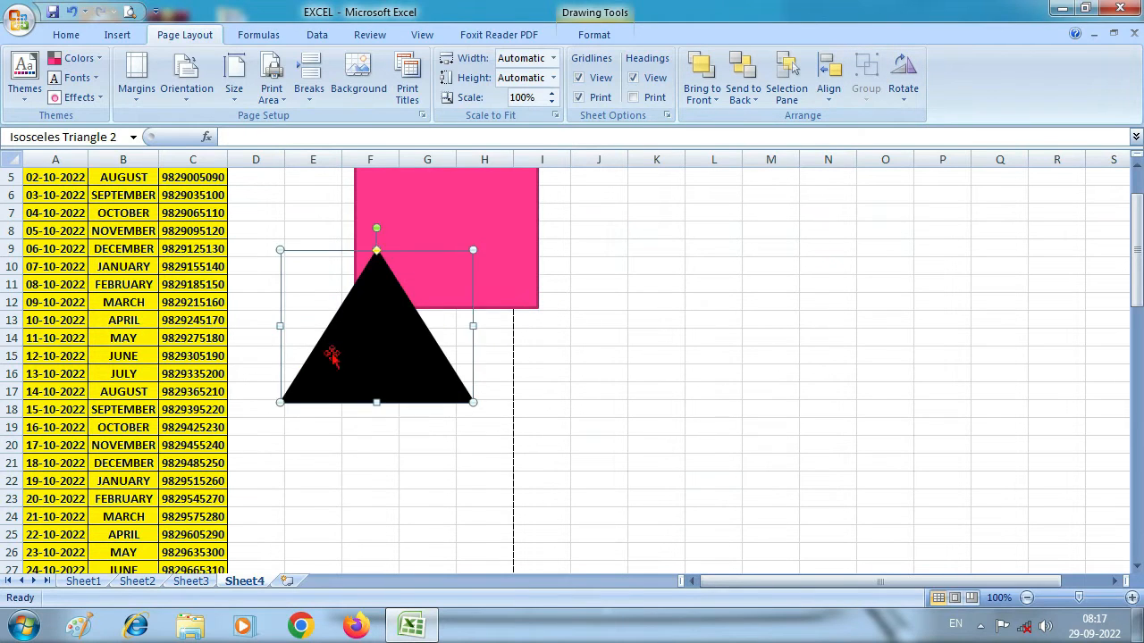
Select the pink rectangle and the black triangle together and group them
scroll(444, 364, "up", 2)
left_click(453, 283)
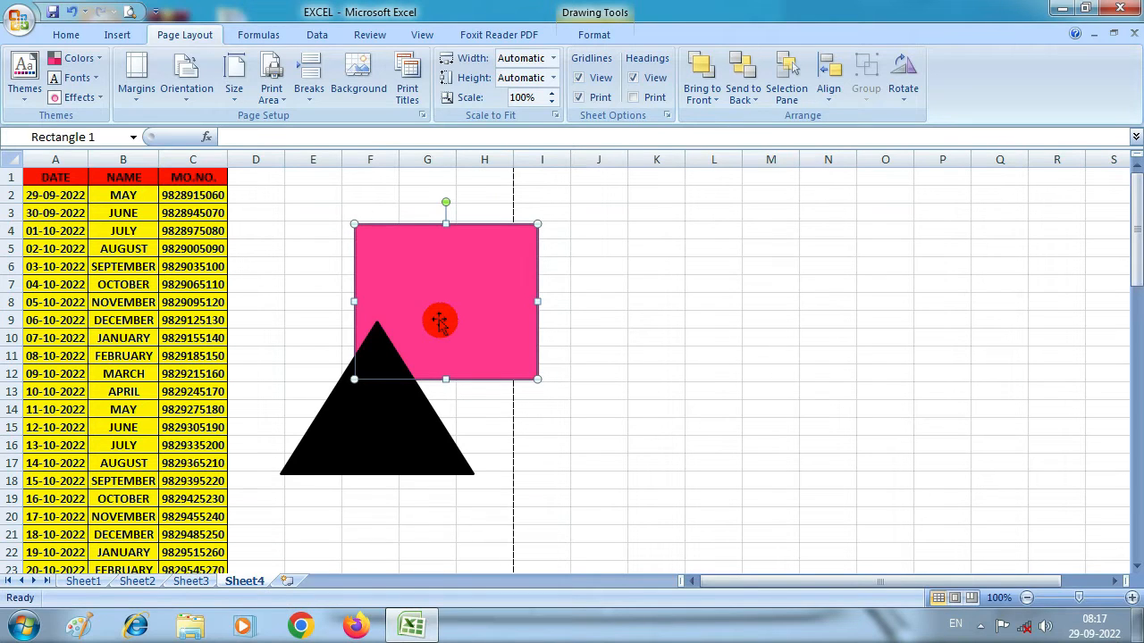
left_click(388, 409)
left_click(446, 286)
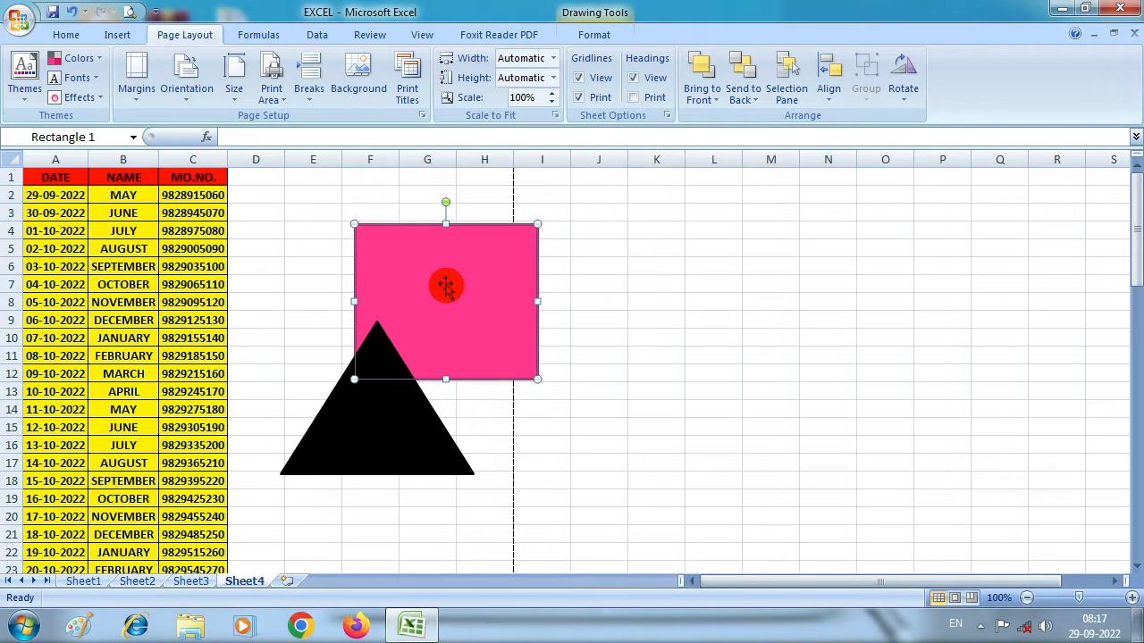
left_click(383, 421, "shift")
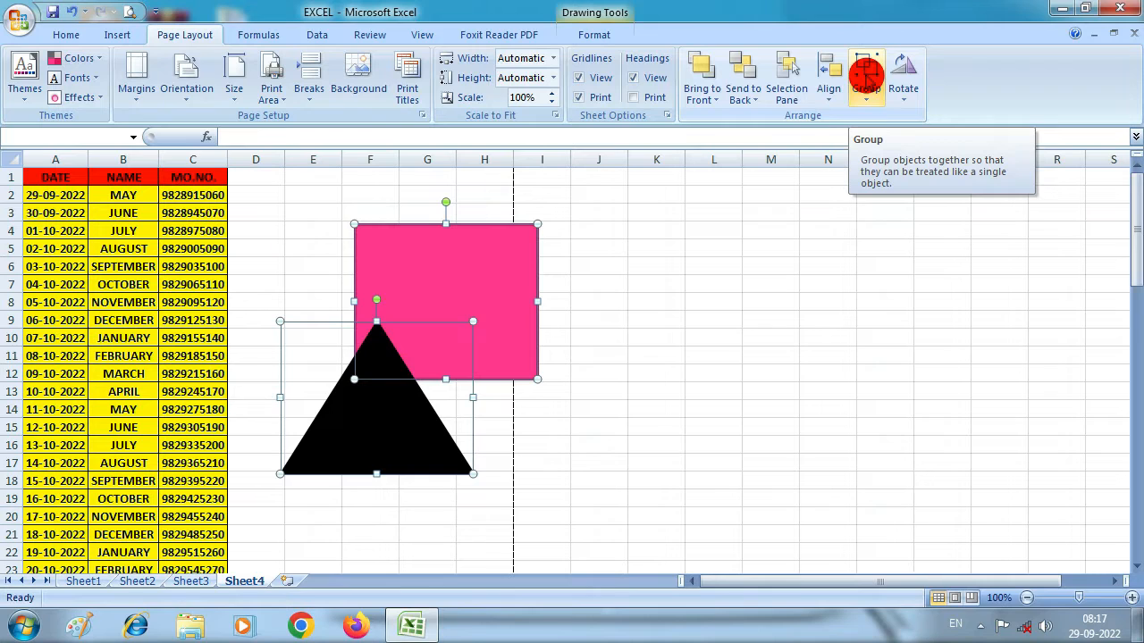
left_click(866, 79)
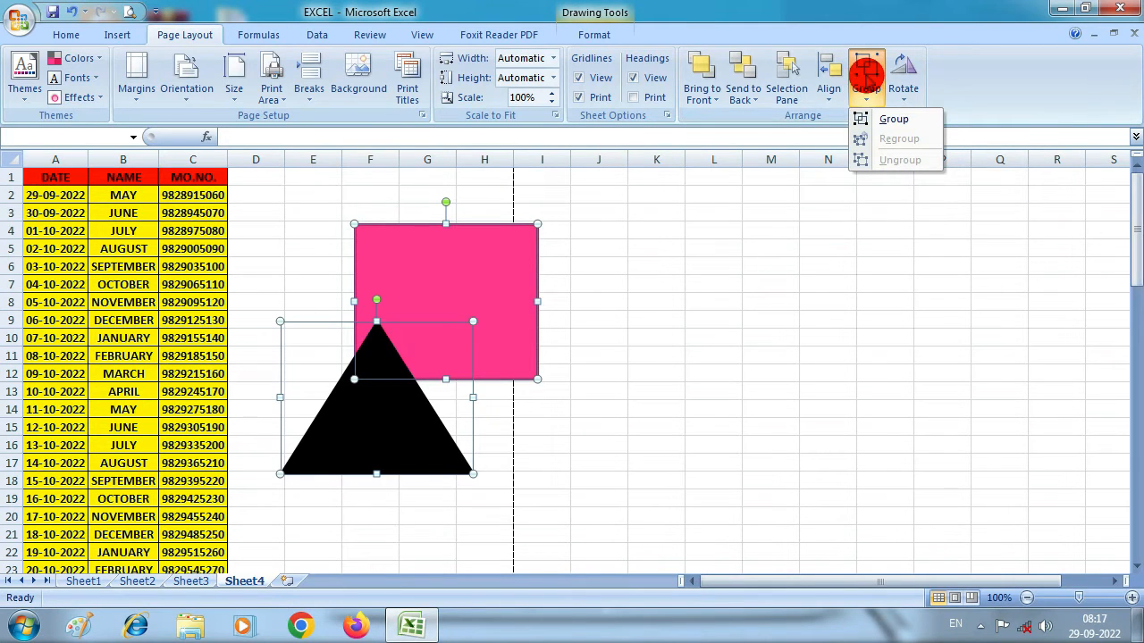
left_click(896, 129)
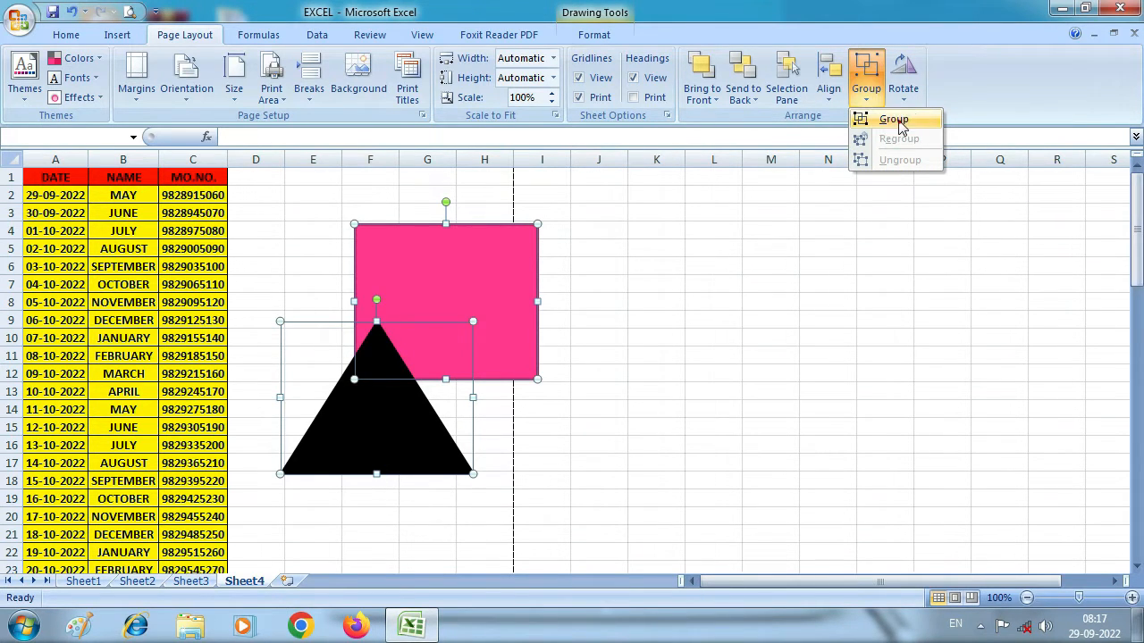
left_click(897, 124)
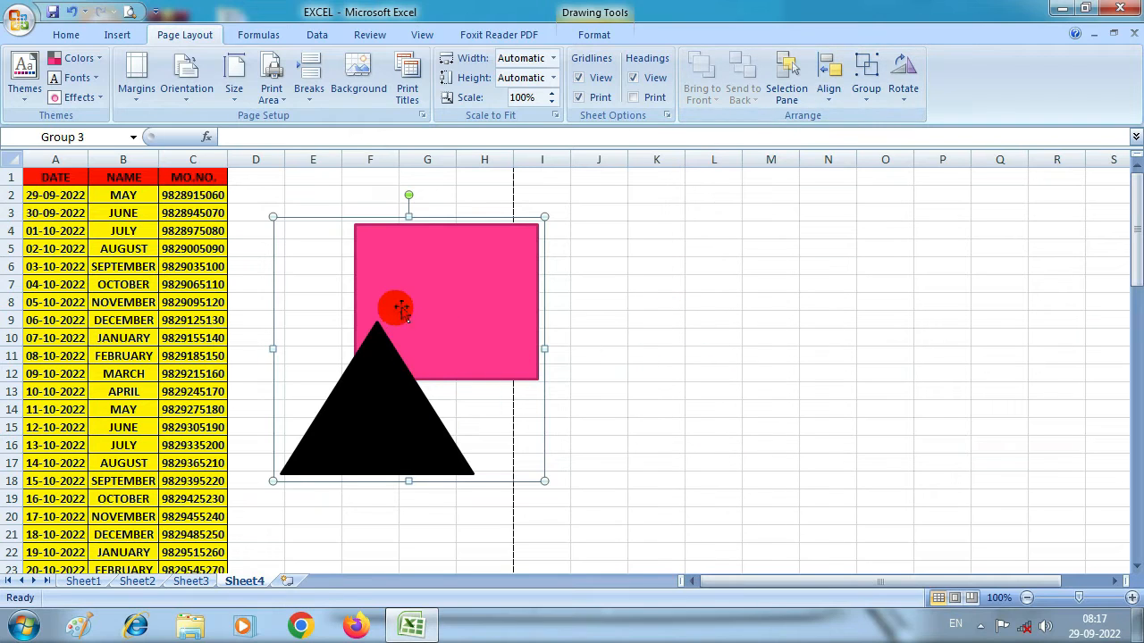
Enlarge the grouped shapes, move the group across to columns G to M, and bring it back beside the data table
left_click_drag(400, 309, 496, 301)
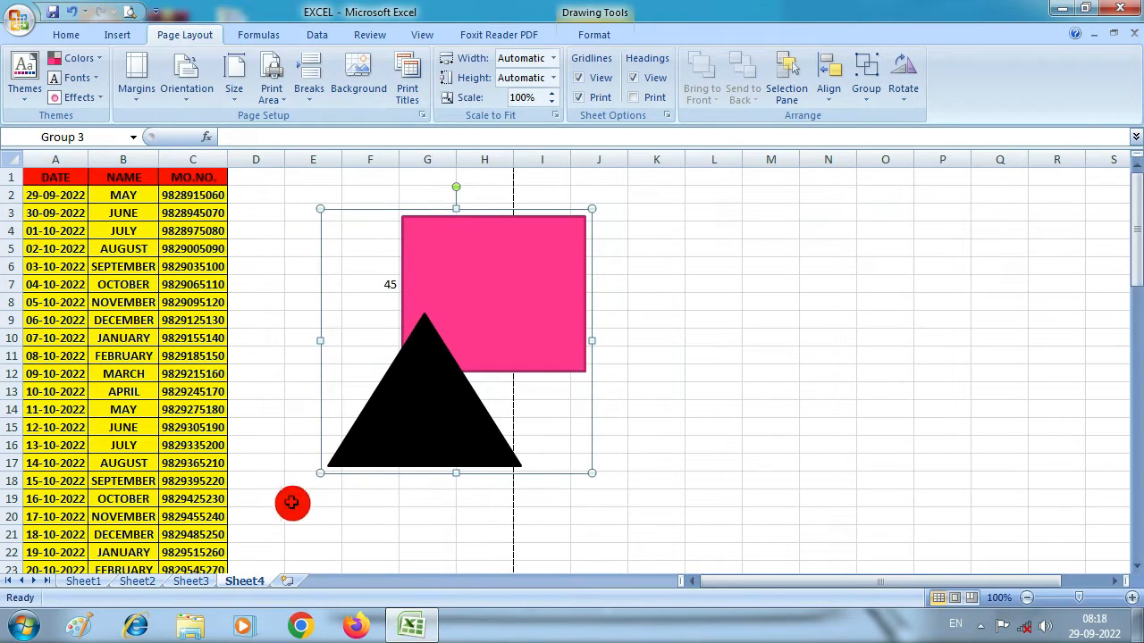
left_click_drag(320, 473, 256, 527)
left_click_drag(400, 383, 603, 366)
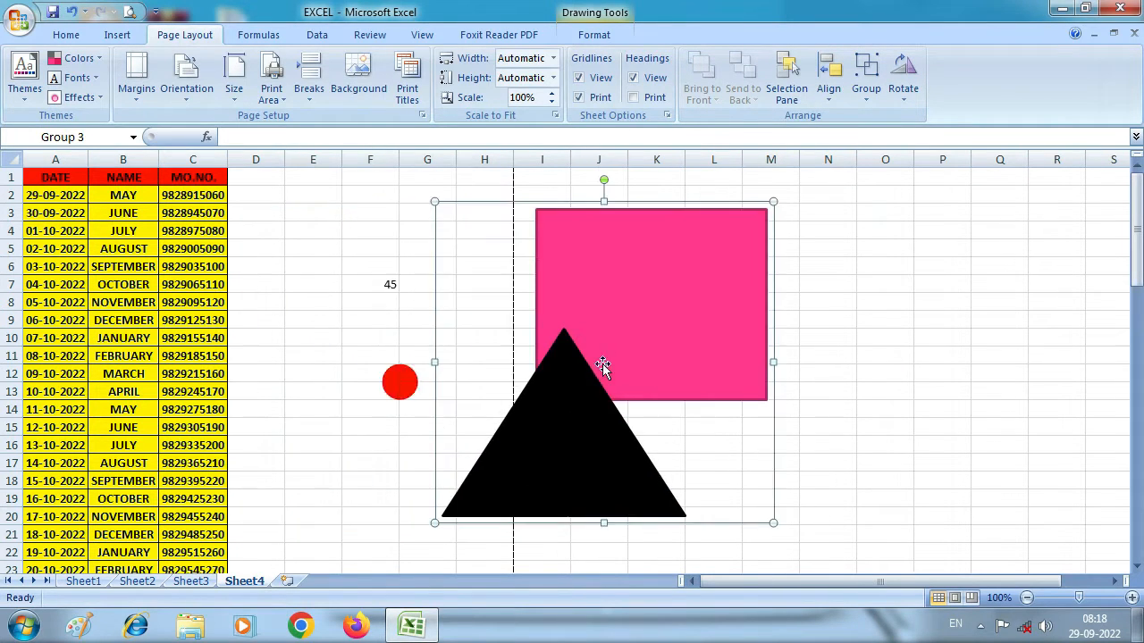
left_click_drag(702, 362, 435, 340)
Shift the triangle to the right within the group and review the grouping commands available for it
left_click_drag(267, 425, 331, 424)
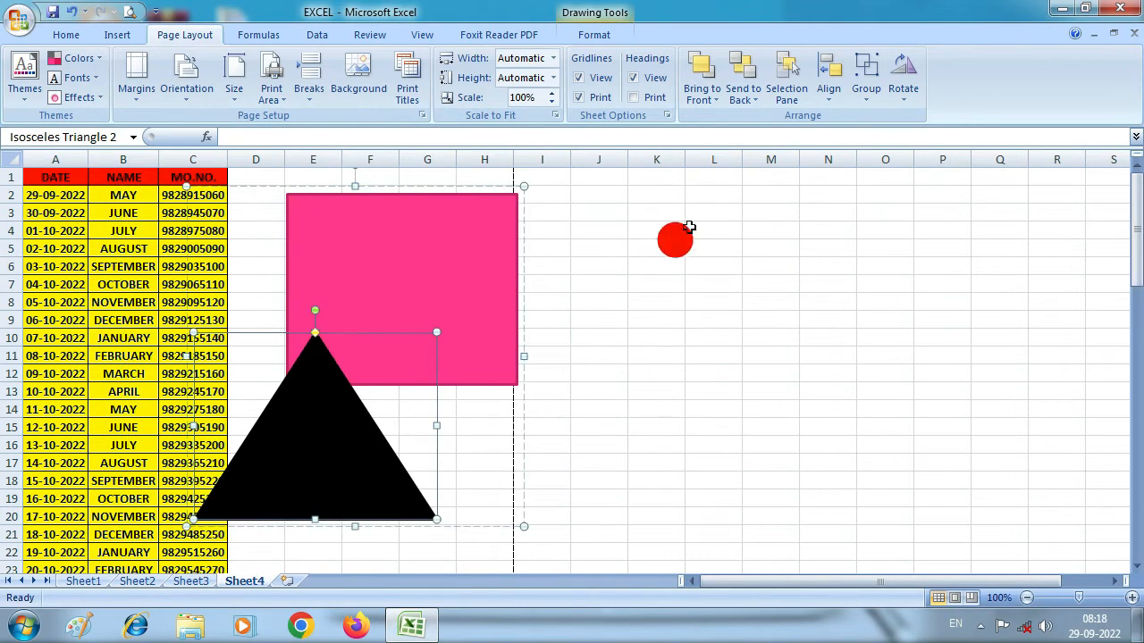
left_click(867, 100)
left_click(874, 103)
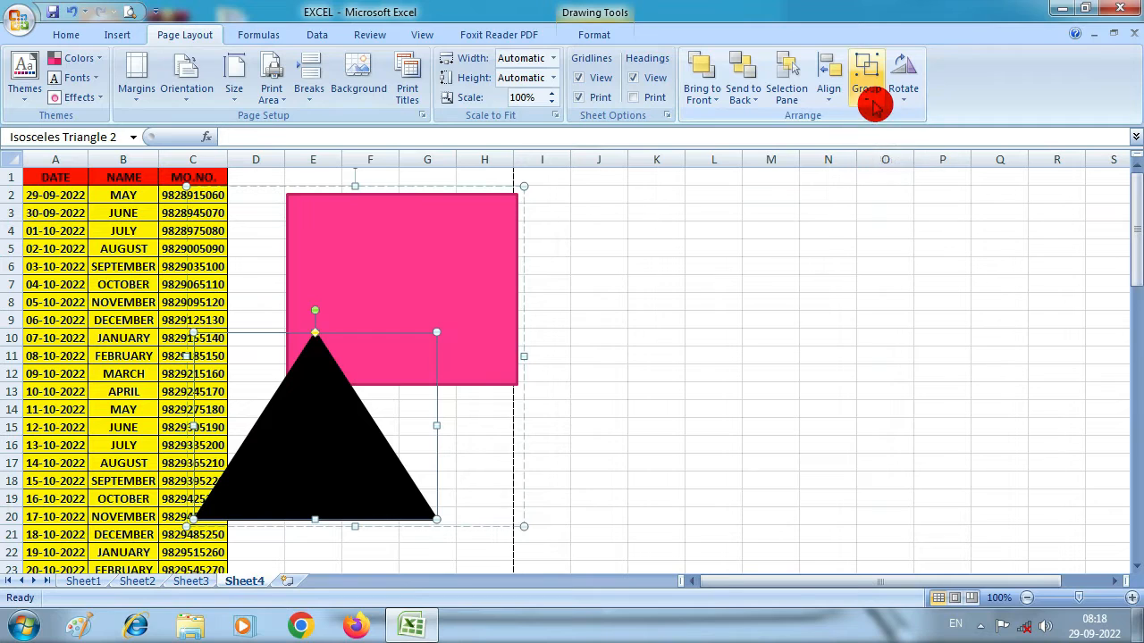
left_click(873, 103)
left_click(872, 100)
left_click(870, 95)
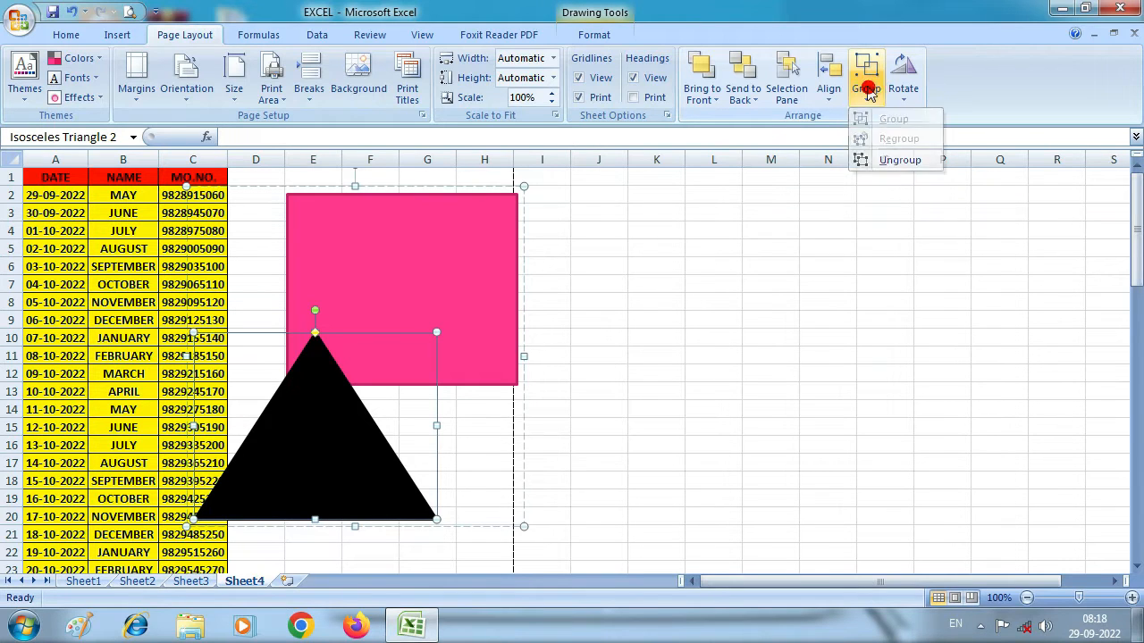
left_click(411, 332)
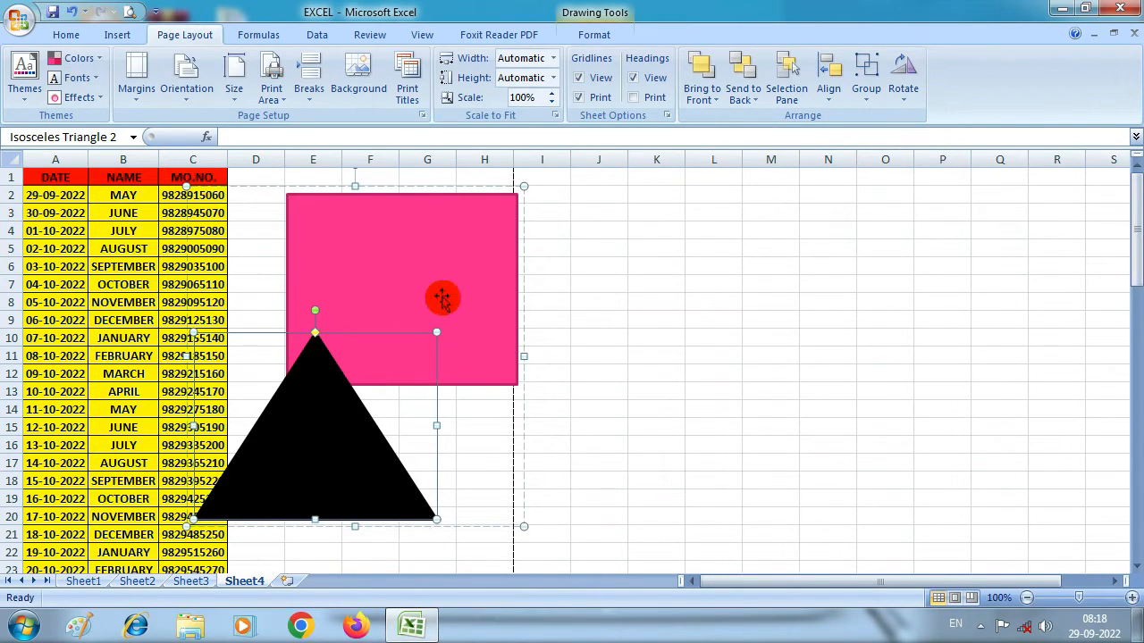
Shift the pink rectangle to the right within the group, and undo the separate moves of both shapes
left_click_drag(442, 299, 526, 304)
key("ctrl+z")
key("ctrl+z")
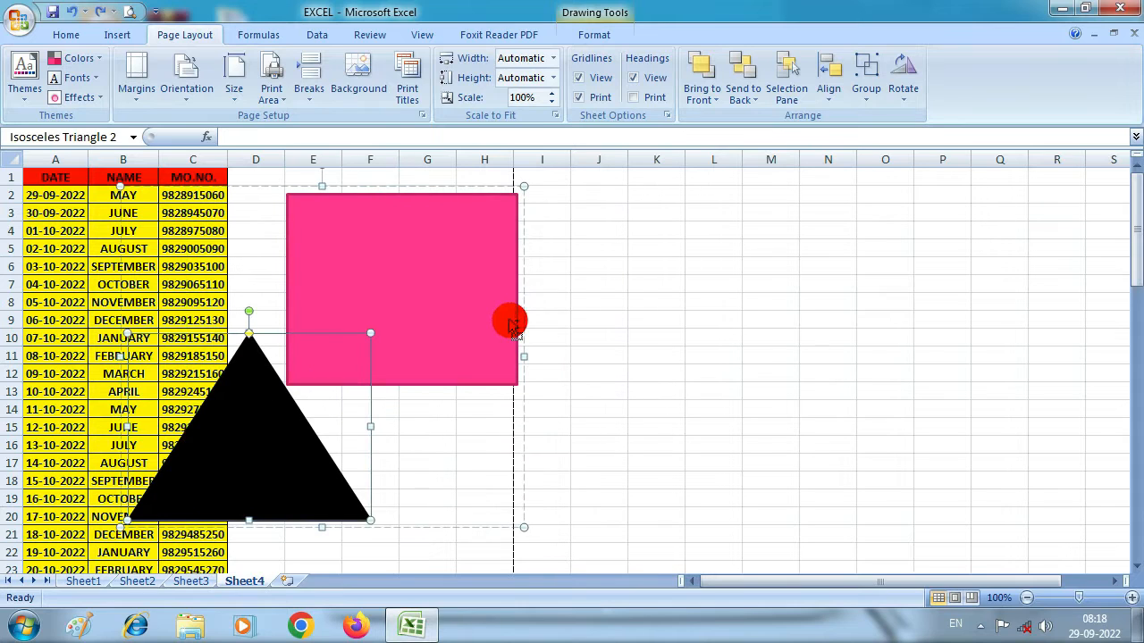
Move the pink rectangle and the triangle to columns H to L, with the triangle centred over the rectangle's lower part
left_click_drag(402, 307, 536, 357)
left_click_drag(263, 427, 619, 452)
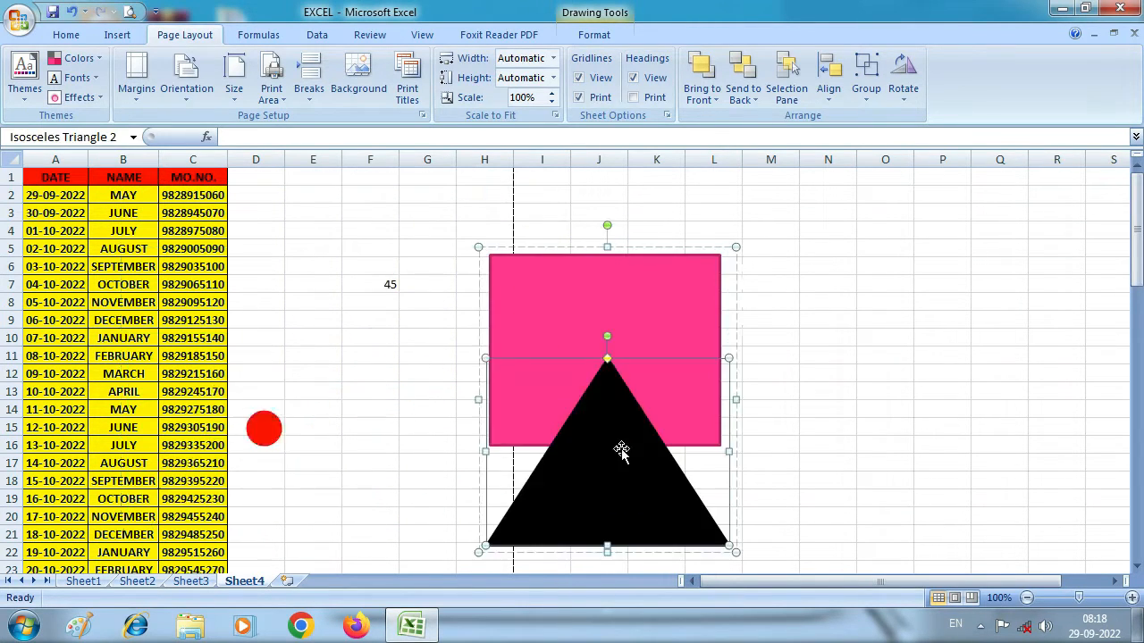
left_click(599, 342)
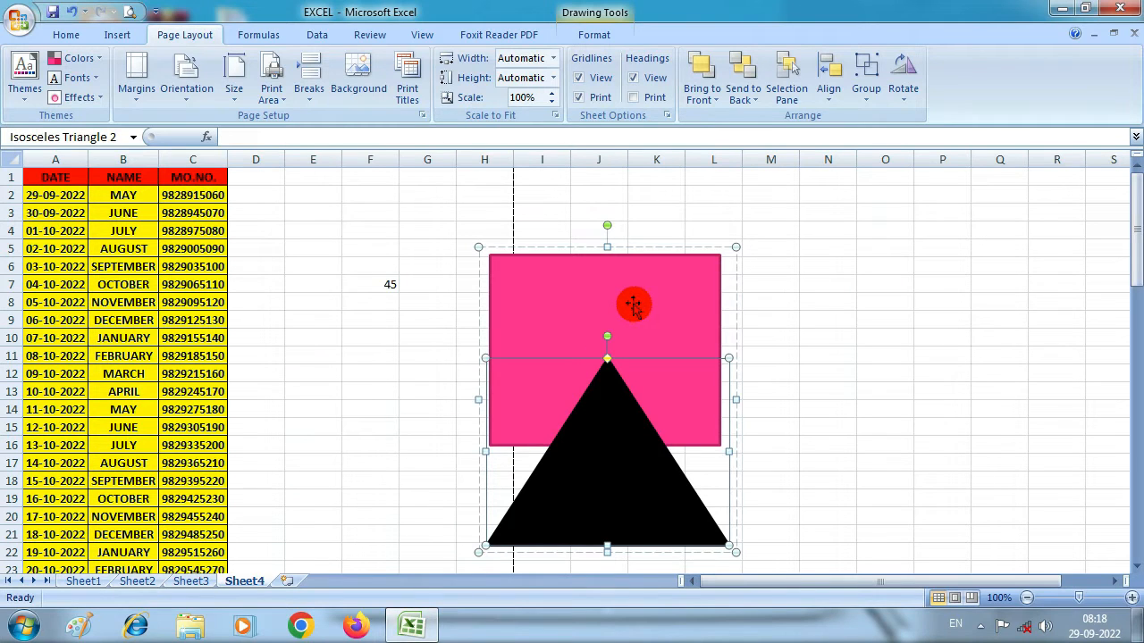
Preview the Rotate options on the black triangle without applying any, and select cell E4
left_click(865, 97)
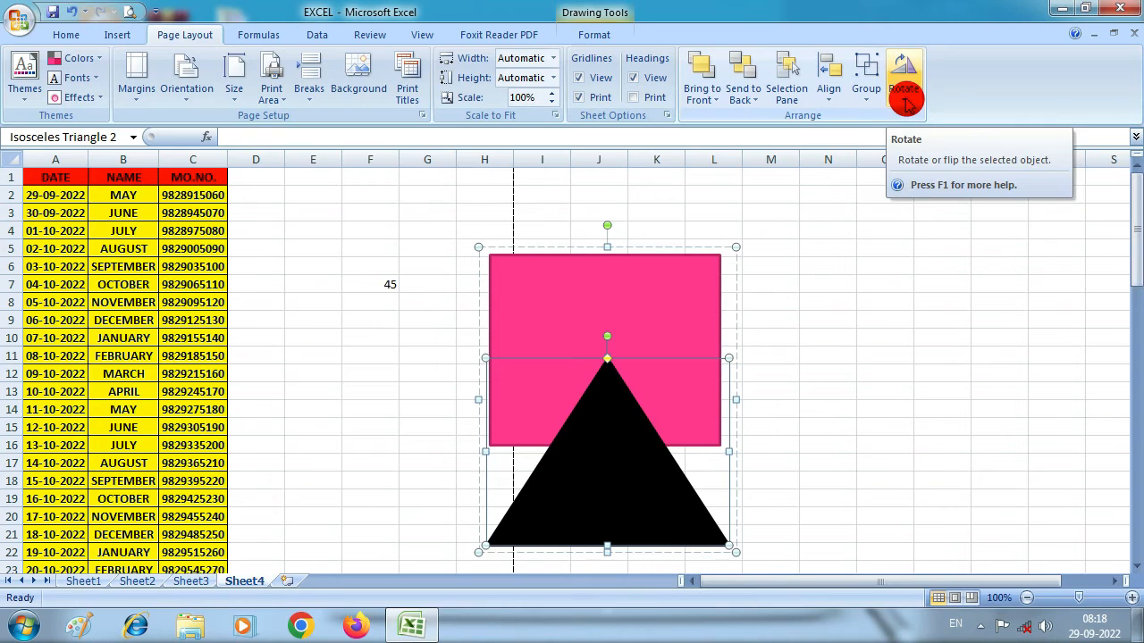
left_click(905, 101)
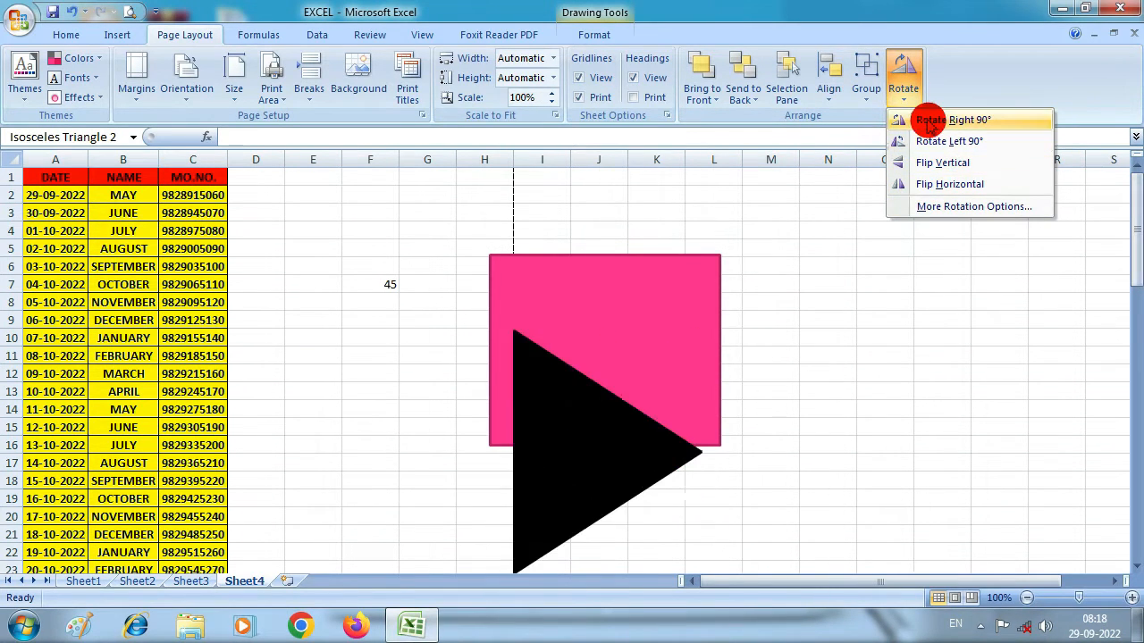
left_click(825, 273)
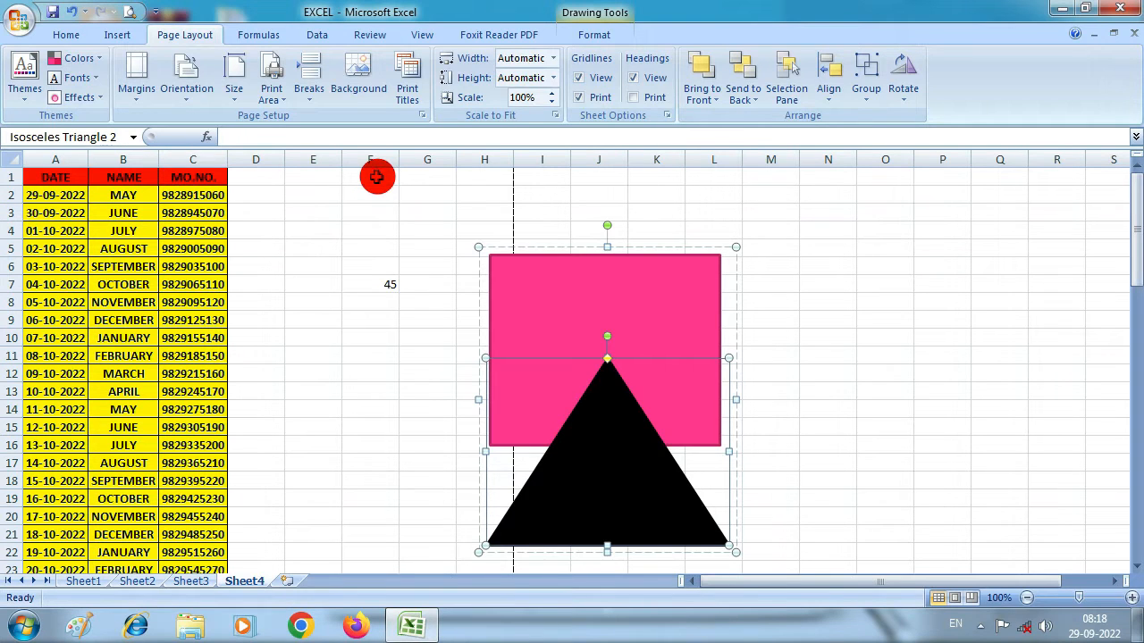
left_click(339, 229)
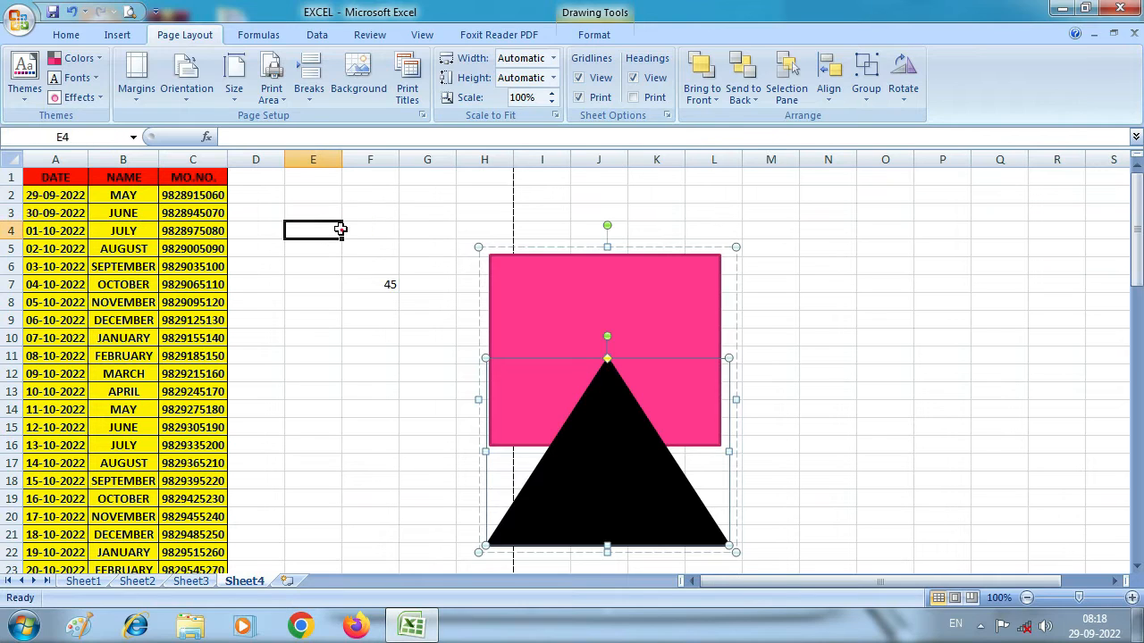